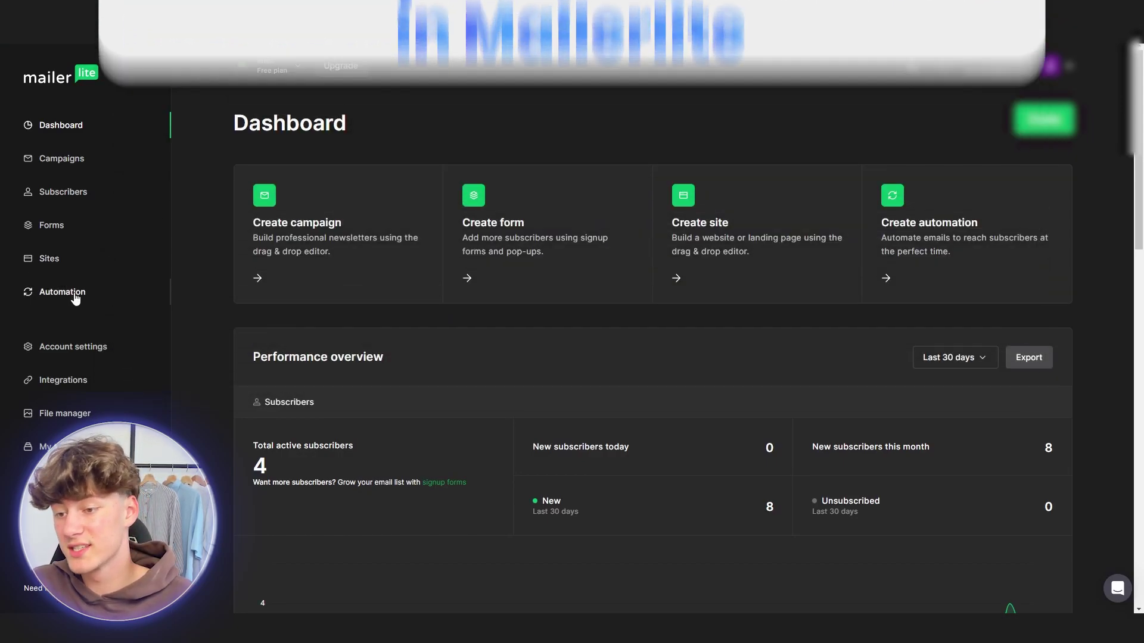
- Start a new automation and browse the available automation templates
left_click(39, 292)
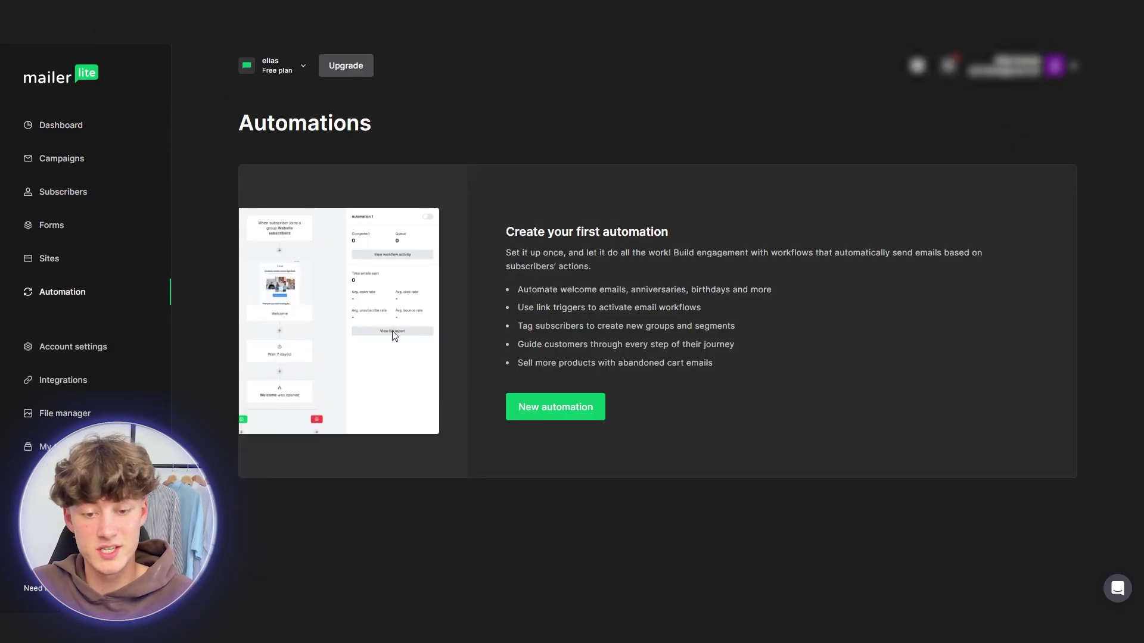
left_click(549, 417)
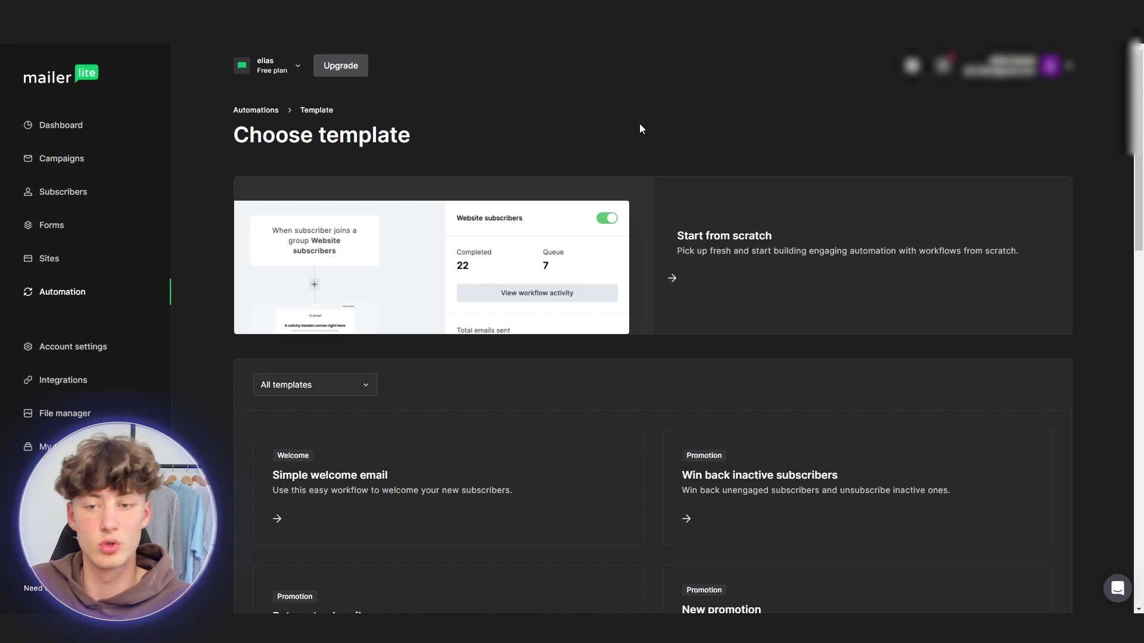
scroll(640, 128, "down", 20)
scroll(643, 350, "up", 7)
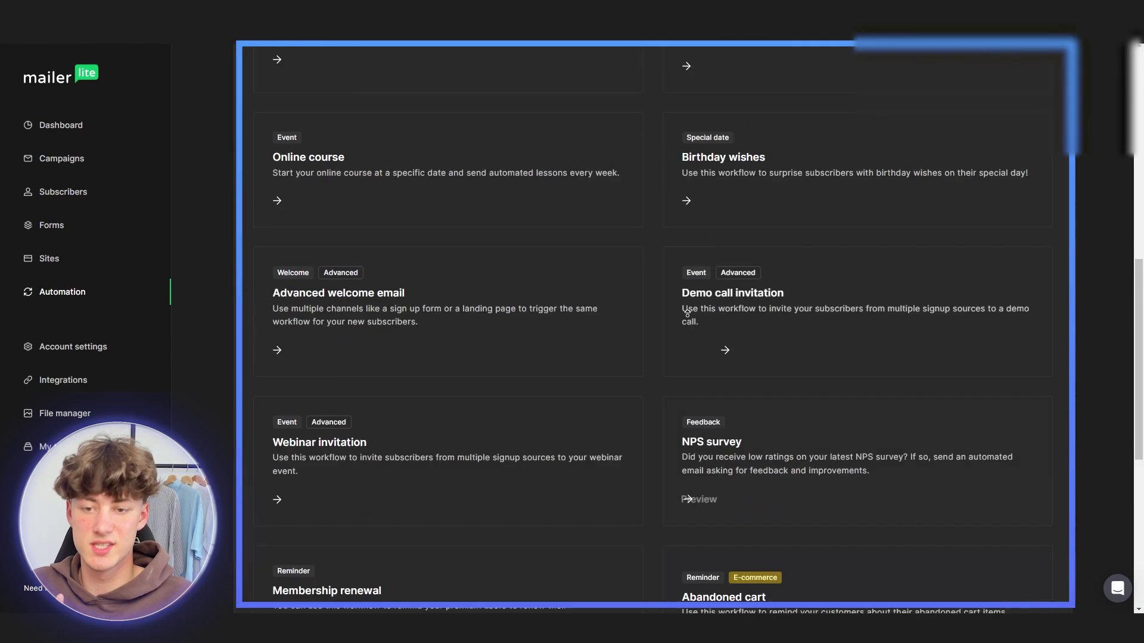
scroll(686, 314, "up", 10)
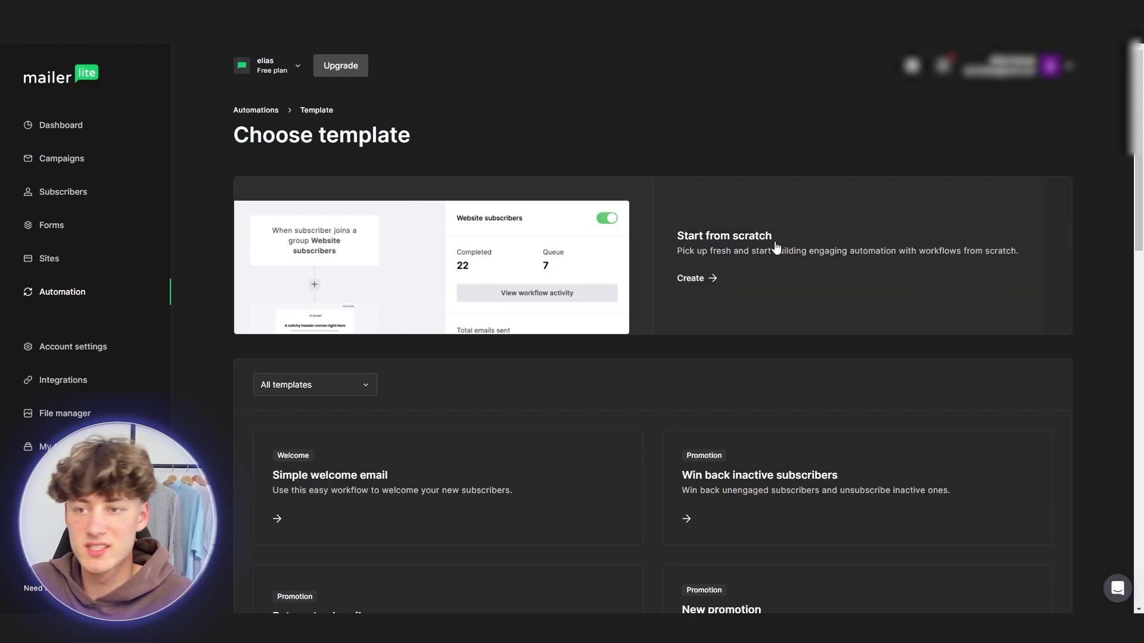
- Create an automation from scratch named "Keto Diet Automation" and start building it
left_click(761, 273)
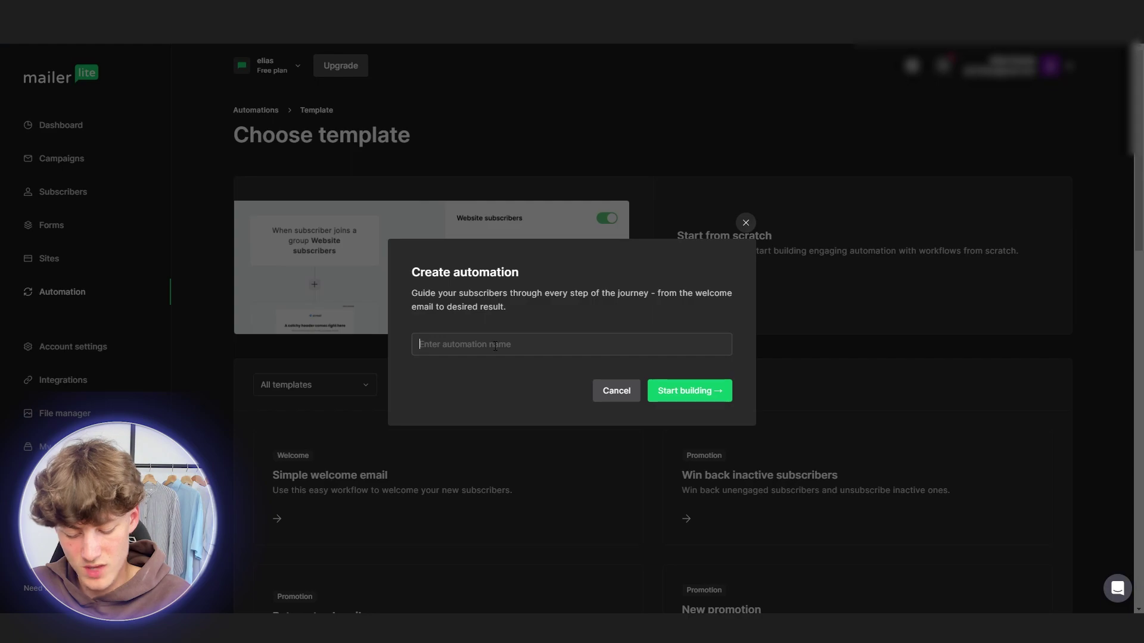
type("Keto Diet ")
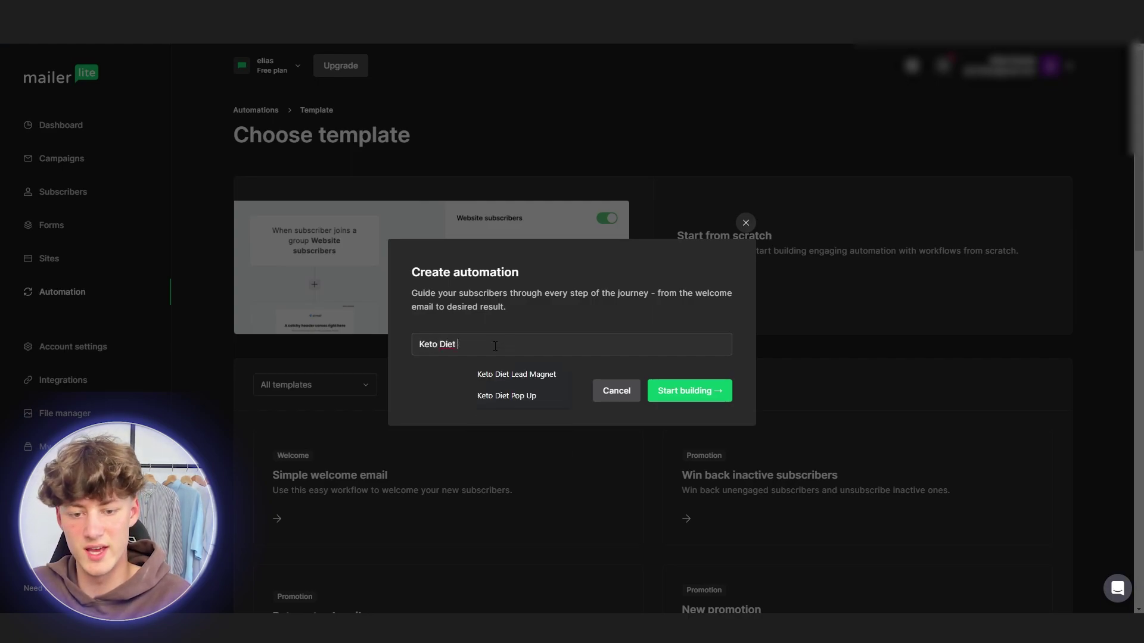
type("A")
key("BackSpace")
type("Auto")
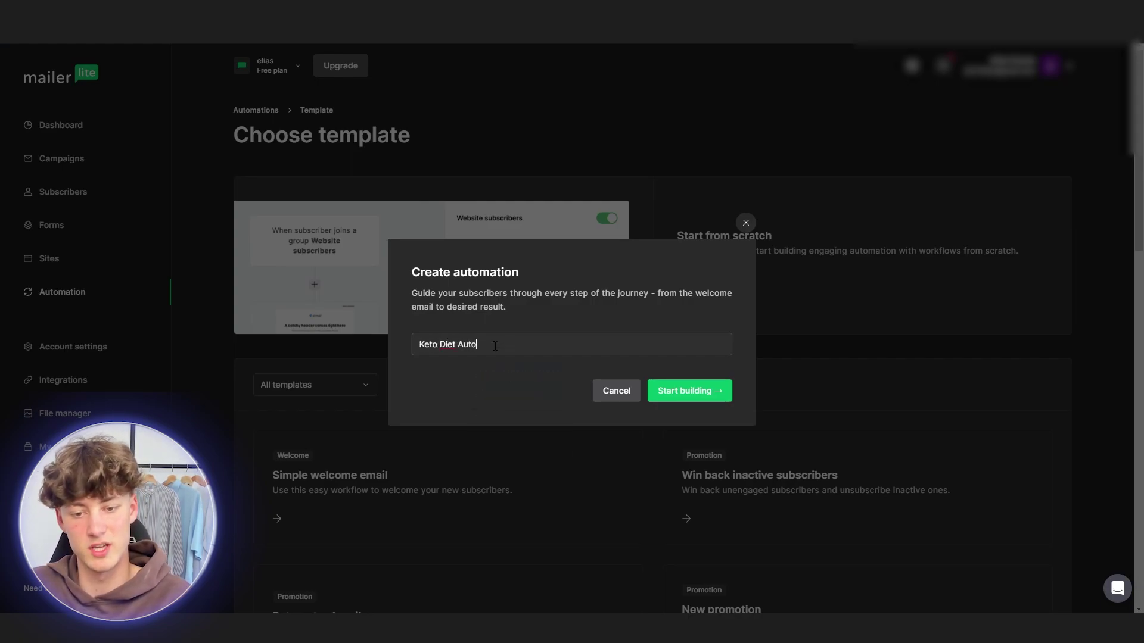
type("mation")
key("Return")
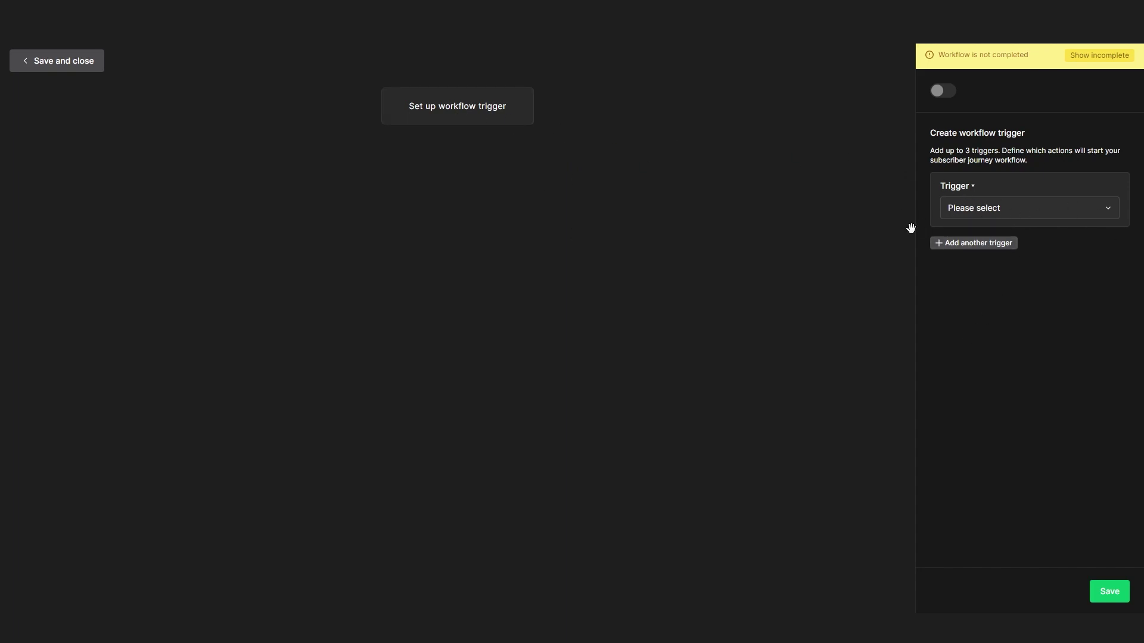
- Try the "When subscriber joins group(s)" trigger with the Keto Diet group, and remove the group again
left_click(1016, 213)
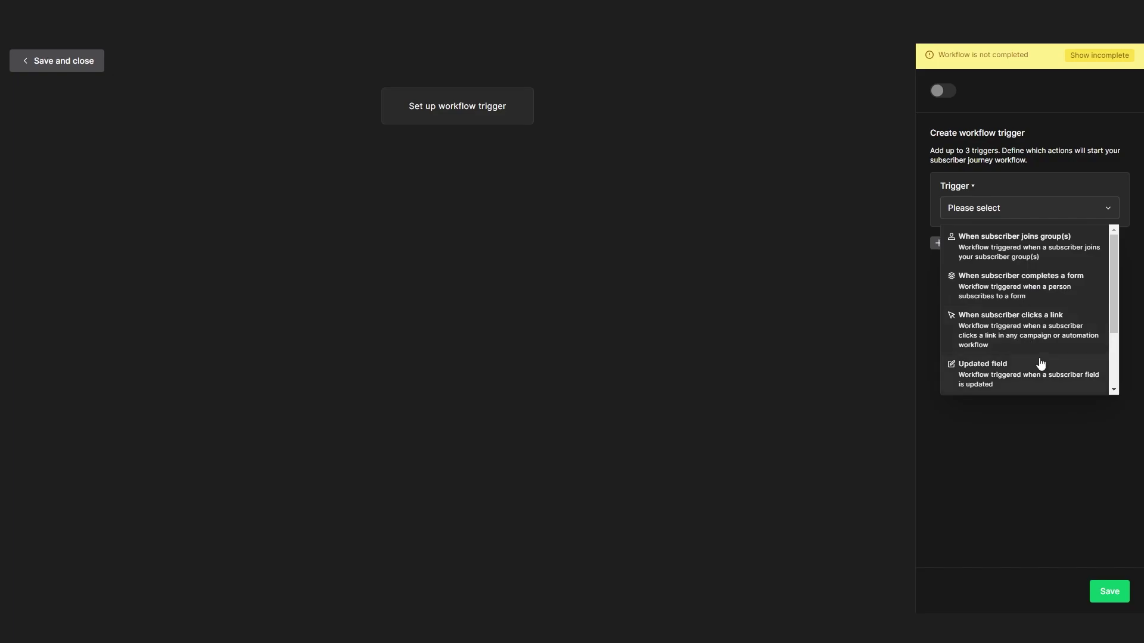
scroll(1036, 360, "down", 2)
scroll(1036, 363, "up", 3)
left_click(1019, 256)
left_click(1024, 255)
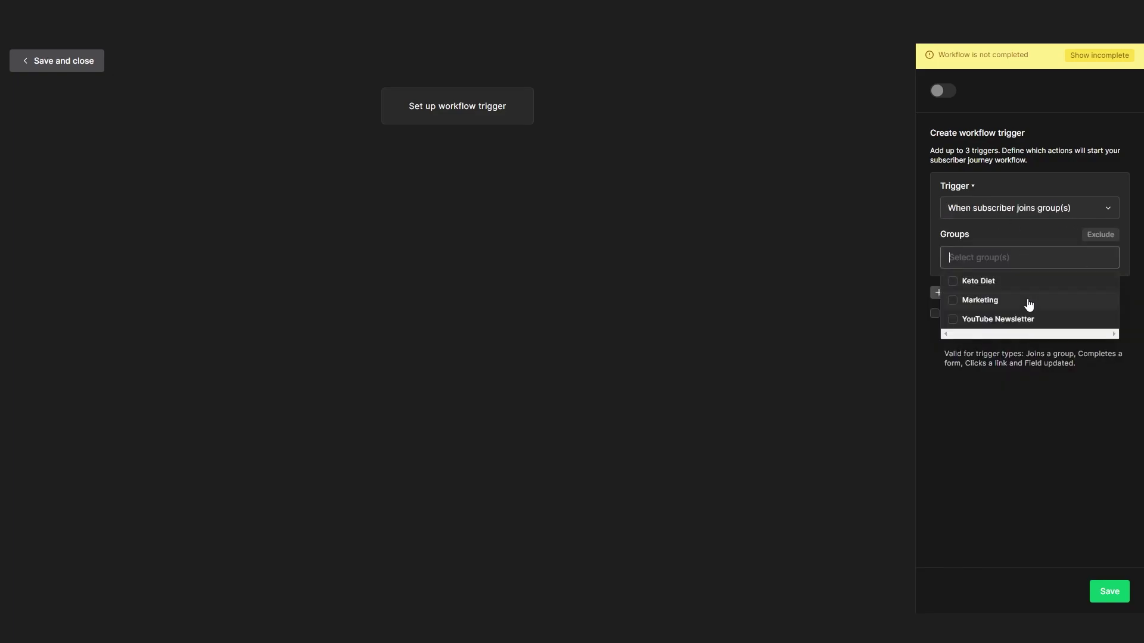
left_click(959, 283)
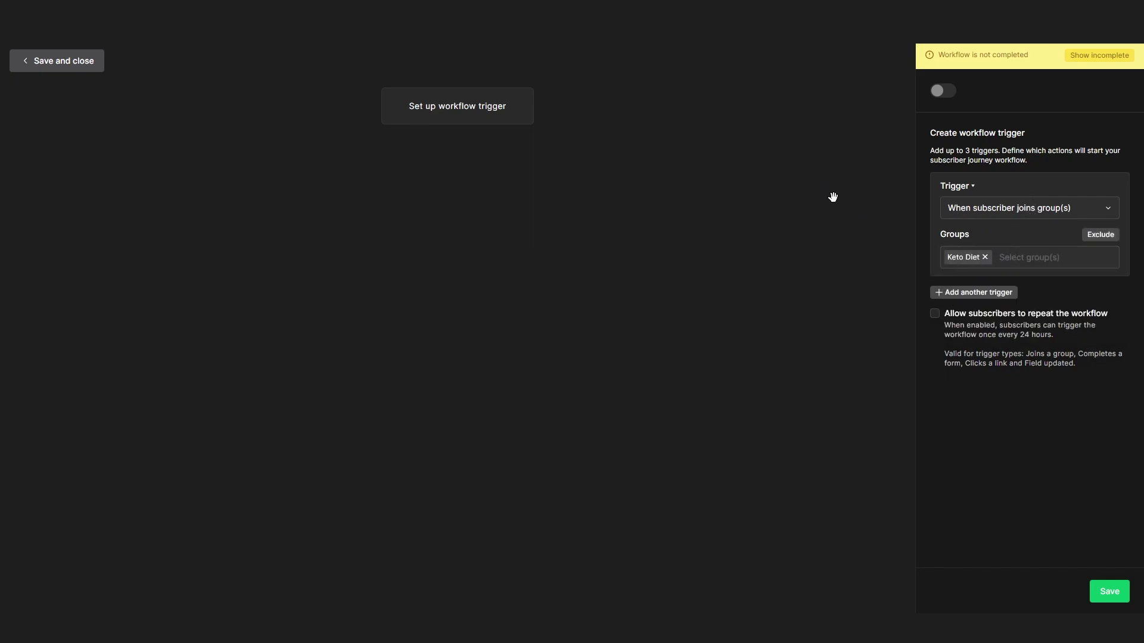
left_click(984, 257)
- Change the workflow trigger to "When subscriber completes a form" using the "Lead Magnet Keto Diet Ebook" form
left_click(1055, 212)
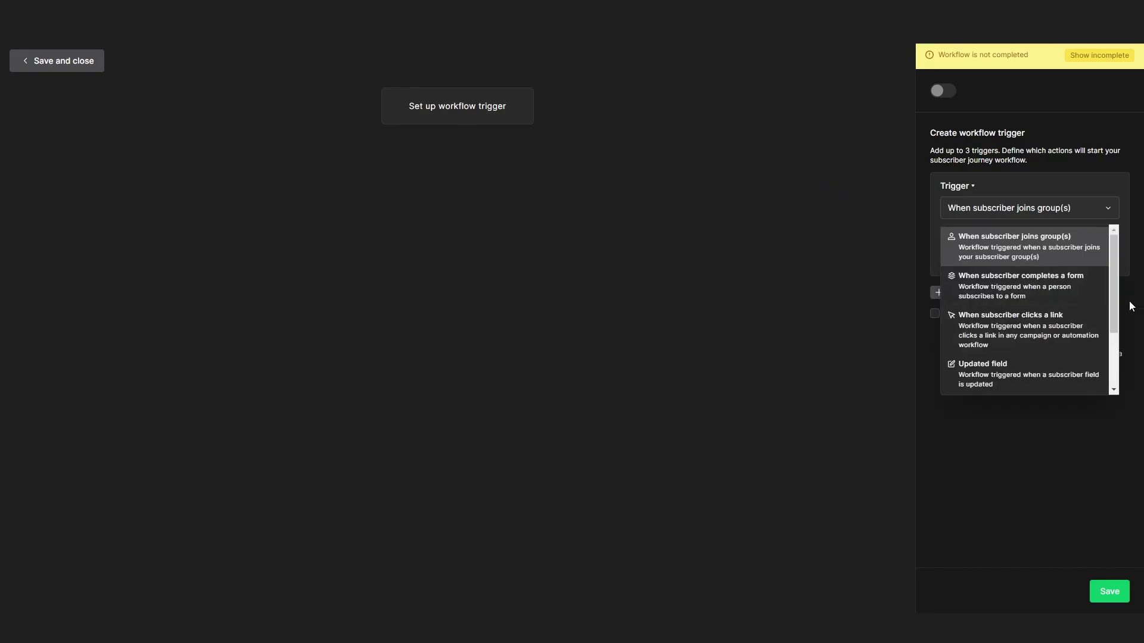
left_click(1038, 292)
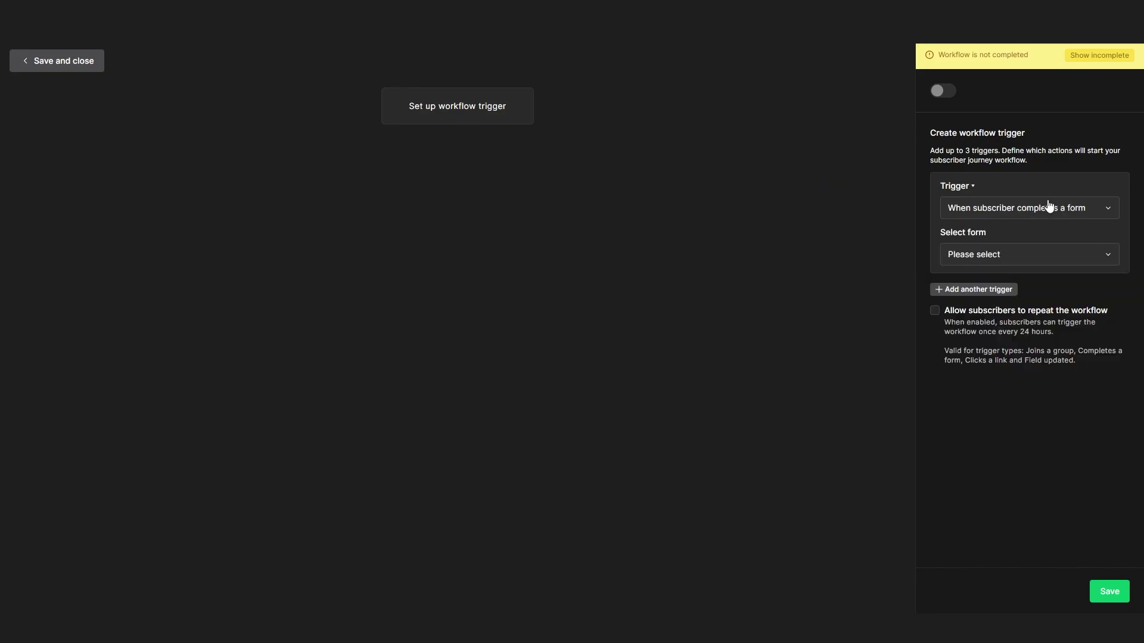
left_click(1005, 258)
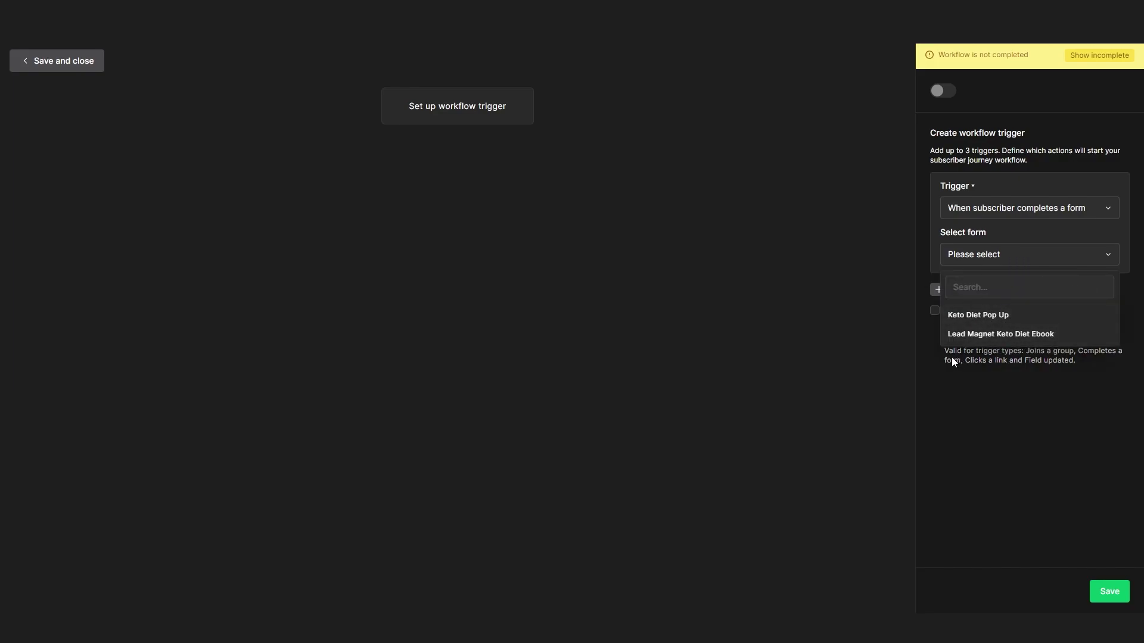
left_click(998, 334)
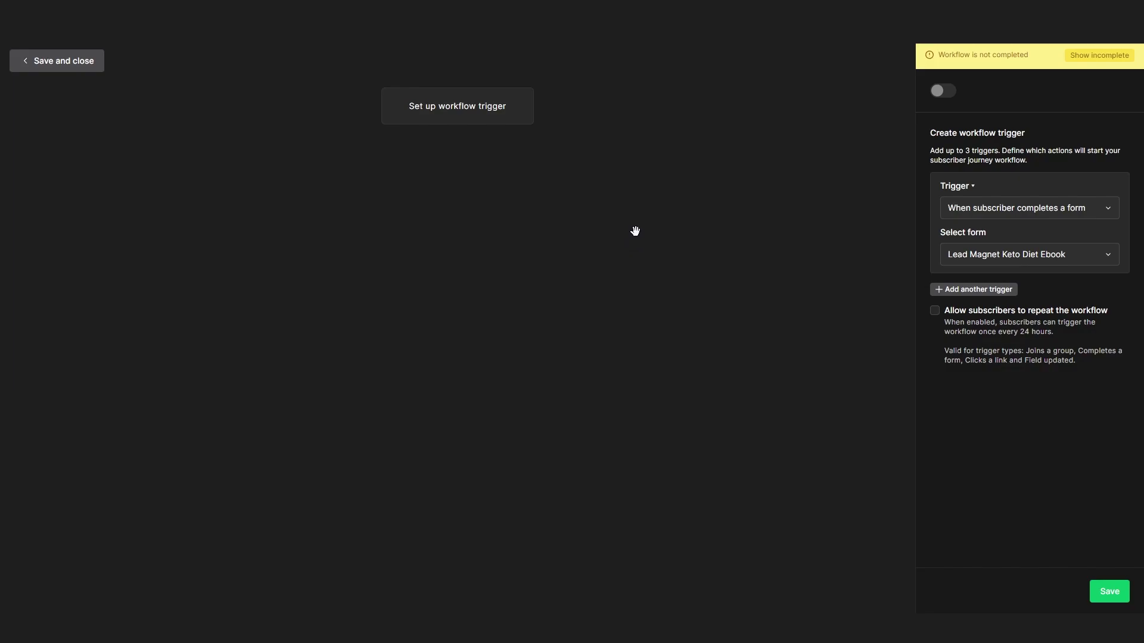
- Add and delete a second trigger, and toggle the option allowing subscribers to repeat the workflow before saving the trigger
left_click(963, 289)
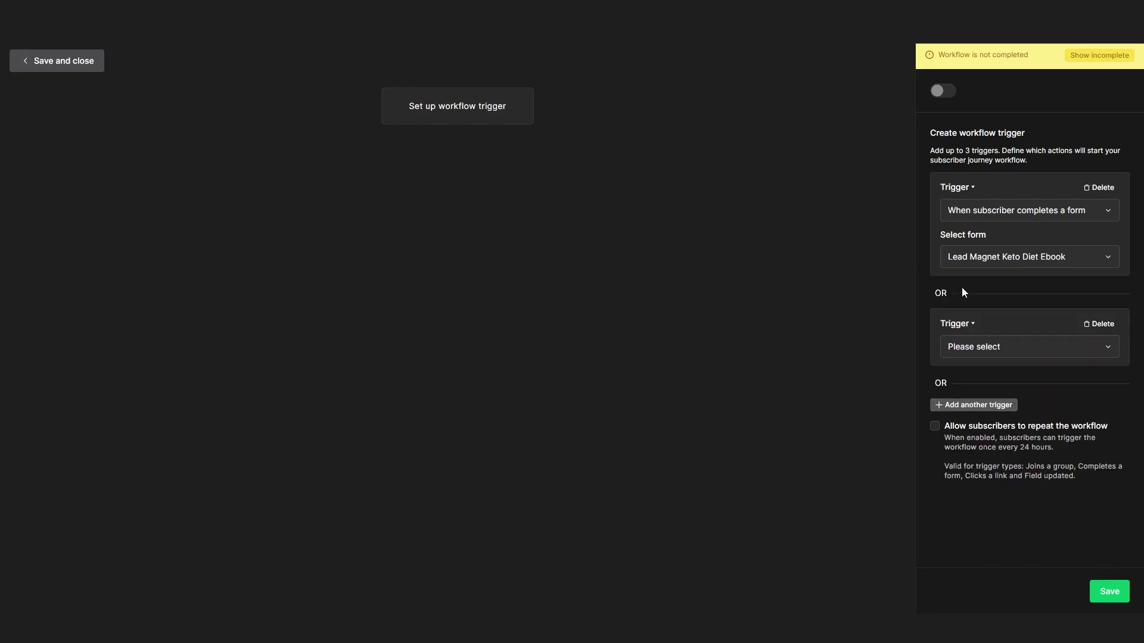
left_click(1100, 323)
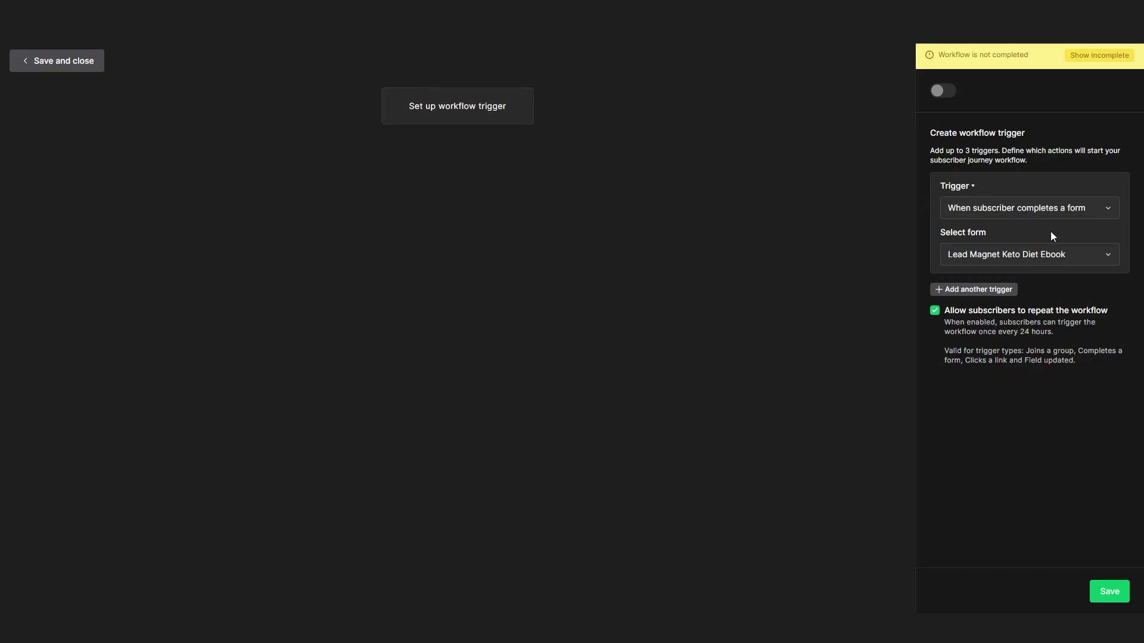
left_click(934, 311)
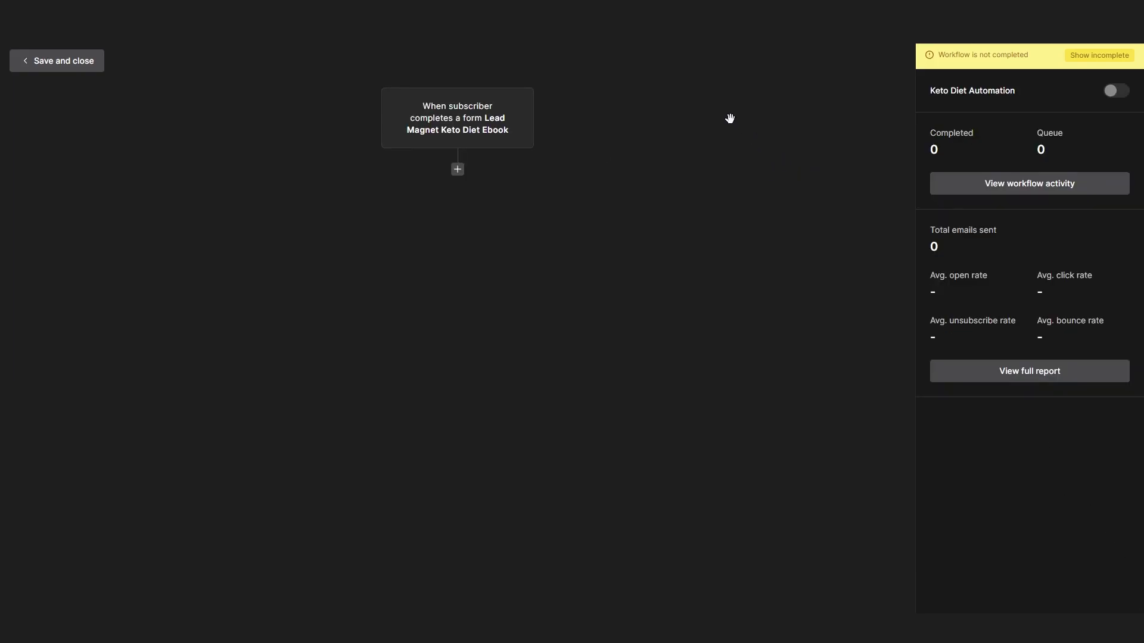
- Add an email step below the form trigger and name it "Thank You For Subscribing"
left_click(457, 169)
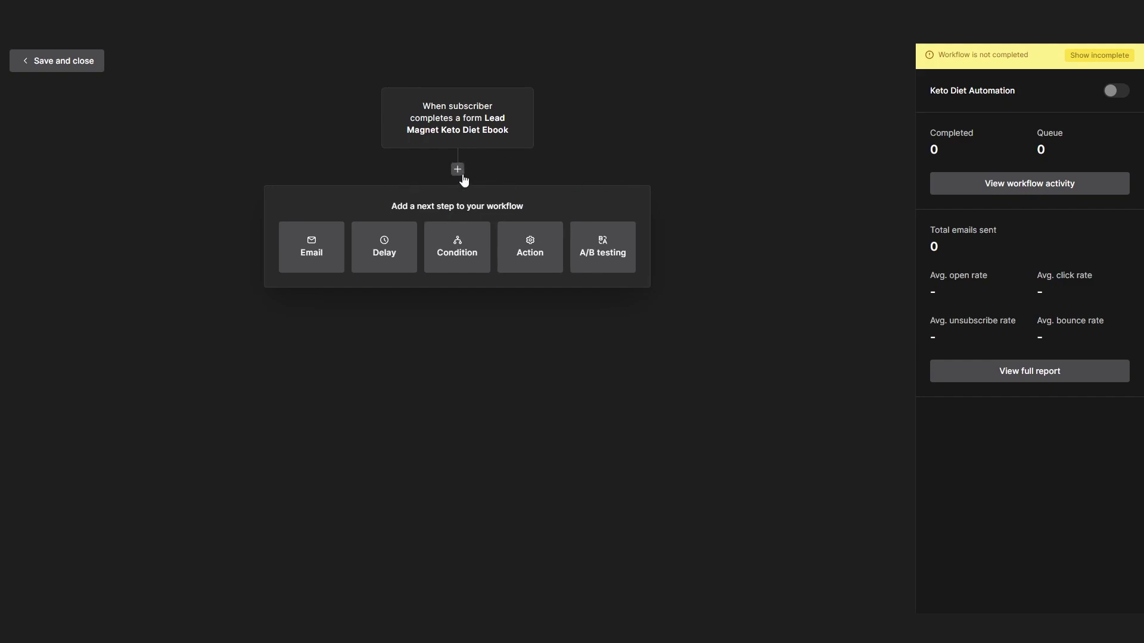
left_click(299, 257)
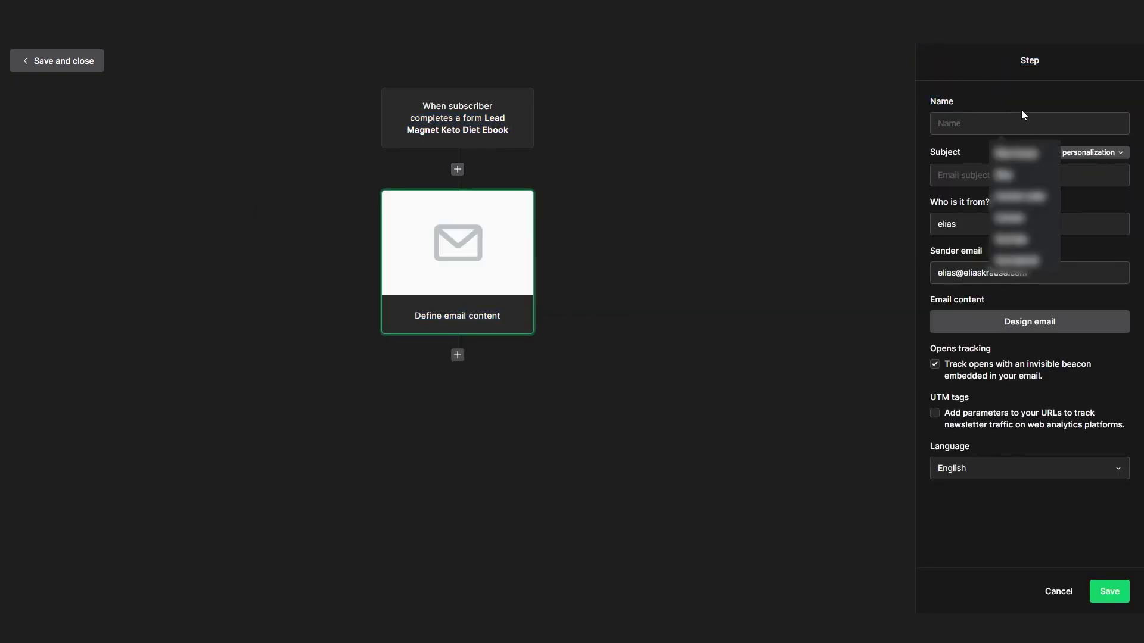
key("BackSpace")
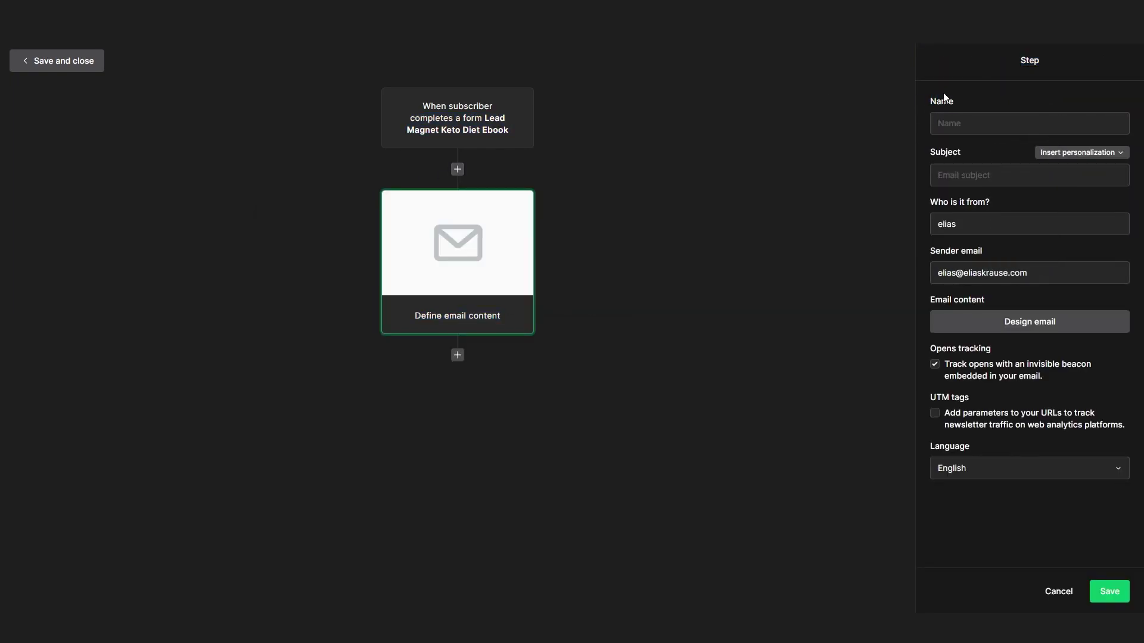
left_click(992, 119)
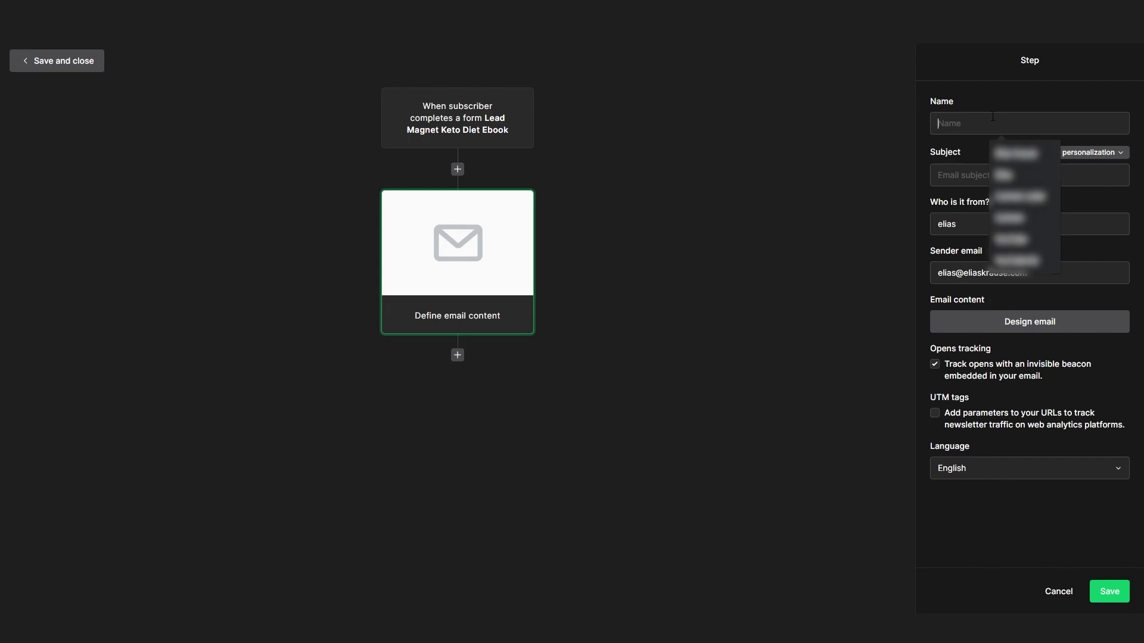
type("Thank")
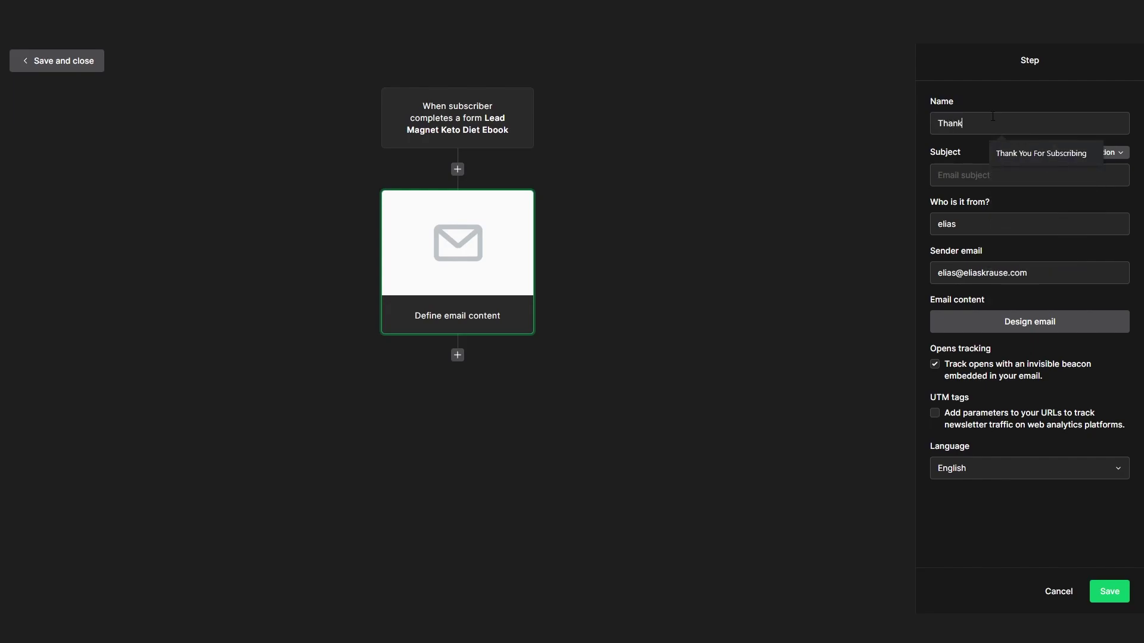
left_click(1039, 153)
- Write the email subject as "Hey NAME, thank you for subscribing!" with NAME as a placeholder
left_click_drag(930, 152, 959, 154)
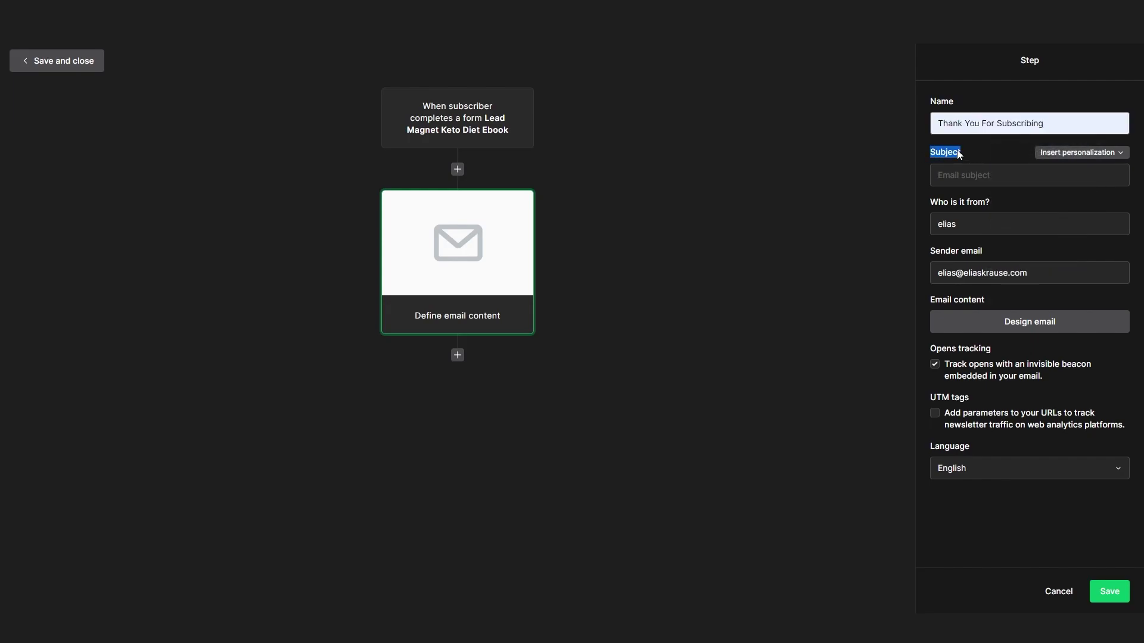
left_click(971, 175)
type("Hey _____")
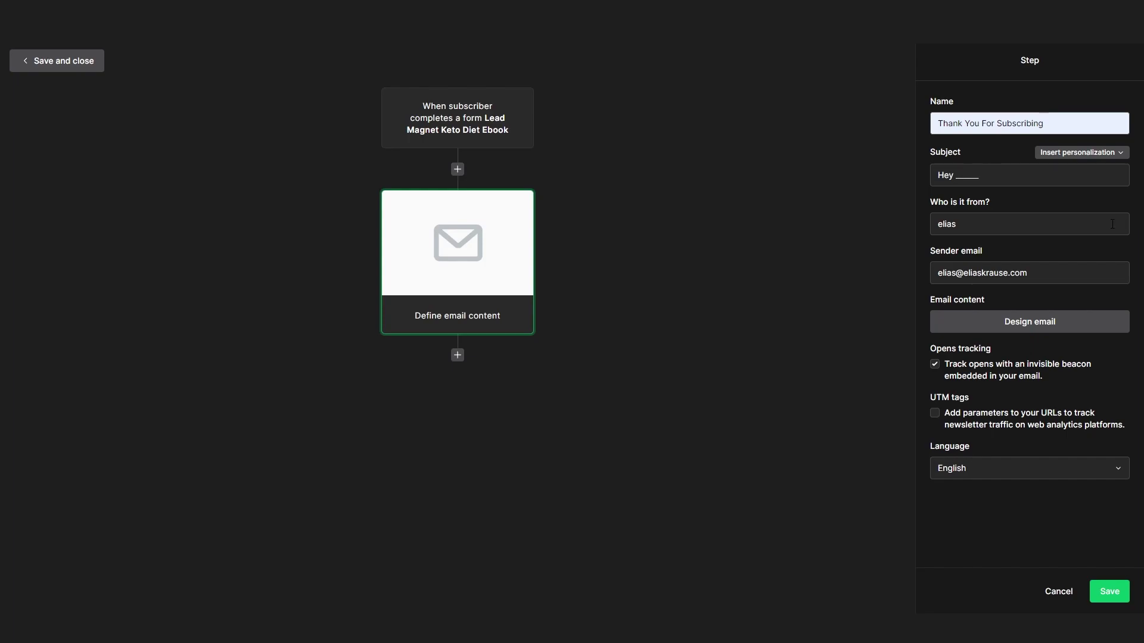
mouse_move(1013, 178)
left_mouse_down()
mouse_move(904, 173)
mouse_move(1016, 188)
left_mouse_up()
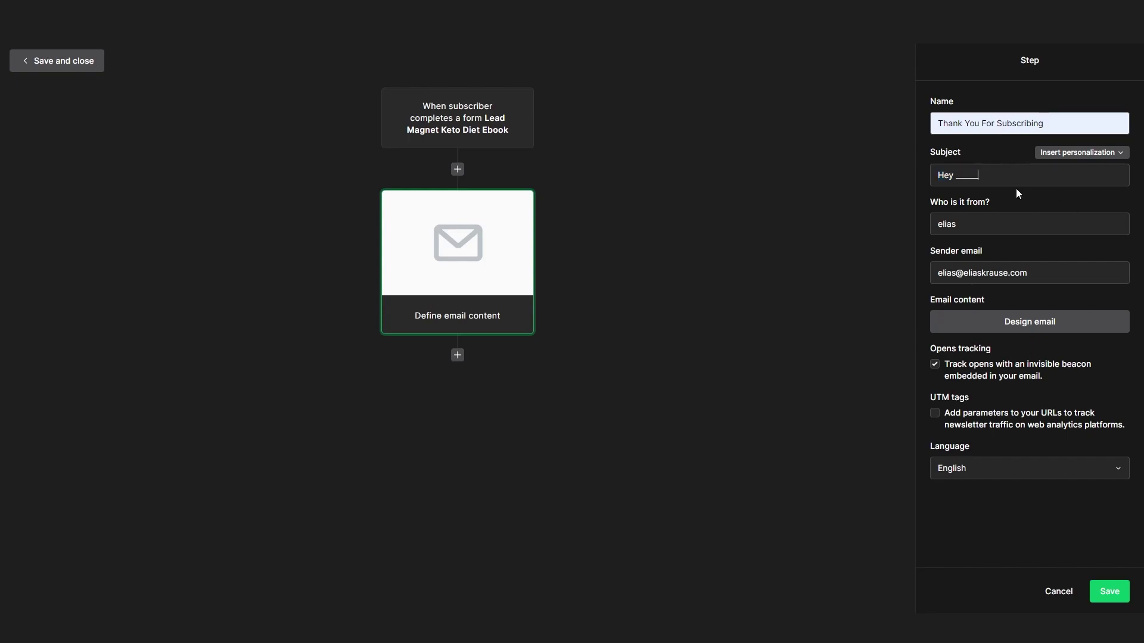
double_click(967, 174)
type("NAME.")
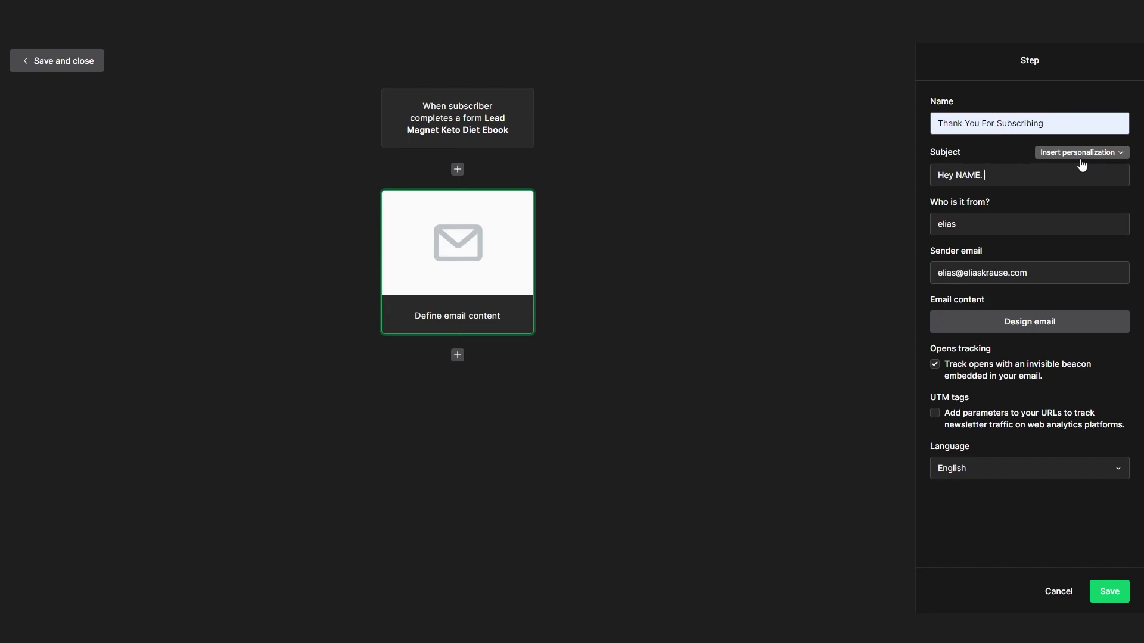
key("ctrl+a")
key("End")
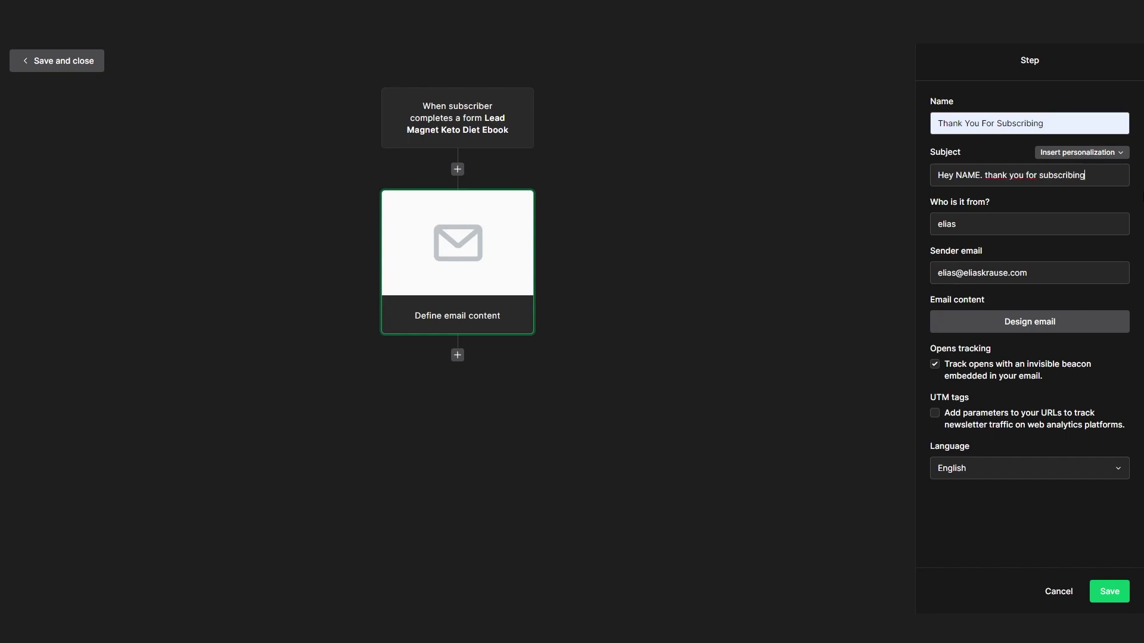
- Replace the NAME placeholder in the subject with the Name personalization variable, giving "Hey {$name}, thank you for subscribing!"
double_click(963, 175)
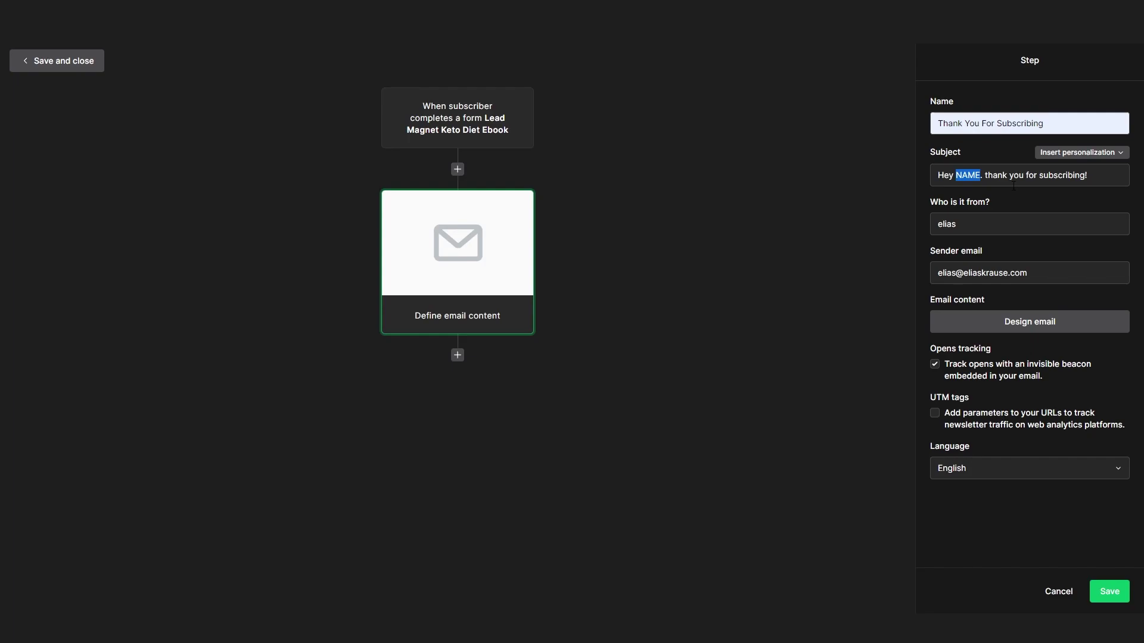
left_click(1083, 155)
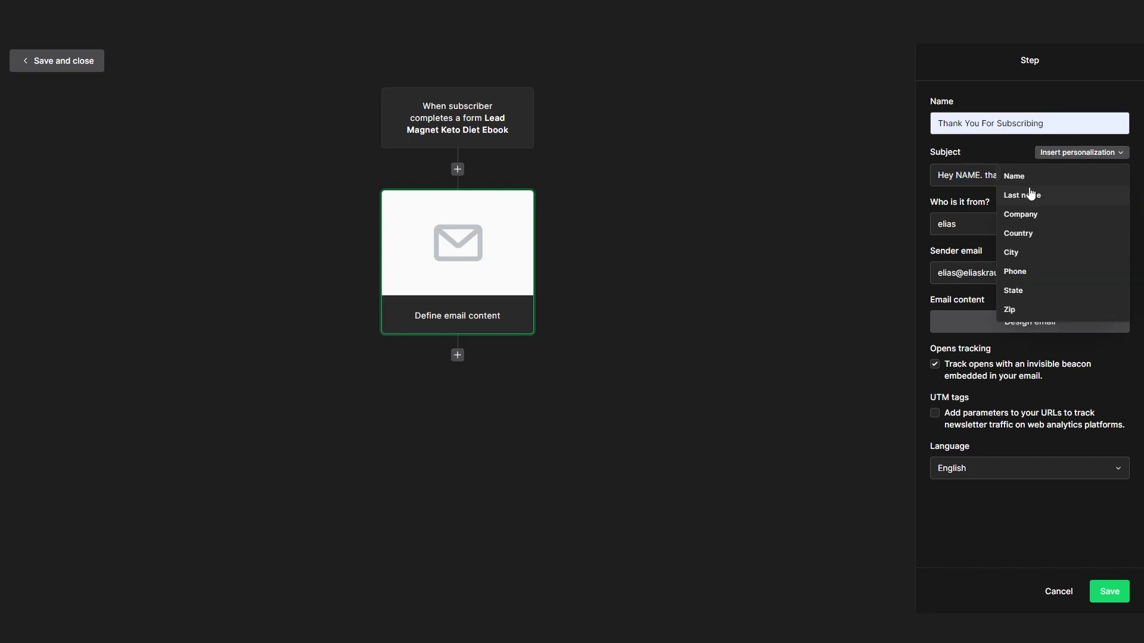
left_click(1021, 176)
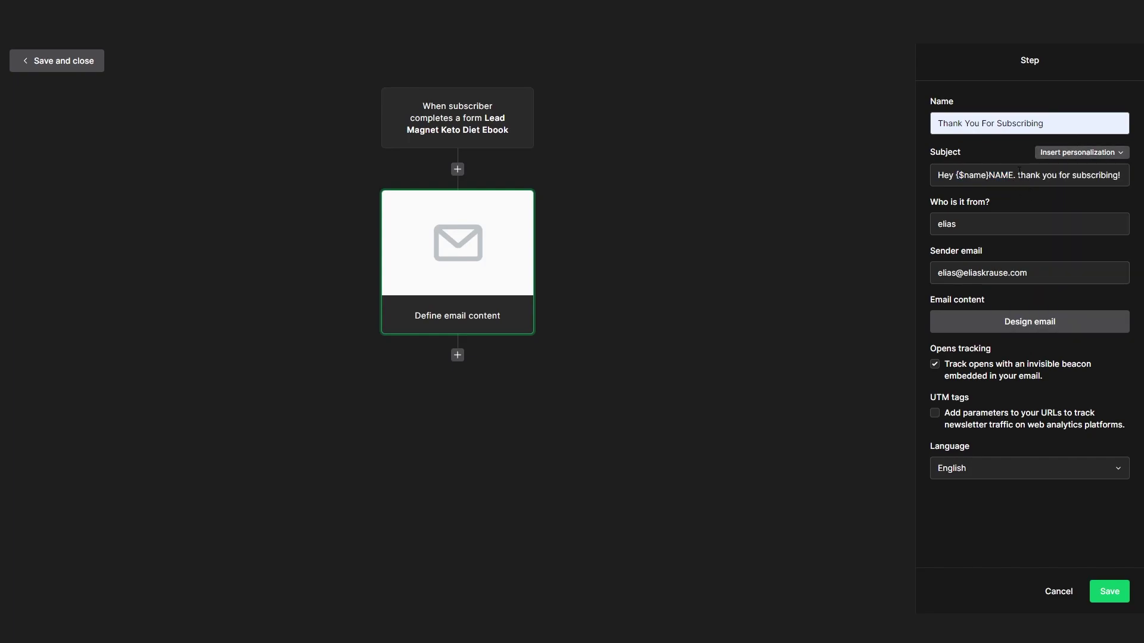
left_click_drag(1013, 175, 995, 175)
key("BackSpace")
- Capitalize the first letter of the sender name and open the email design options
left_click_drag(990, 203, 1031, 206)
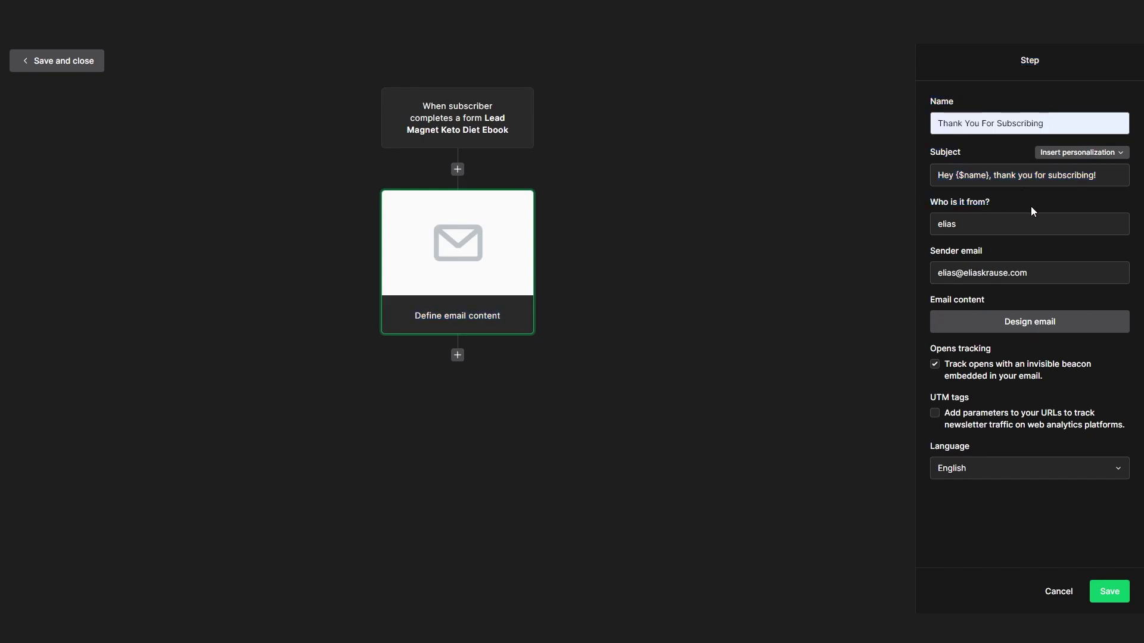
double_click(993, 222)
type("E")
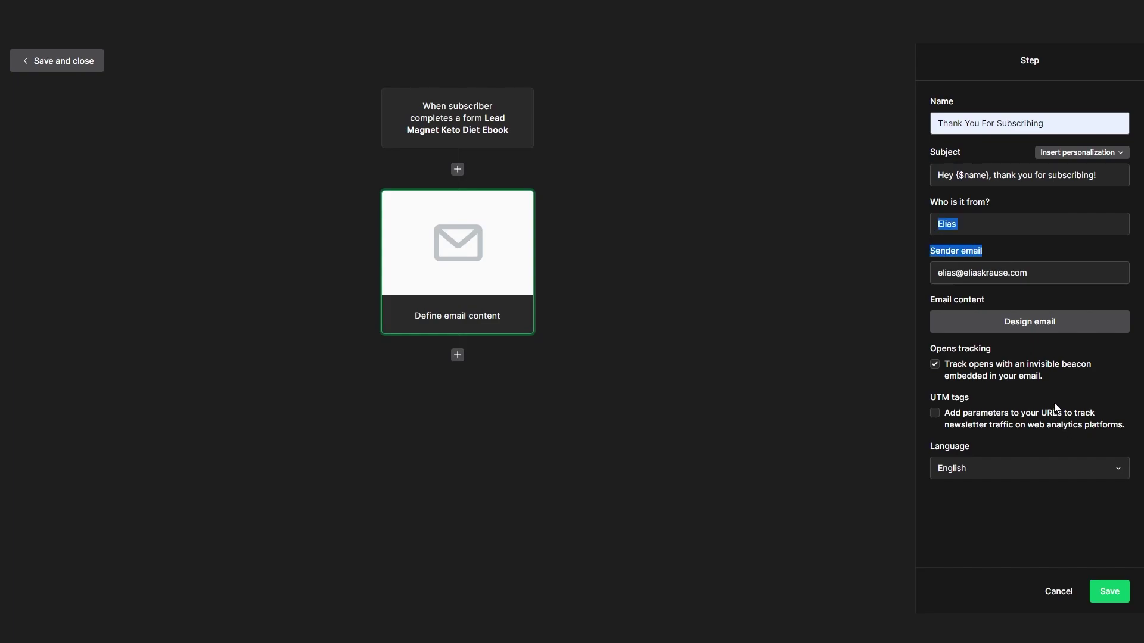
left_click(985, 293)
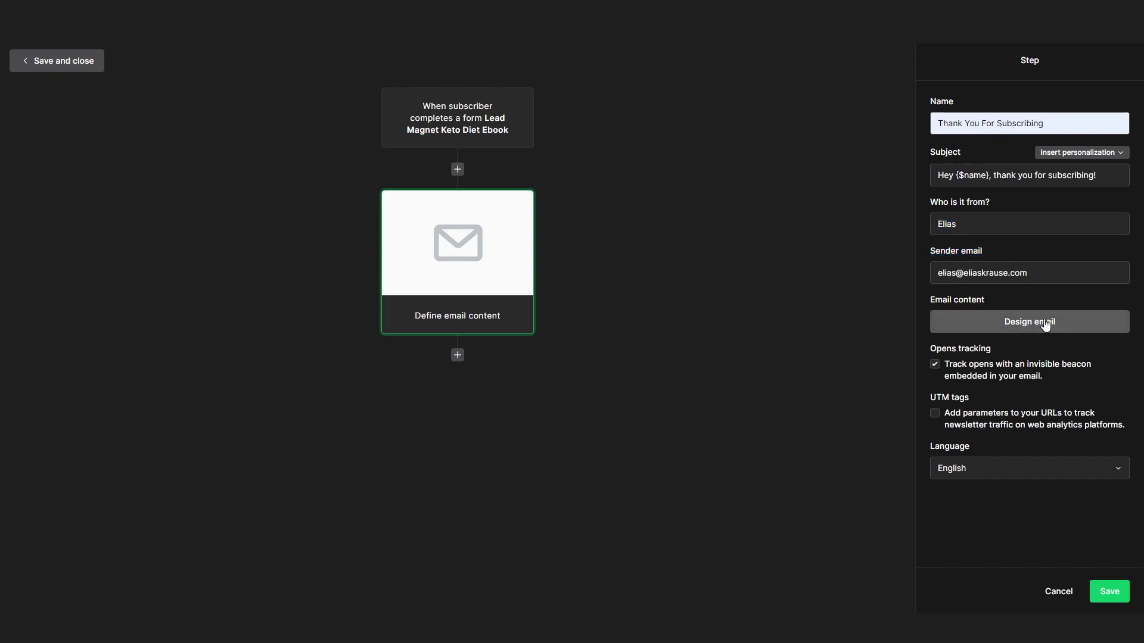
left_click(1038, 321)
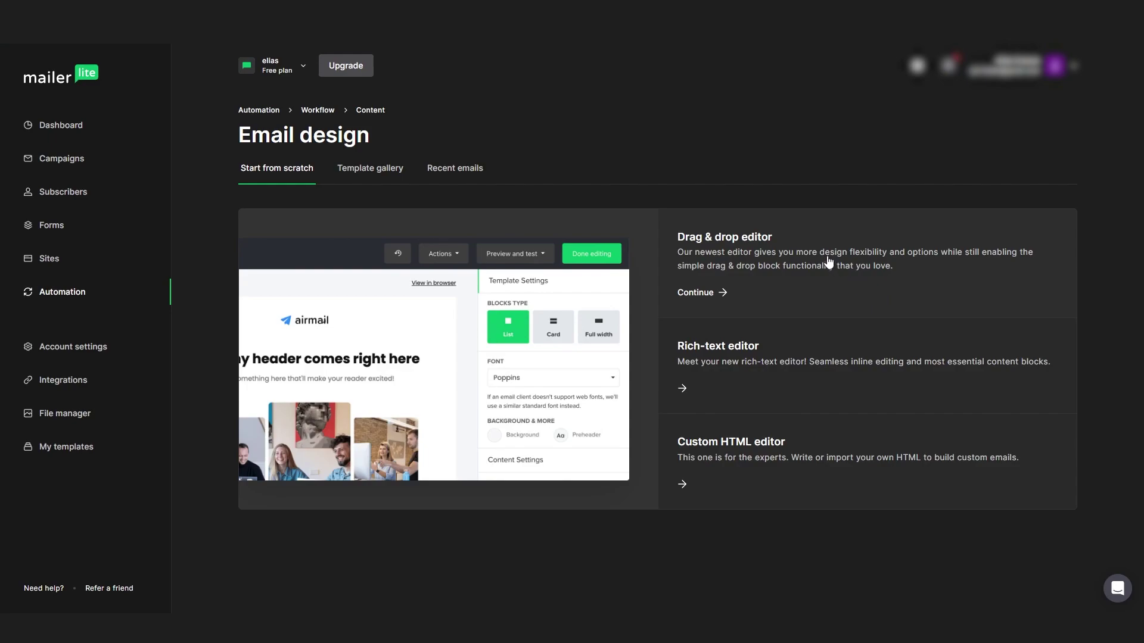
- Choose the Drag & drop editor to design the email from scratch
mouse_move(761, 362)
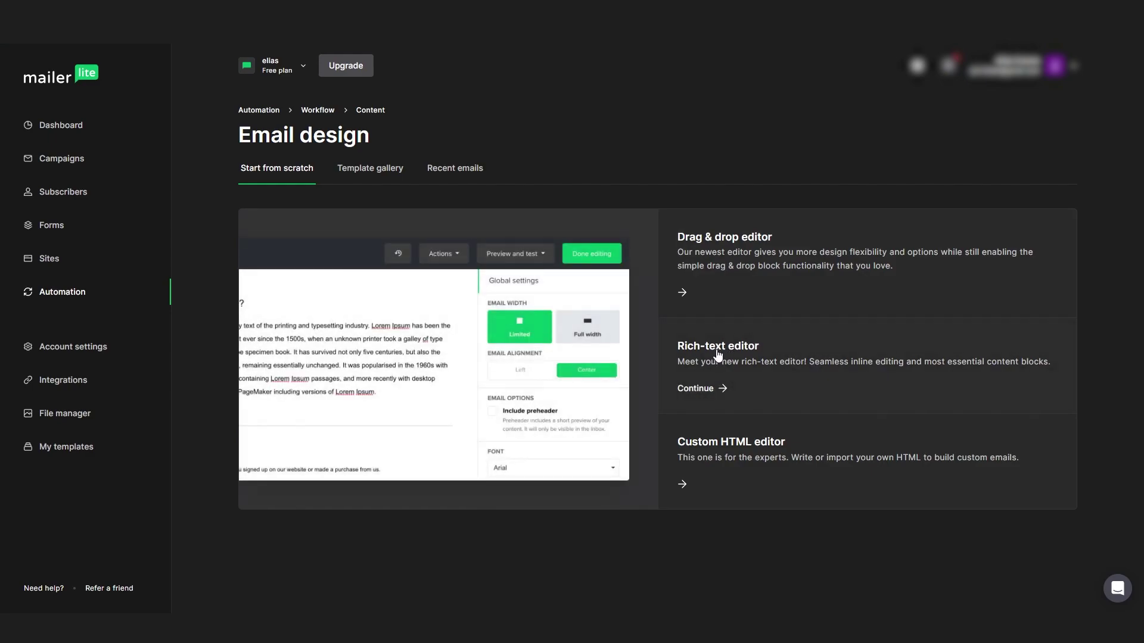
mouse_move(752, 472)
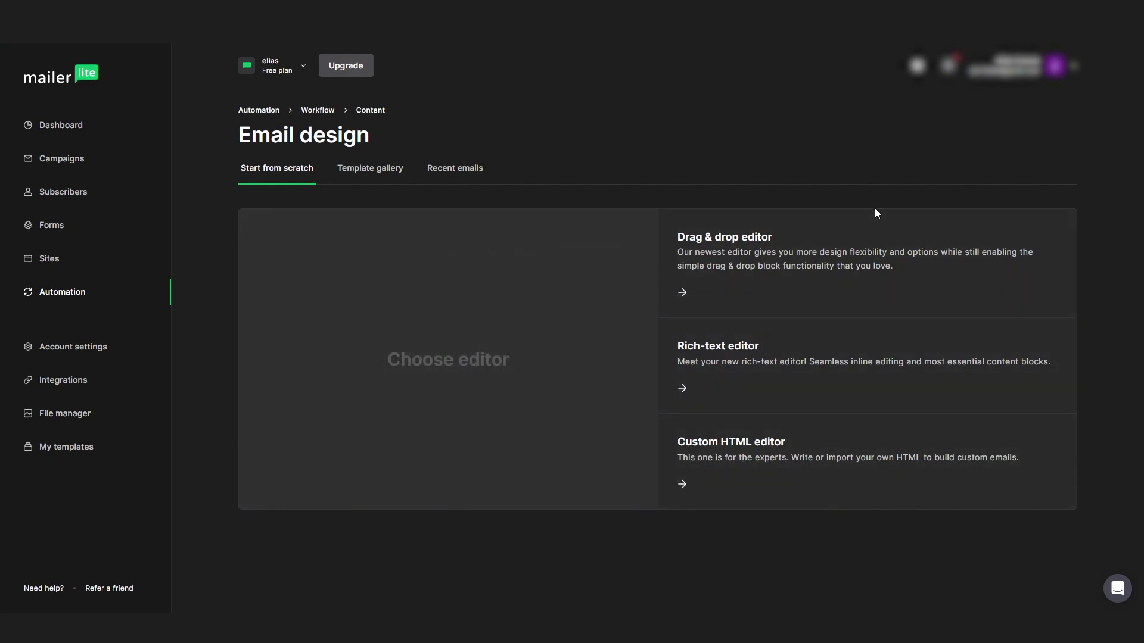
mouse_move(797, 262)
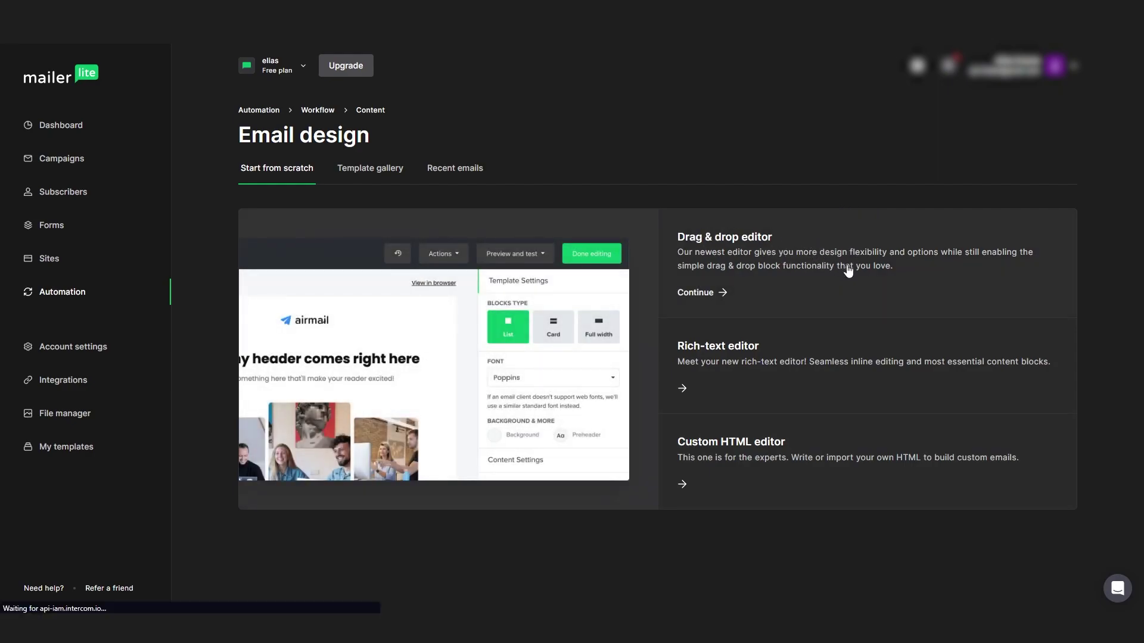
left_click(690, 292)
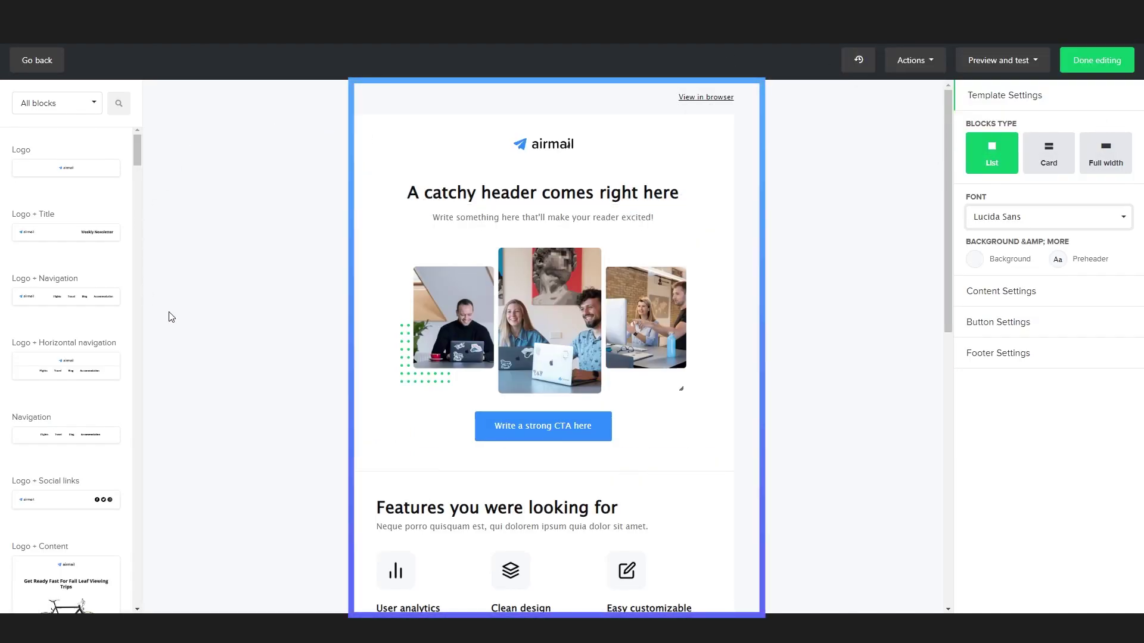
- Set the email template's font to Poppins
mouse_move(137, 146)
left_mouse_down()
mouse_move(157, 419)
mouse_move(105, 207)
mouse_move(567, 471)
mouse_move(46, 237)
mouse_move(77, 232)
mouse_move(137, 161)
left_mouse_up()
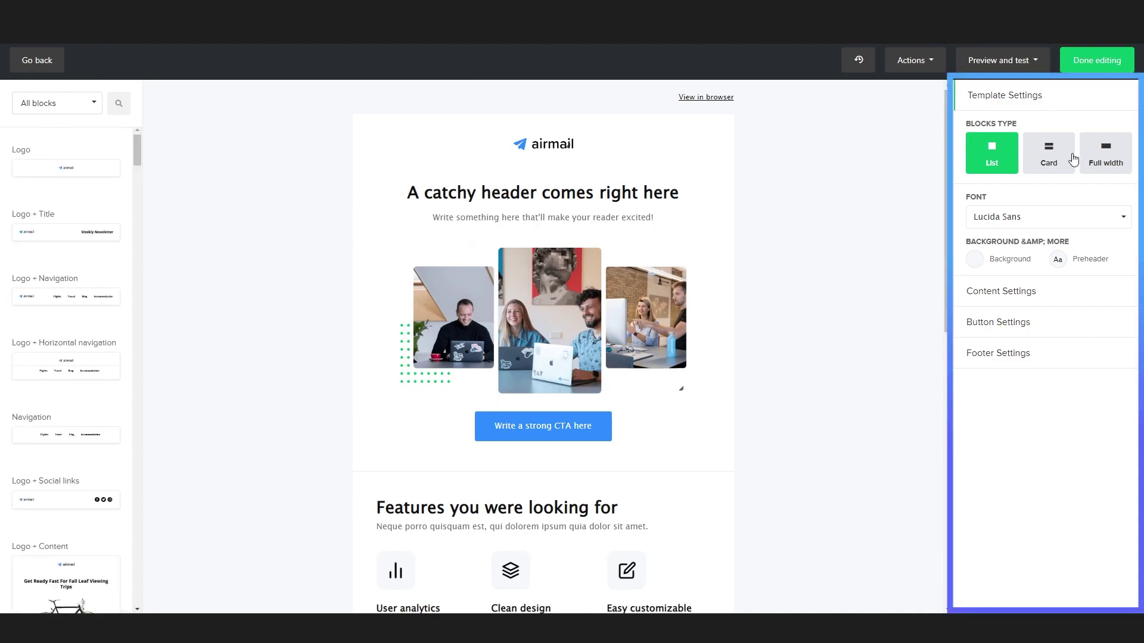
left_click(975, 105)
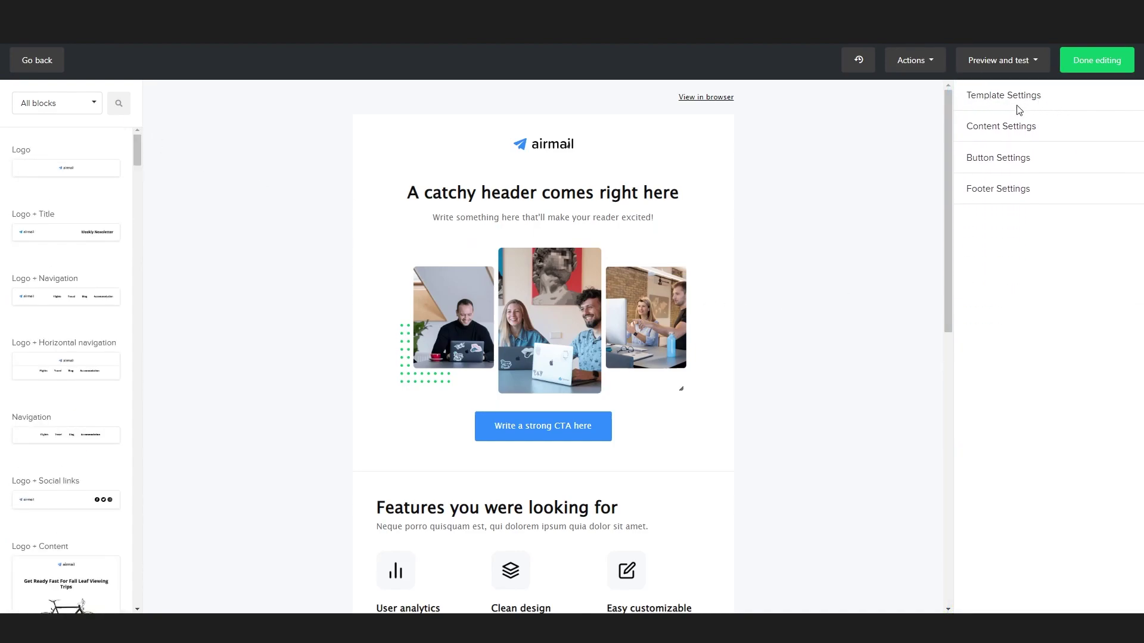
left_click(1016, 108)
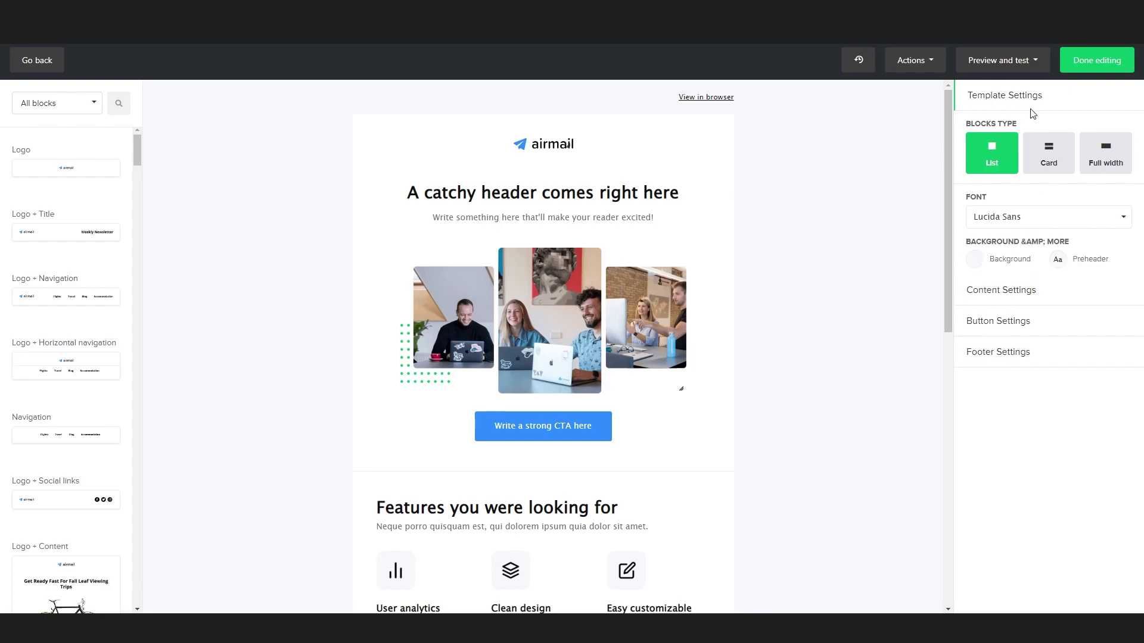
left_click(1047, 223)
type("Poppin")
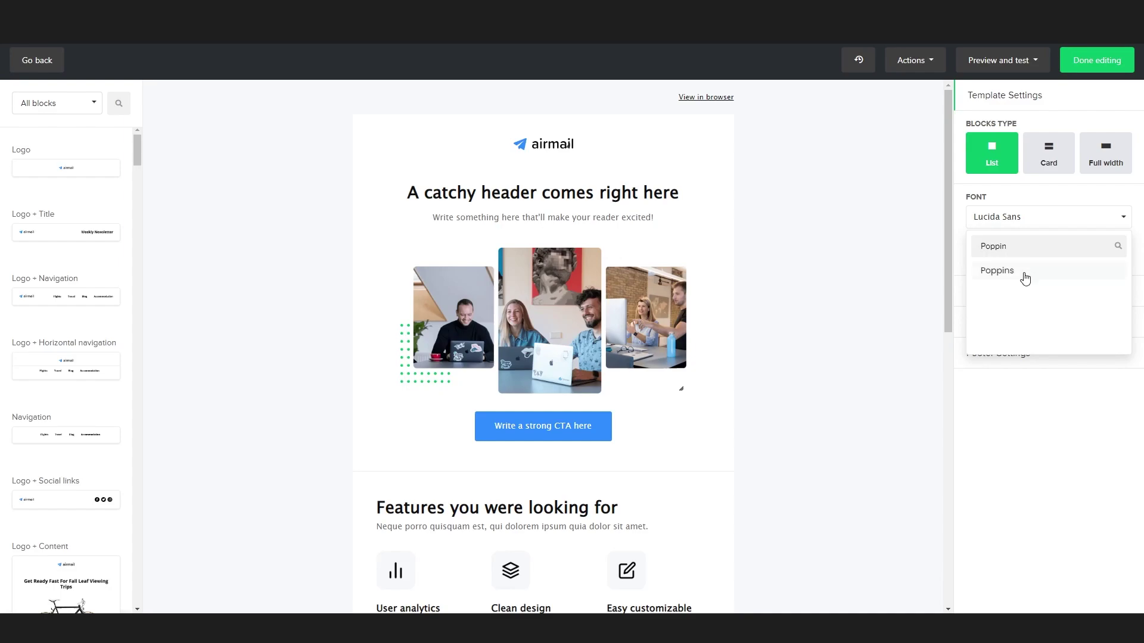
left_click(1024, 274)
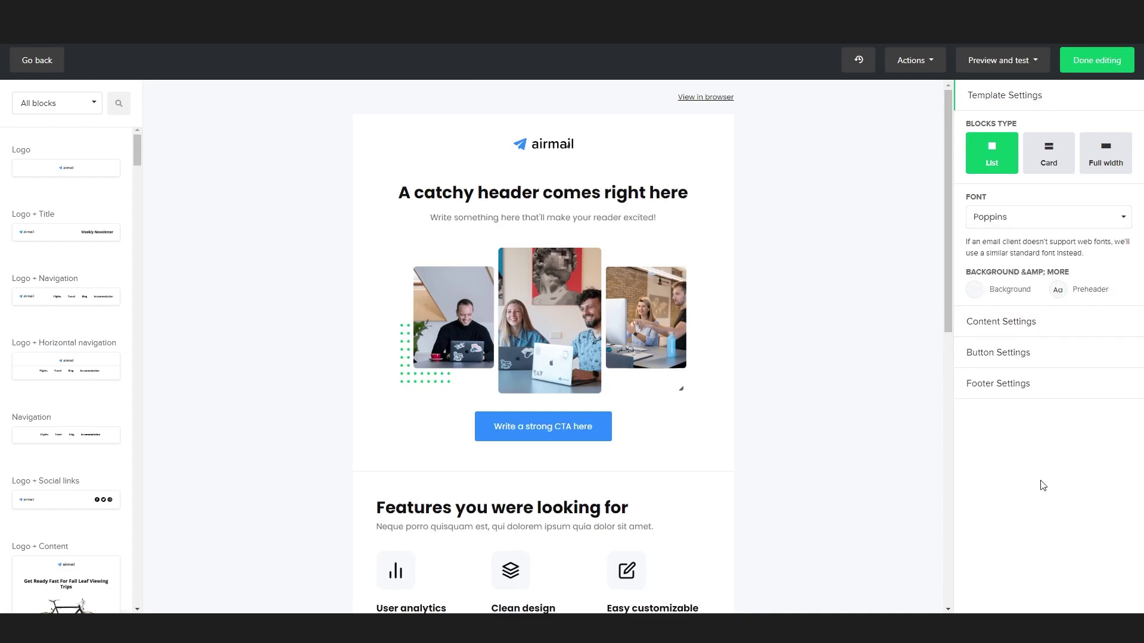
- Look through the template's content, button and footer settings
left_click(1038, 322)
left_click(1005, 136)
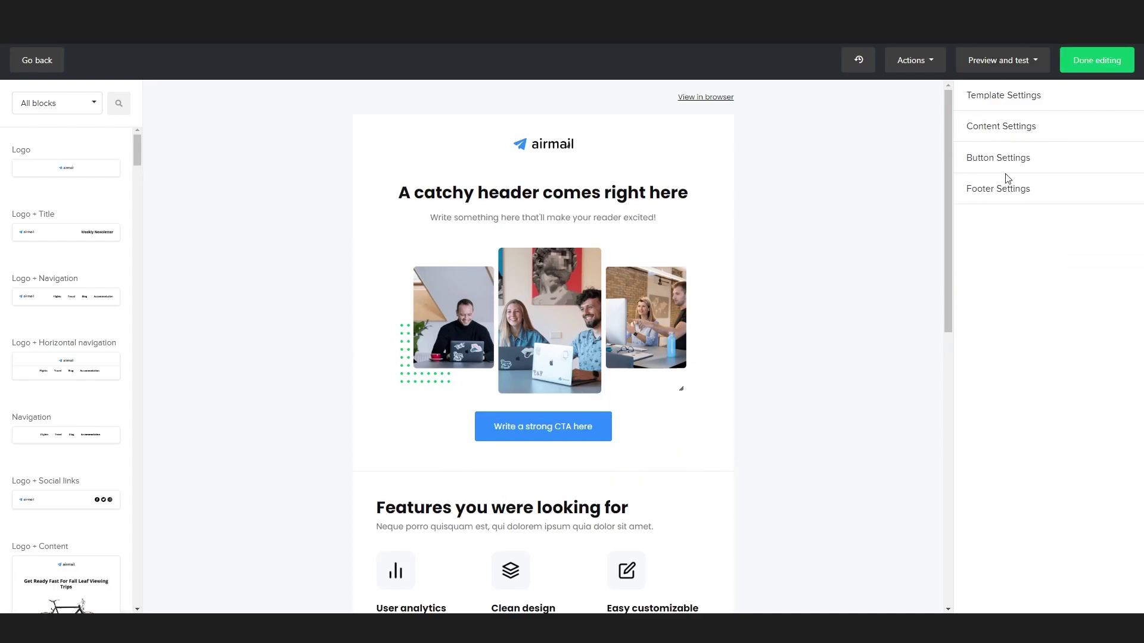
left_click(1008, 159)
left_click(1011, 159)
left_click(1006, 189)
left_click(1016, 191)
left_click(993, 160)
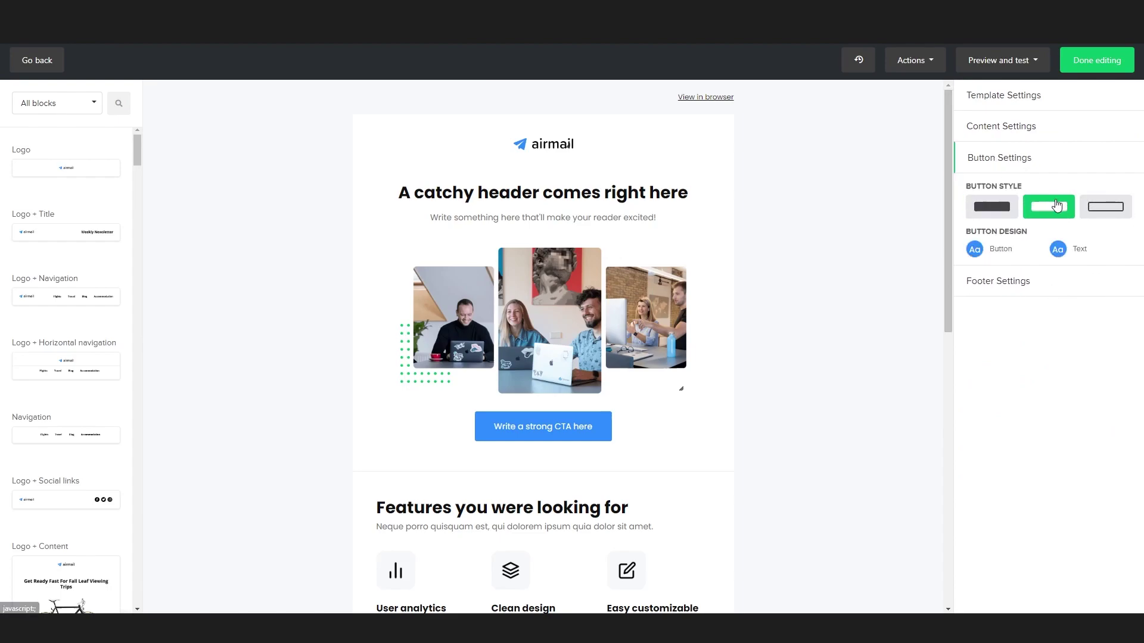
- Try the different button styles on the "Write a strong CTA here" button, ending on the flat filled style
left_click(573, 428)
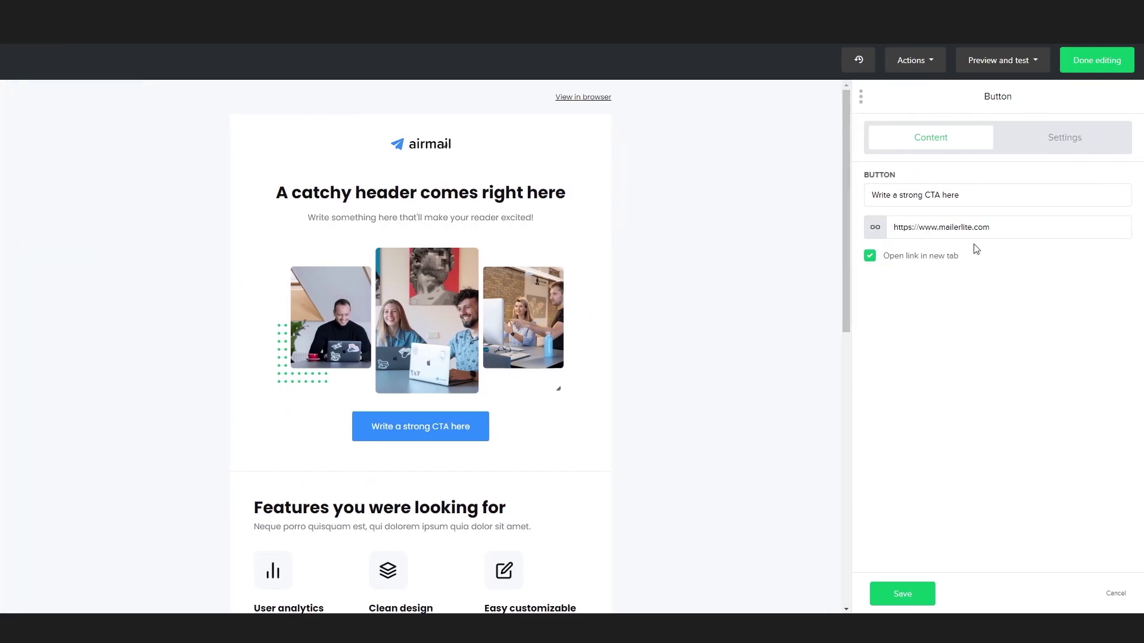
left_click(1063, 139)
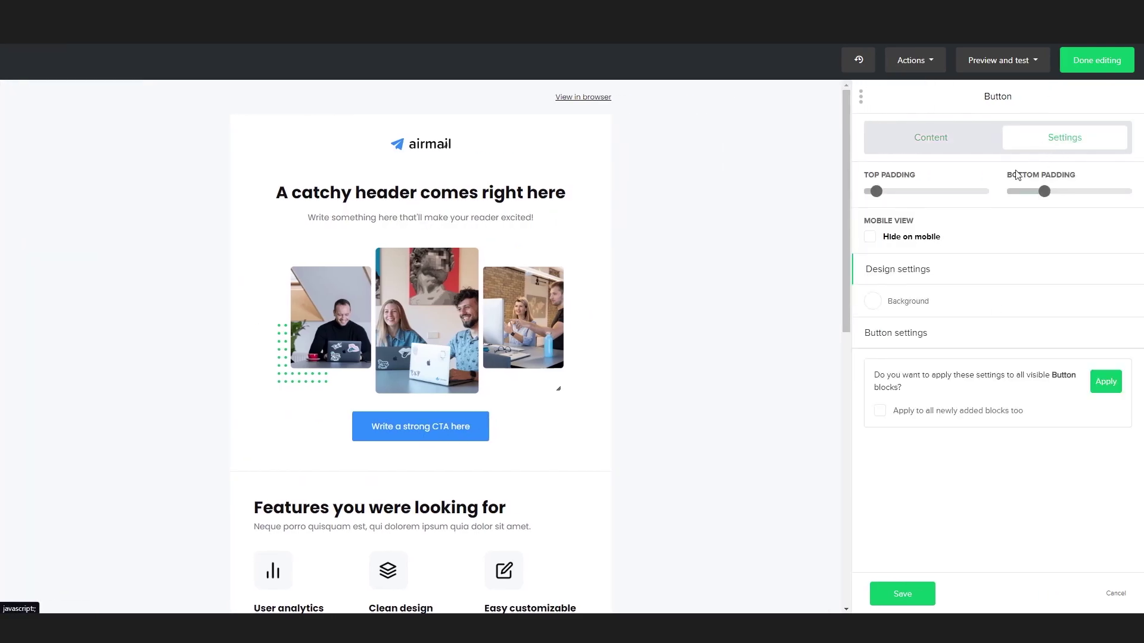
left_click(895, 332)
left_click(997, 394)
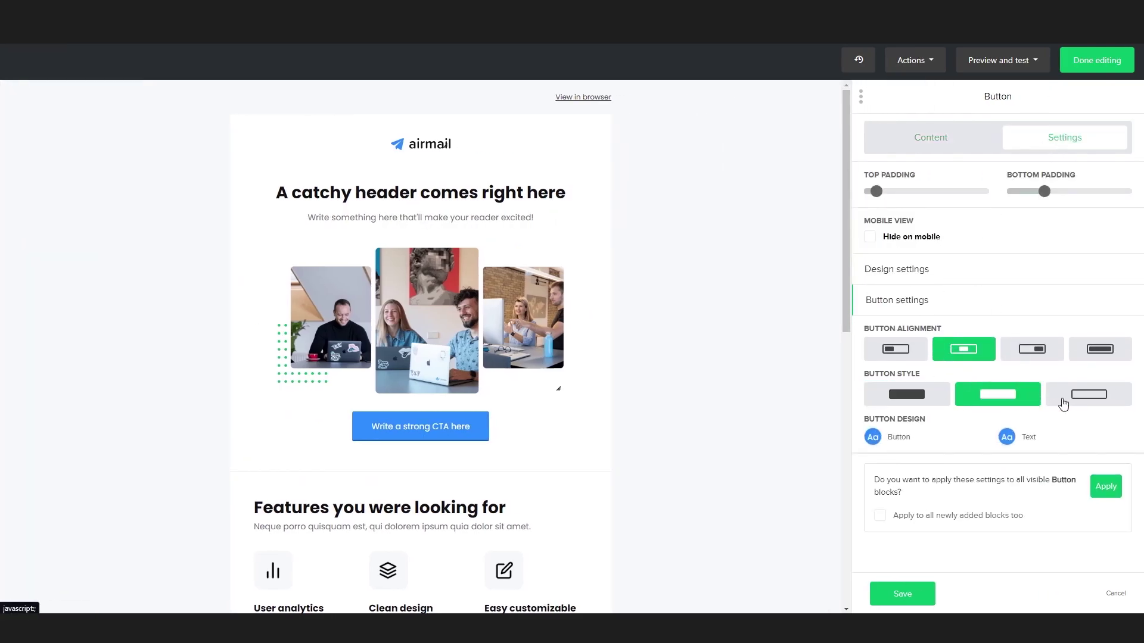
left_click(1072, 394)
left_click(994, 396)
left_click(906, 395)
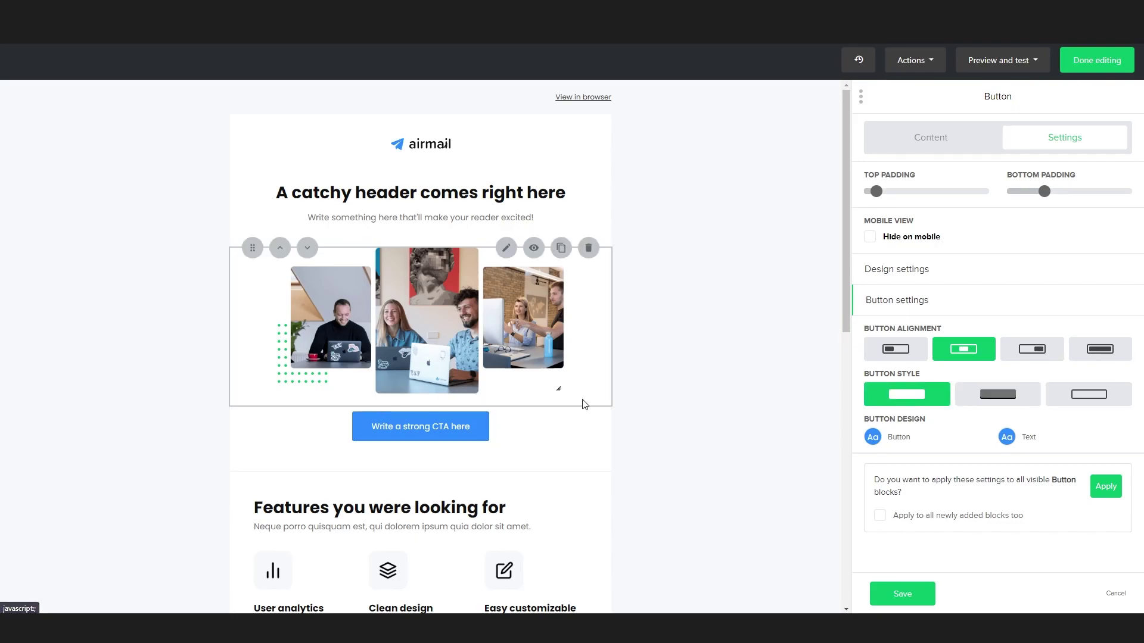
- Try left, right and full-width alignment on the "Write a strong CTA here" button, then return it to centered
left_click(898, 353)
left_click(1031, 349)
left_click(1099, 349)
left_click(963, 349)
- Delete all the default content blocks from the email template, including the logo block
left_click(722, 196)
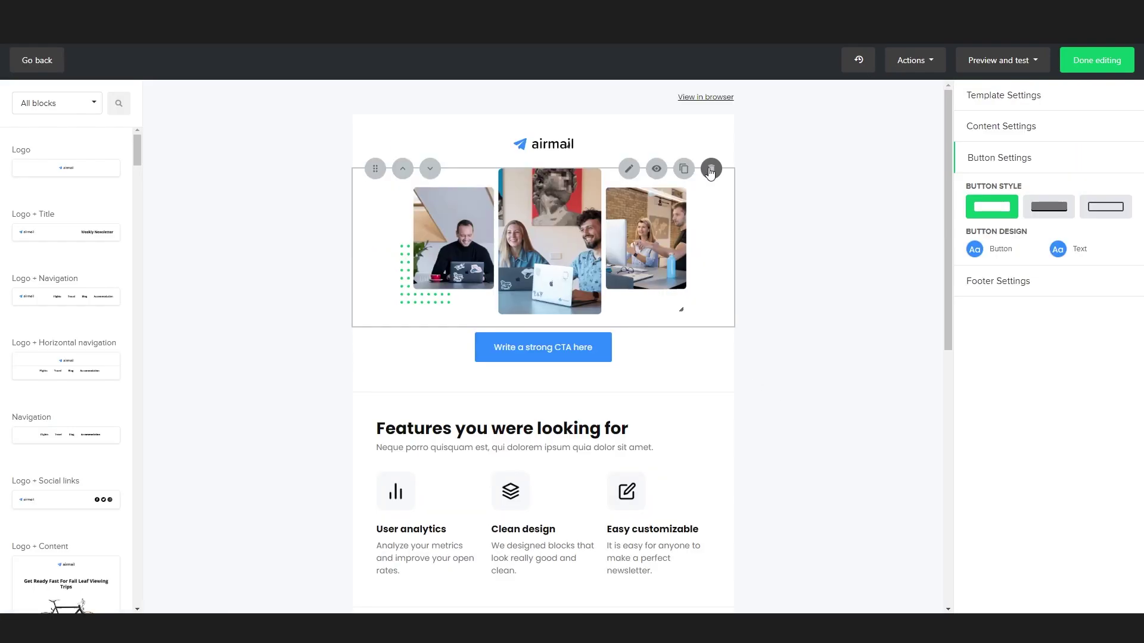
left_click(710, 170)
left_click(712, 169)
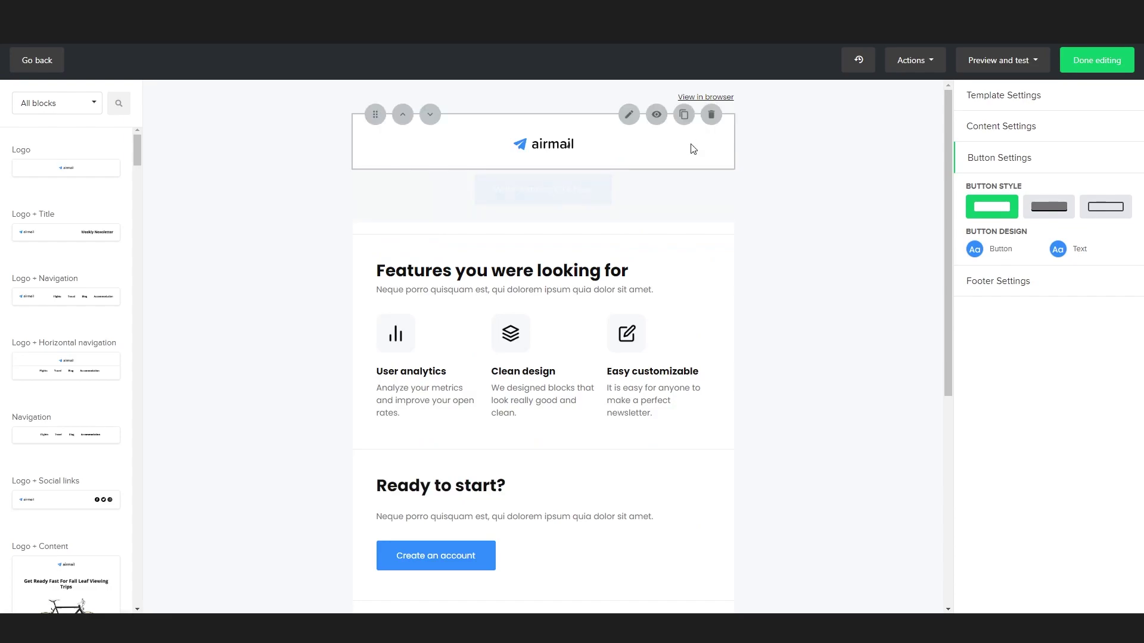
left_click(711, 114)
left_click(711, 139)
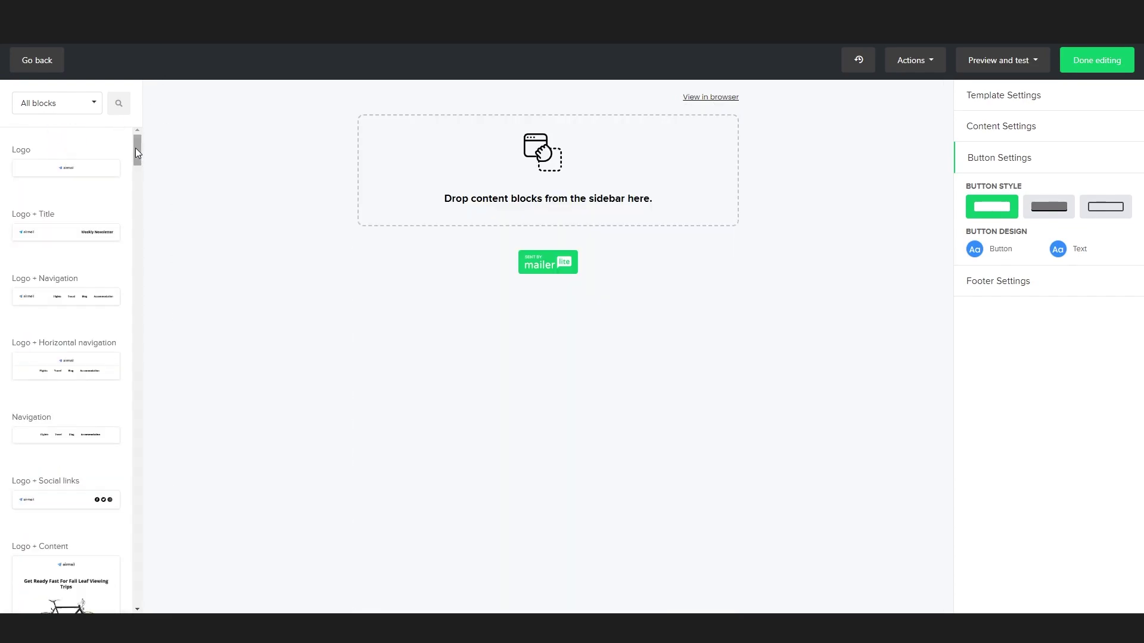
- Add a Logo + Title block to the empty email and replace its logo with Untitled-1.png
mouse_move(136, 152)
left_mouse_down()
mouse_move(136, 496)
mouse_move(136, 149)
left_mouse_up()
left_click_drag(65, 234, 530, 169)
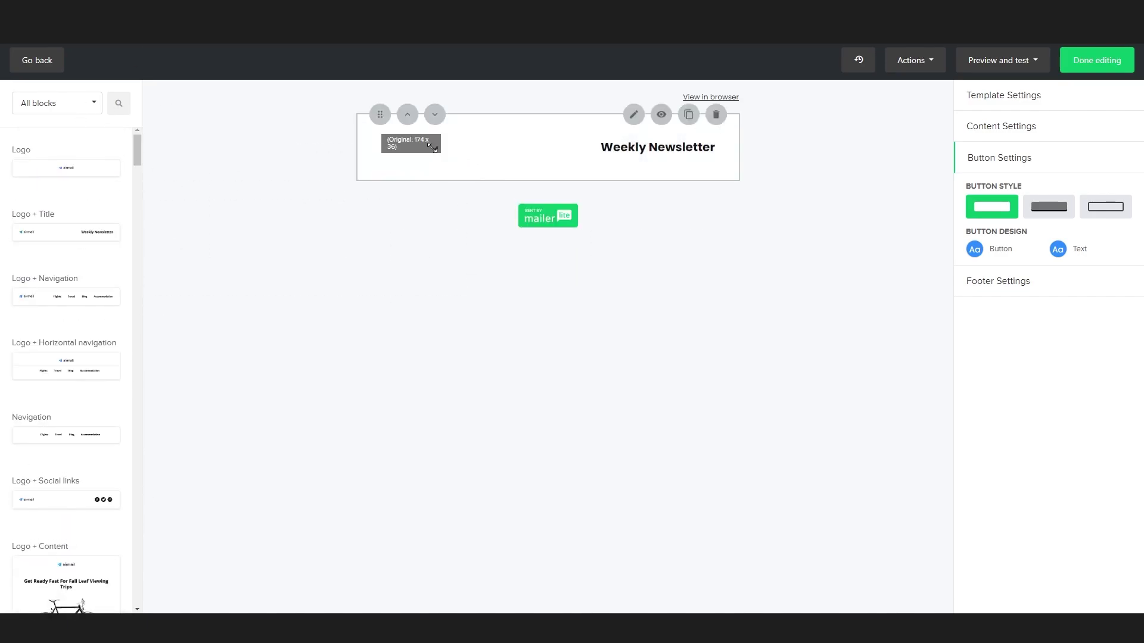
left_click(596, 149)
left_click(956, 201)
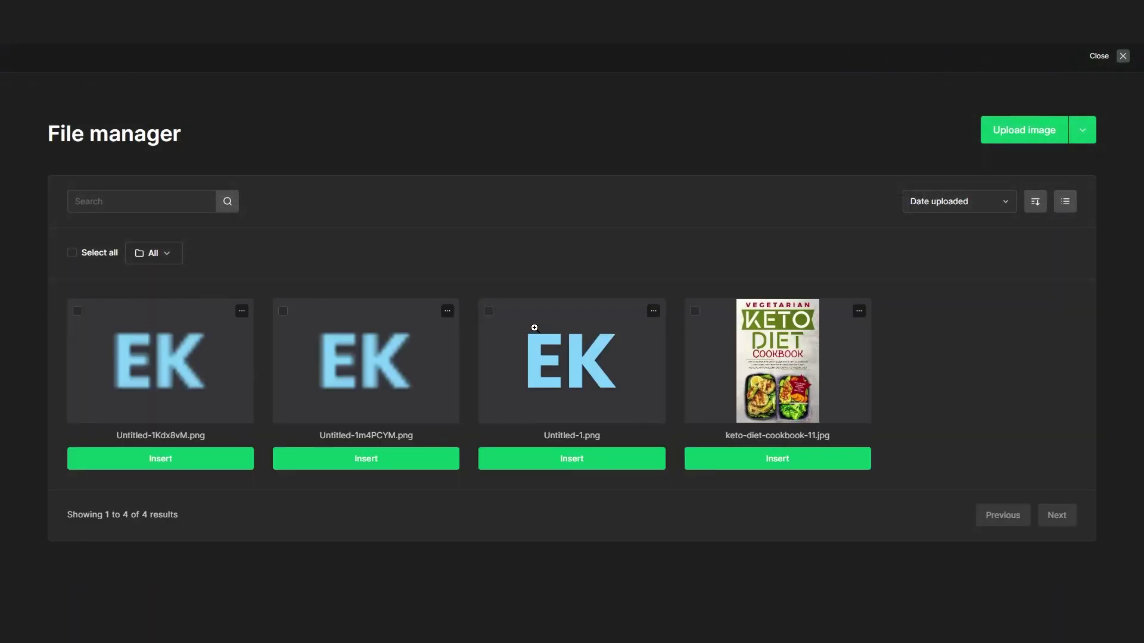
left_click(534, 327)
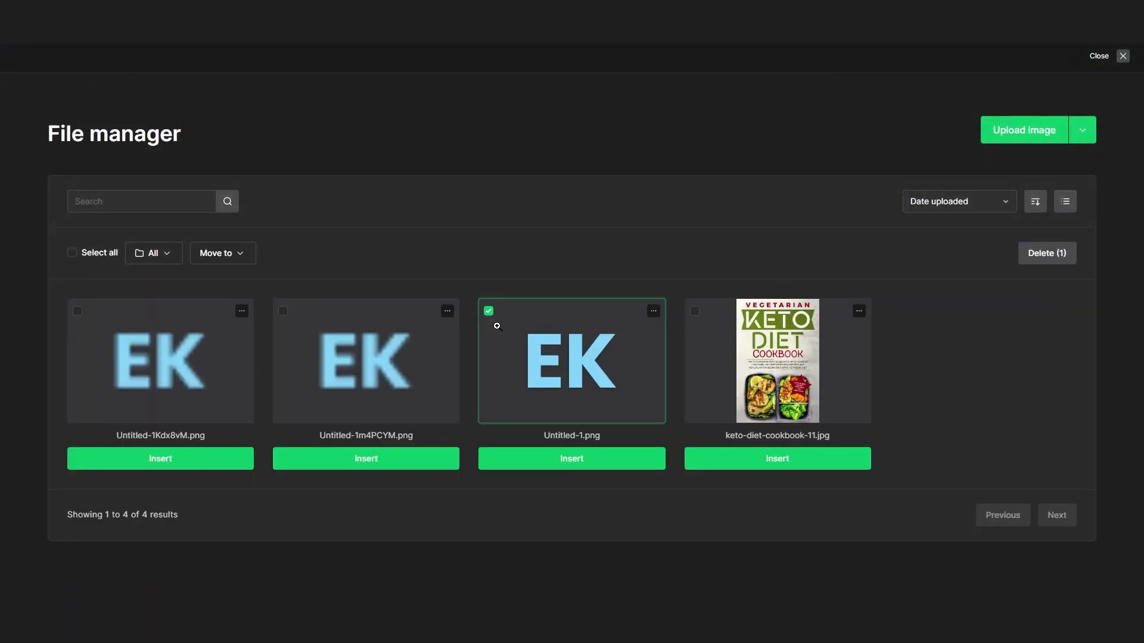
left_click(606, 462)
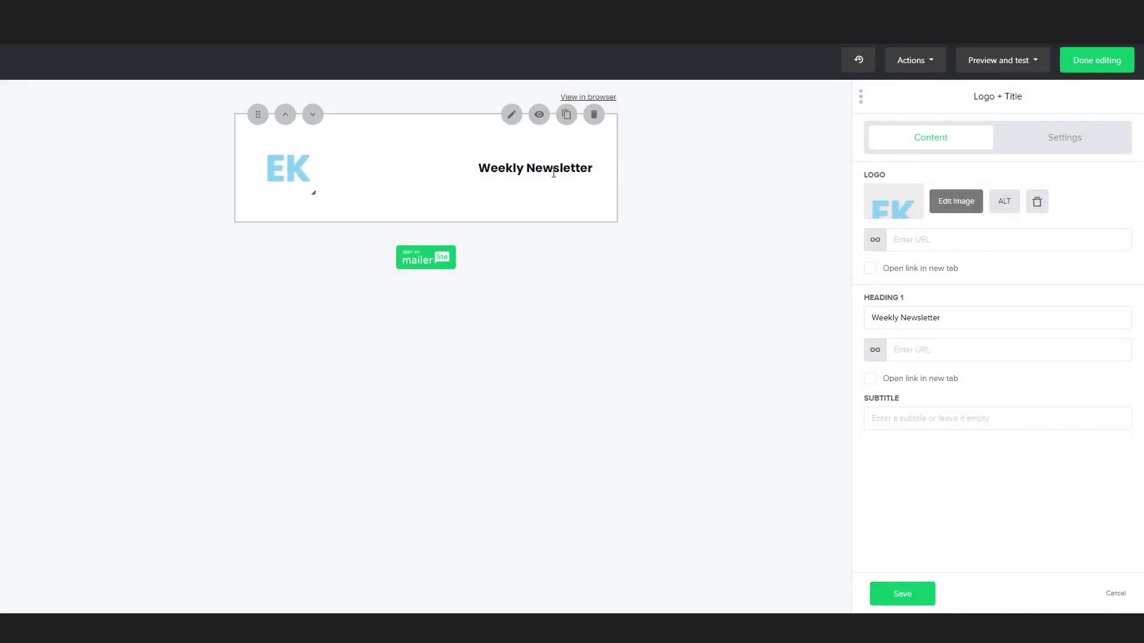
- Change the block's Heading 1 to "Thank you for Subscribing!"
left_click_drag(1065, 321, 753, 329)
left_click_drag(941, 319, 743, 324)
left_click(1062, 327)
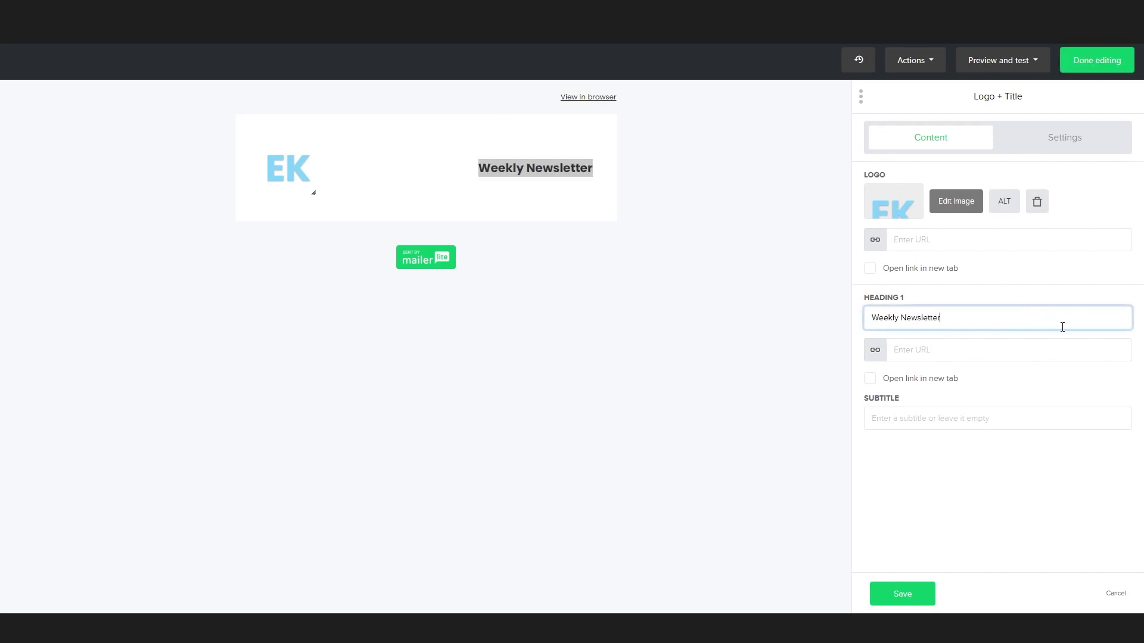
key("ctrl+a")
key("BackSpace")
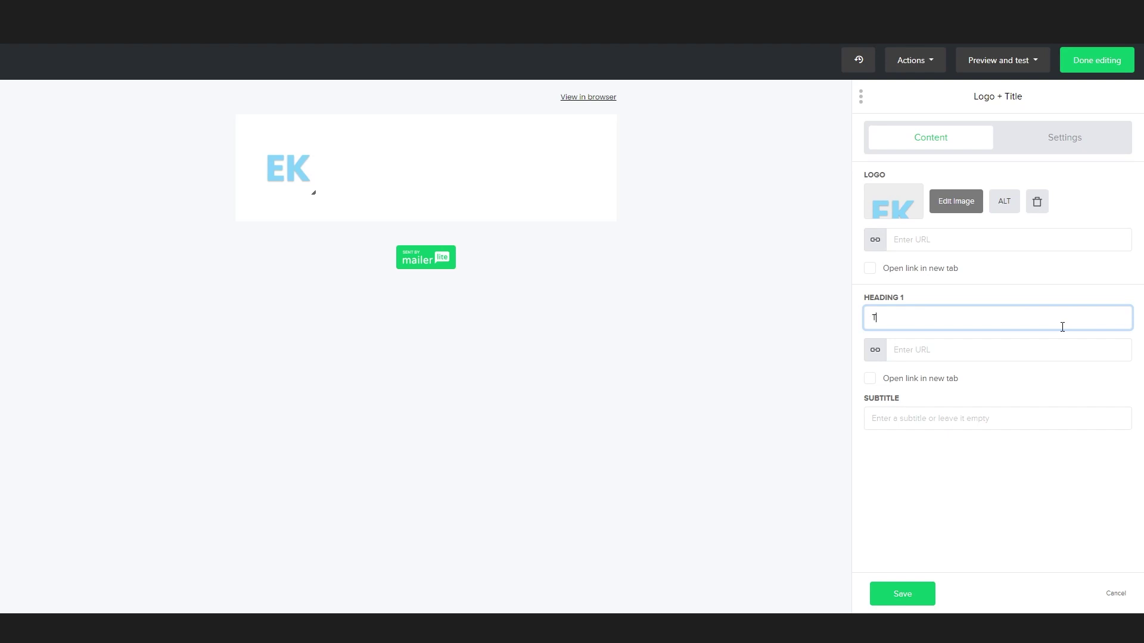
type("Thank you for")
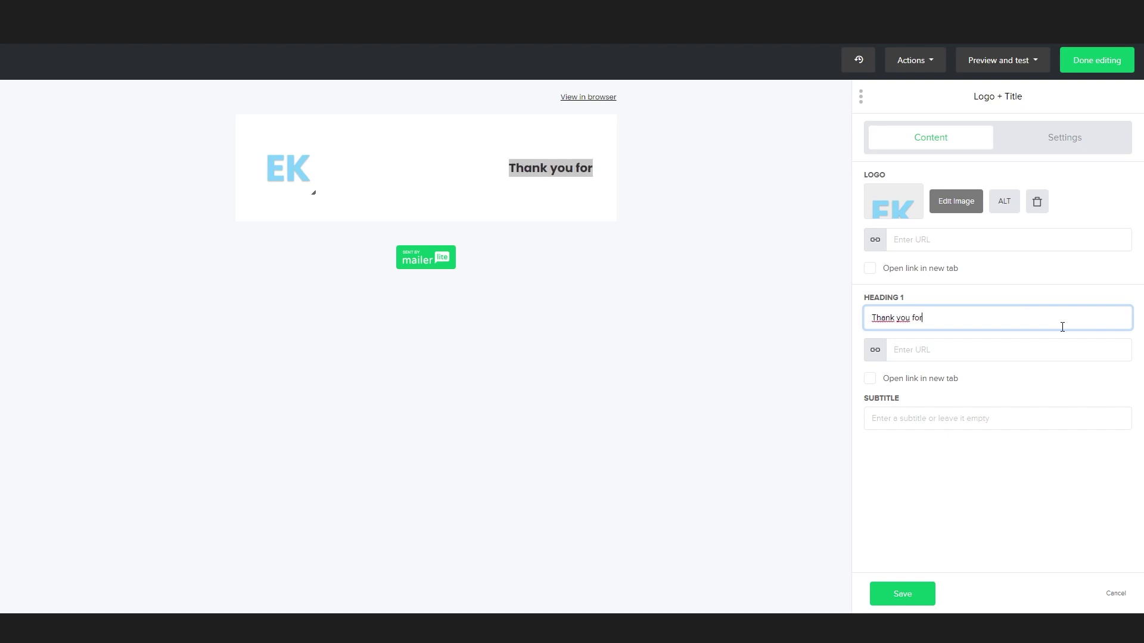
type(" Subscribing")
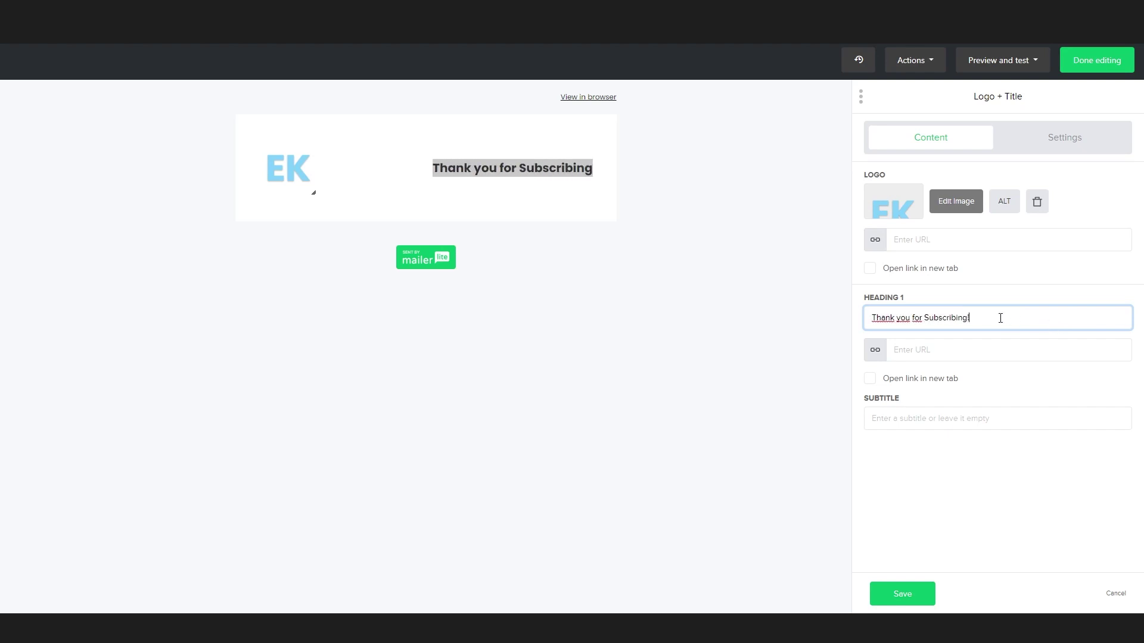
left_click(1028, 360)
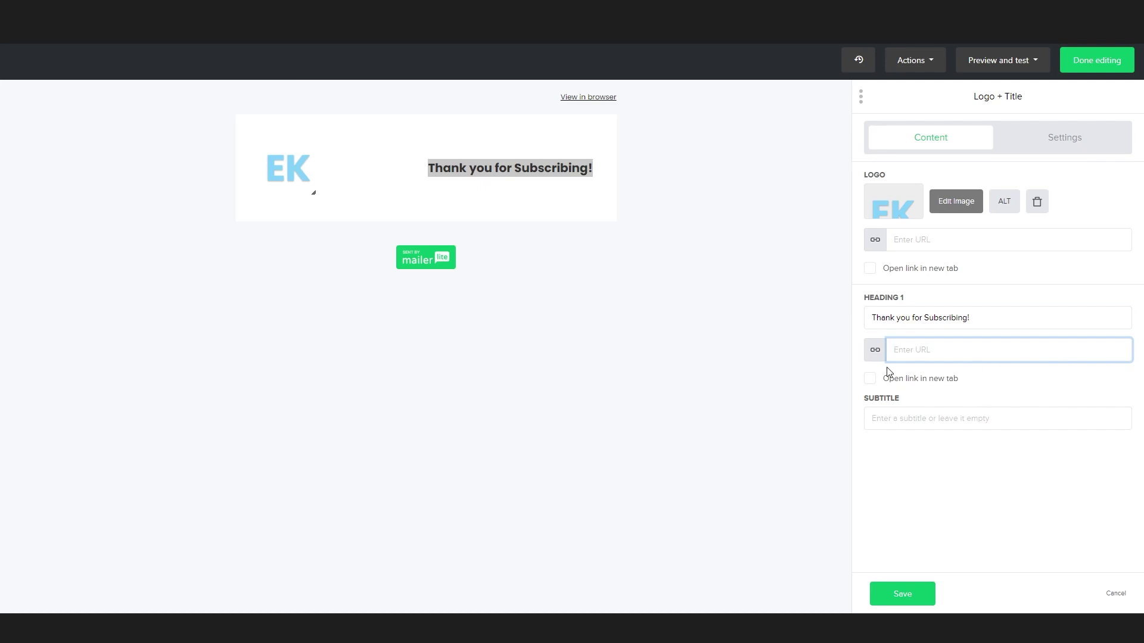
triple_click(534, 178)
left_click(777, 193)
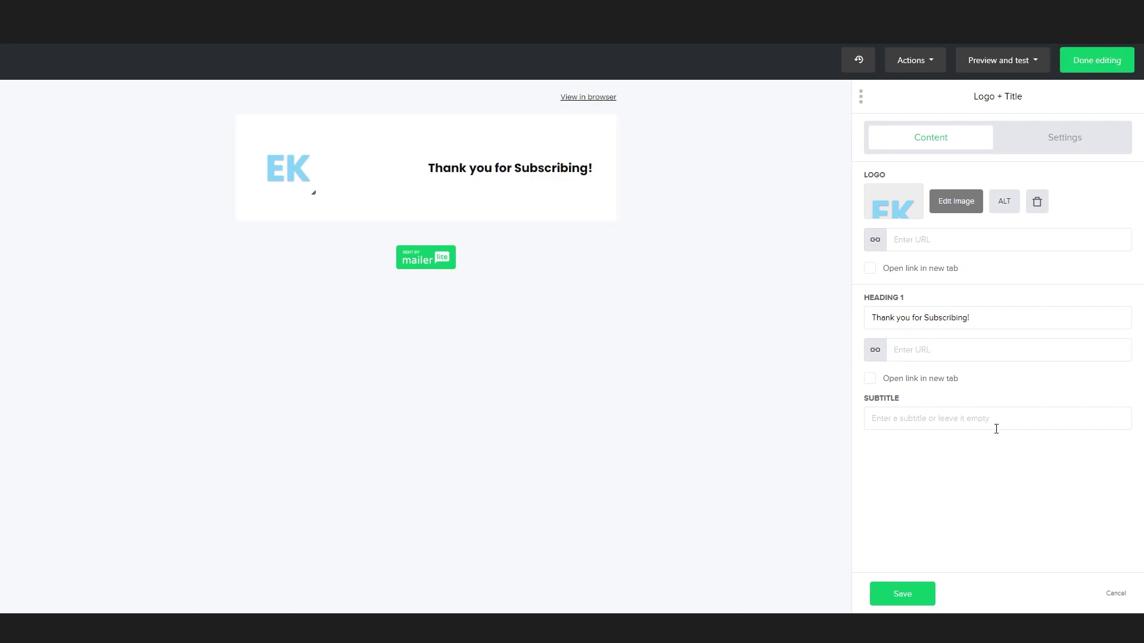
- Try "wf" as the block's subtitle and clear it again
left_click(953, 358)
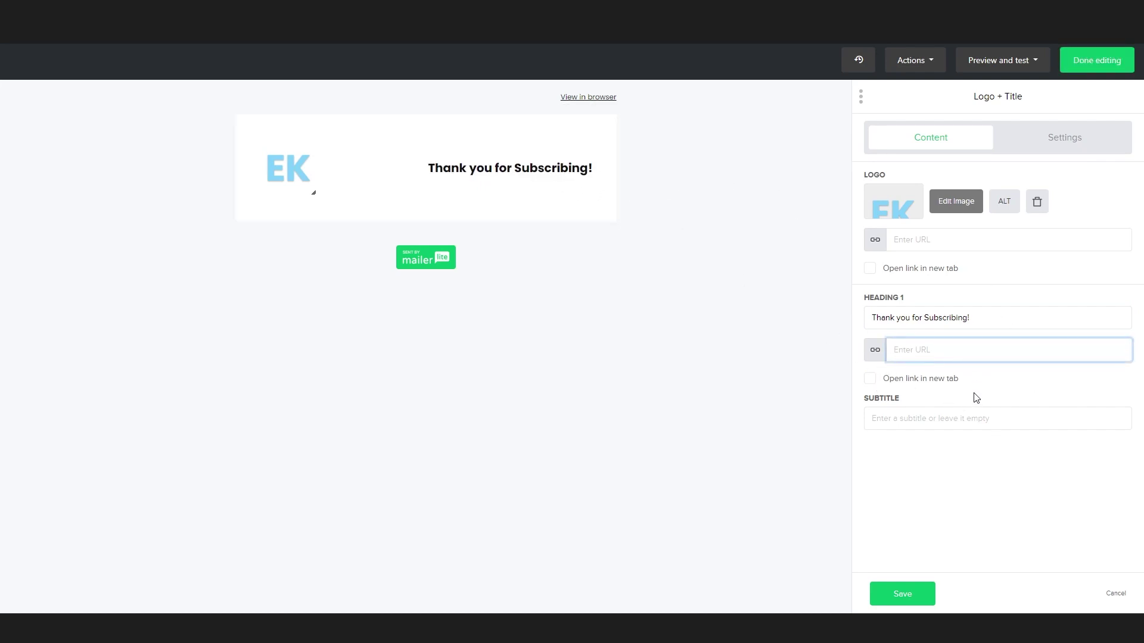
left_click(1027, 414)
type("wf")
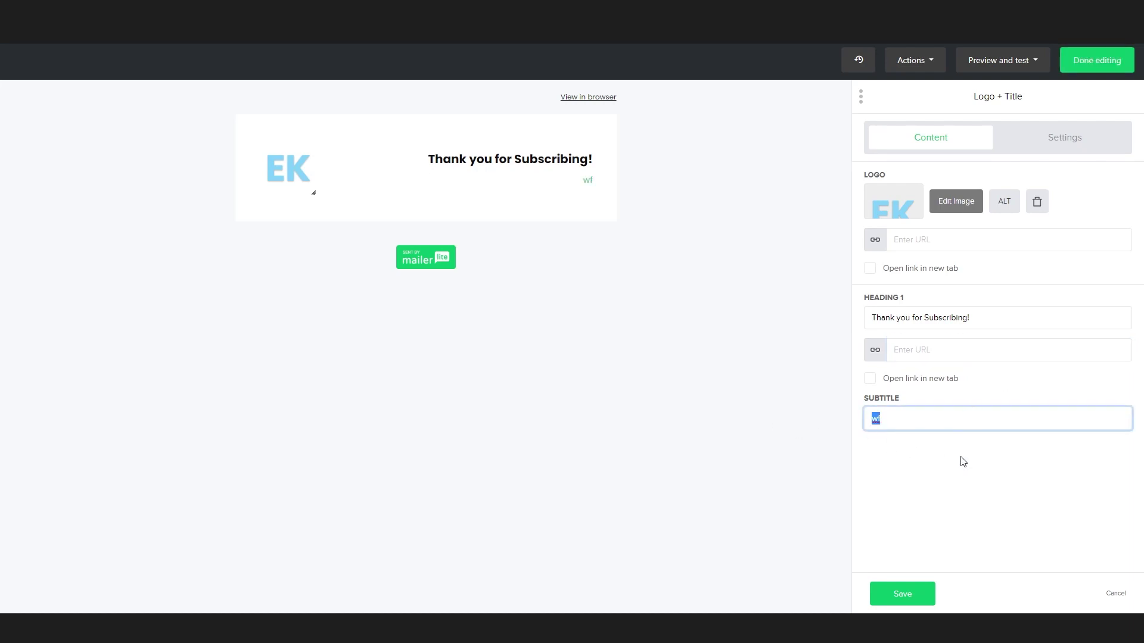
key("BackSpace")
left_click_drag(911, 402, 845, 408)
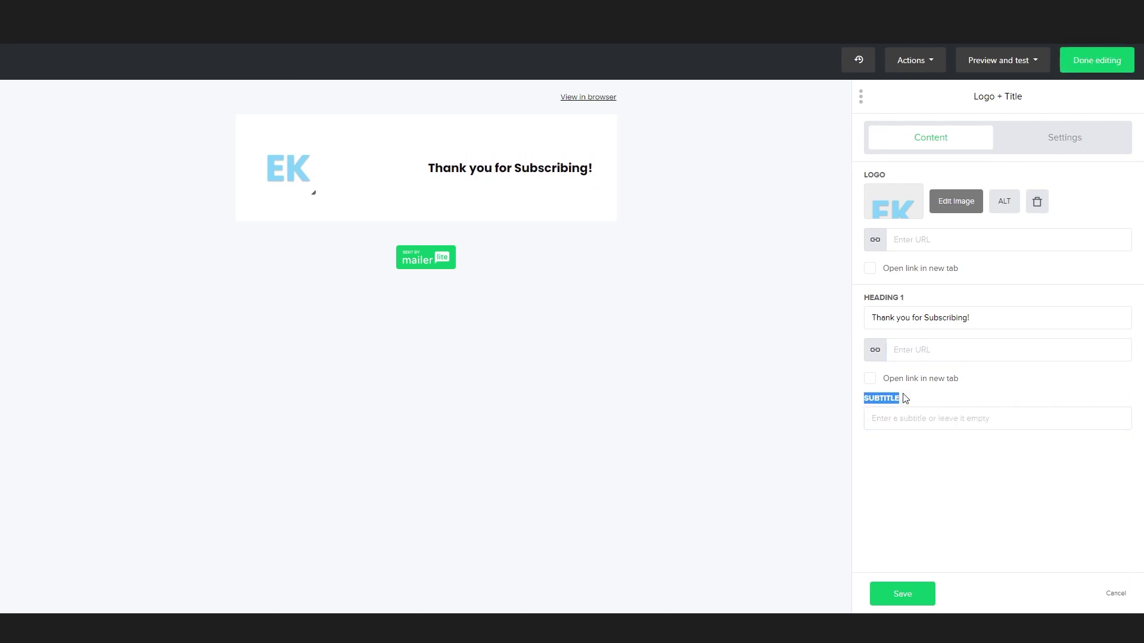
- Set the logo alignment of the Logo + Title block to Right
left_click(1083, 146)
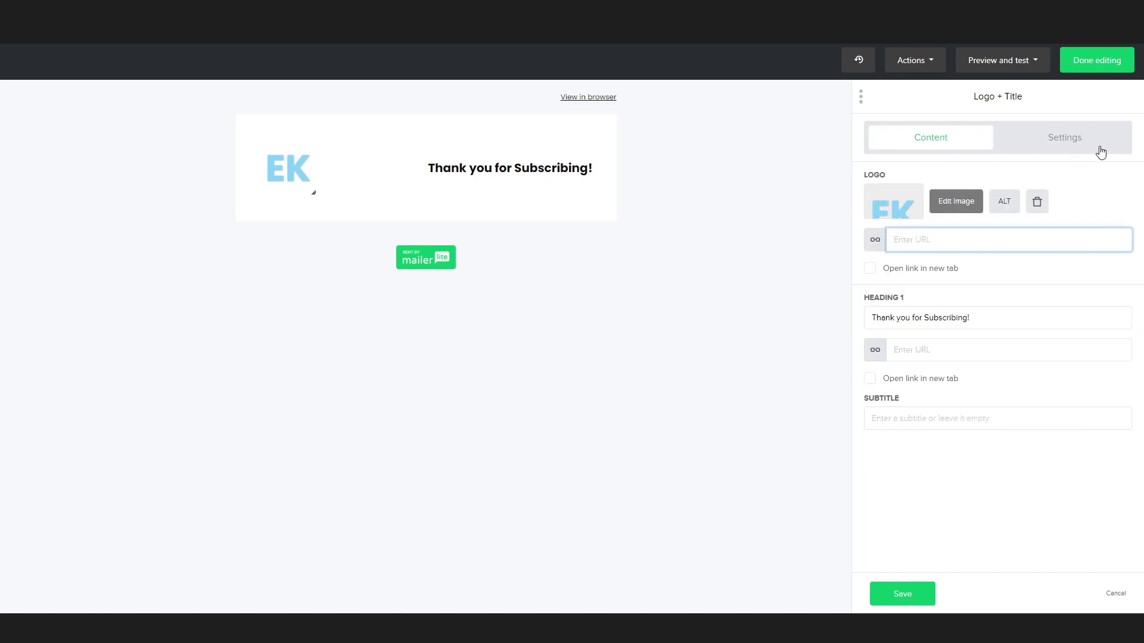
left_click(1072, 142)
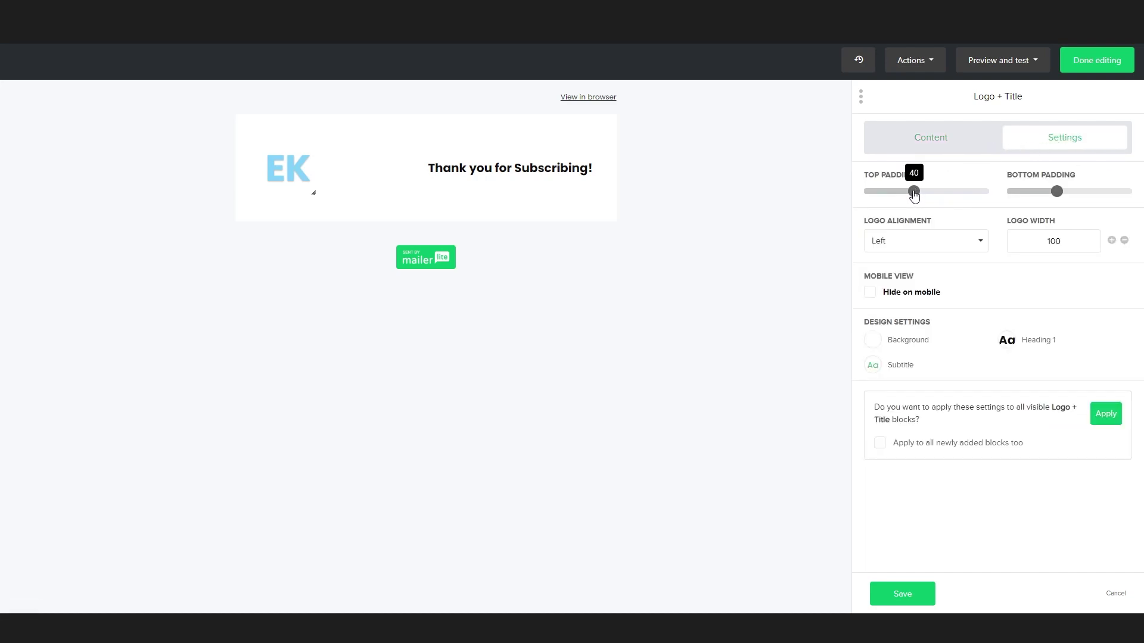
mouse_move(914, 194)
left_mouse_down()
mouse_move(973, 196)
mouse_move(913, 203)
left_mouse_up()
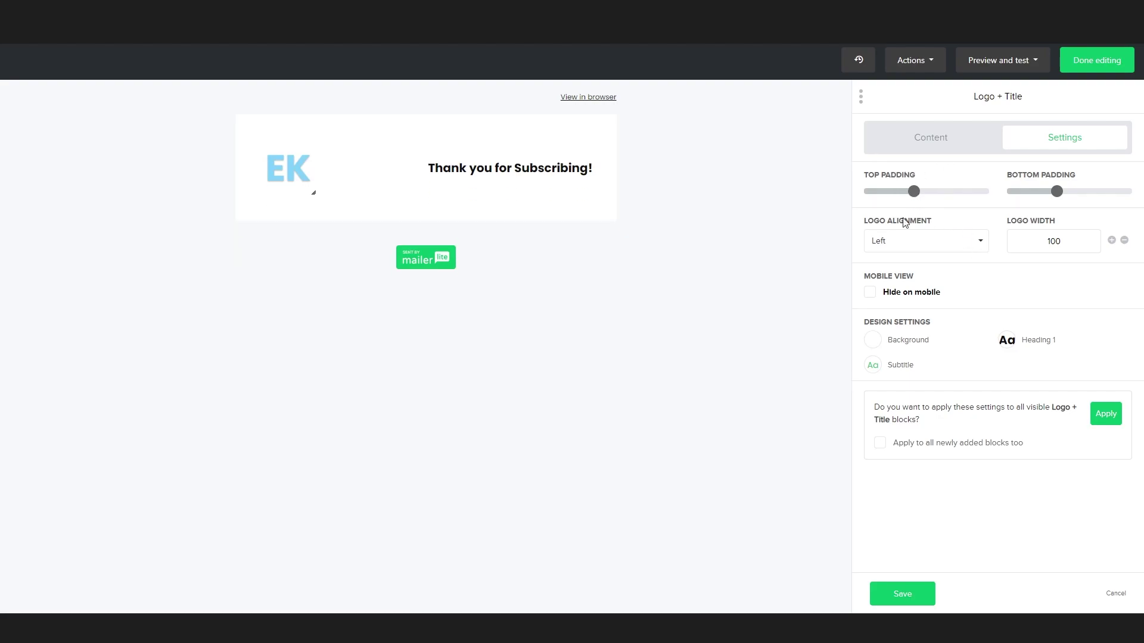
left_click(938, 237)
left_click(913, 285)
left_click(924, 243)
left_click(929, 302)
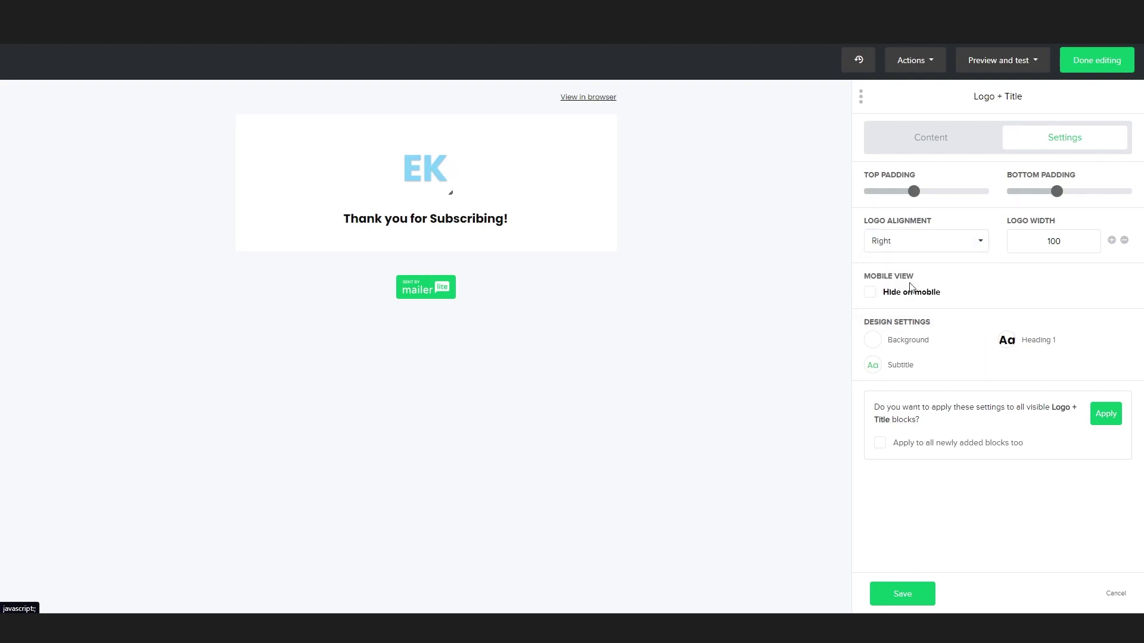
- Set the Logo + Title block's logo alignment to Left and its logo width to 120
left_click(905, 241)
left_click(898, 245)
left_click(897, 244)
left_click(888, 265)
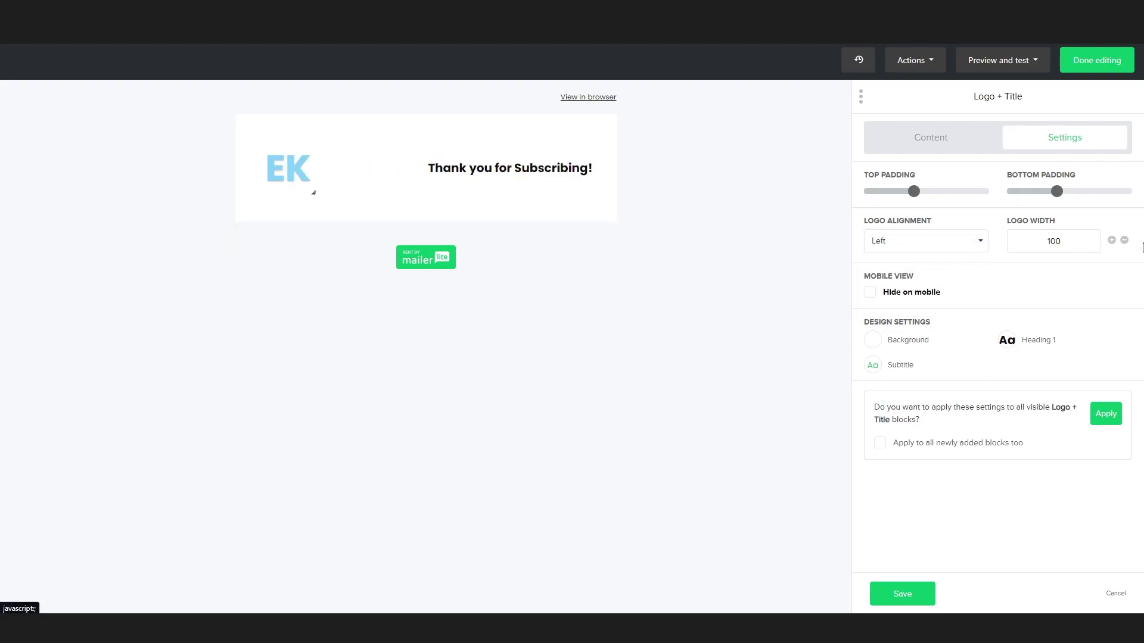
left_click(1111, 240)
left_click(1111, 240)
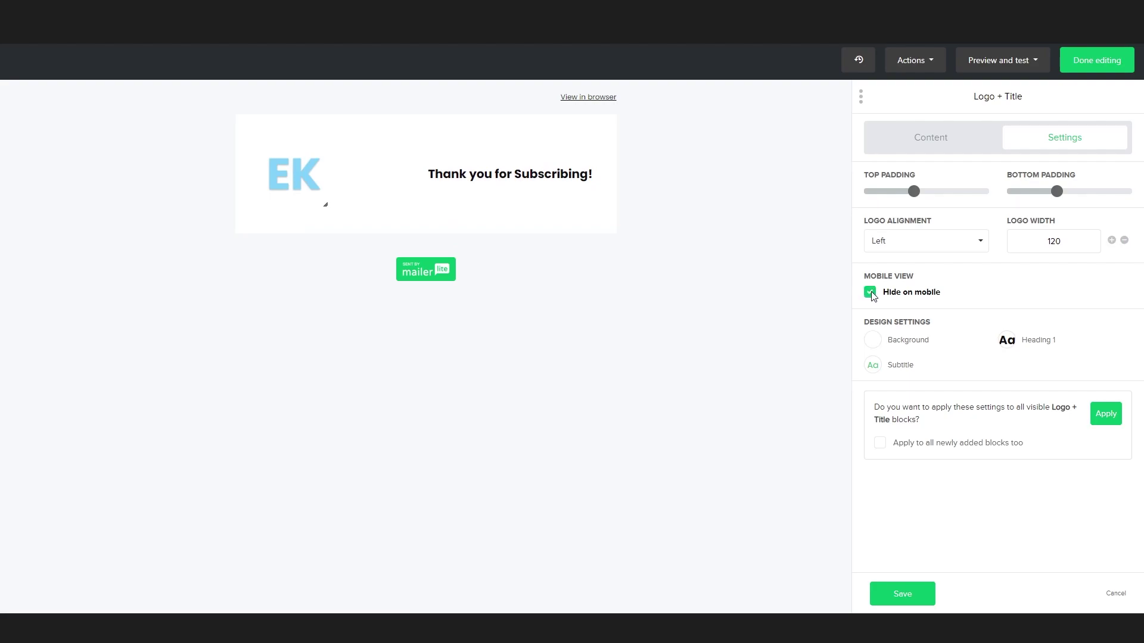
- Review the Heading 1 and Background design settings of the Logo + Title block, and save the block
left_click_drag(862, 326, 1014, 334)
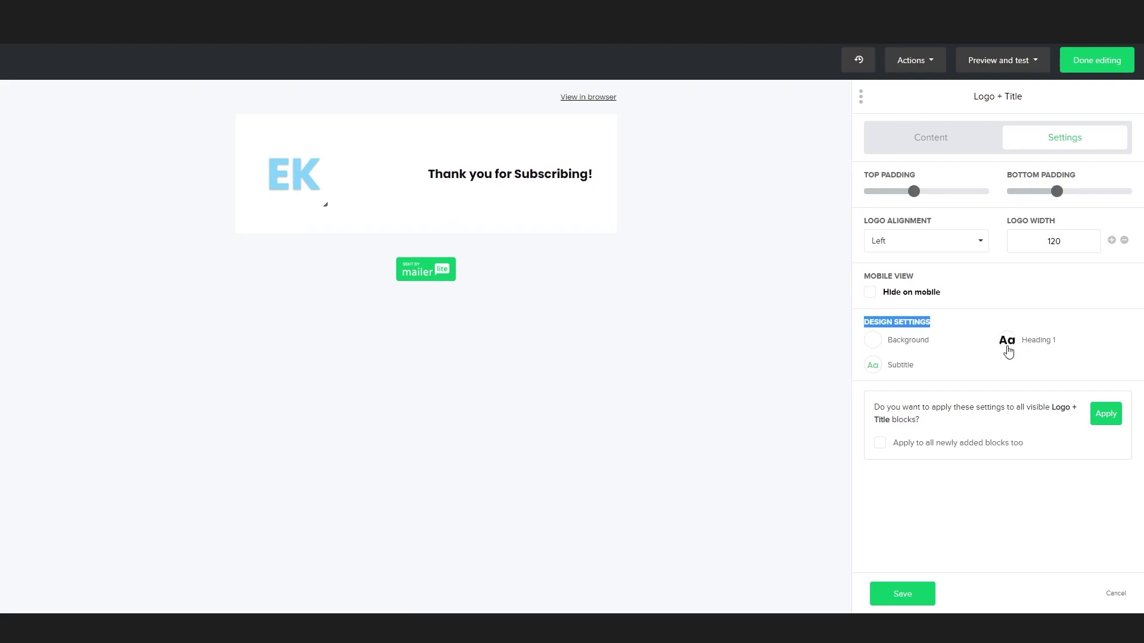
left_click(1006, 349)
left_click(1014, 382)
left_click(881, 349)
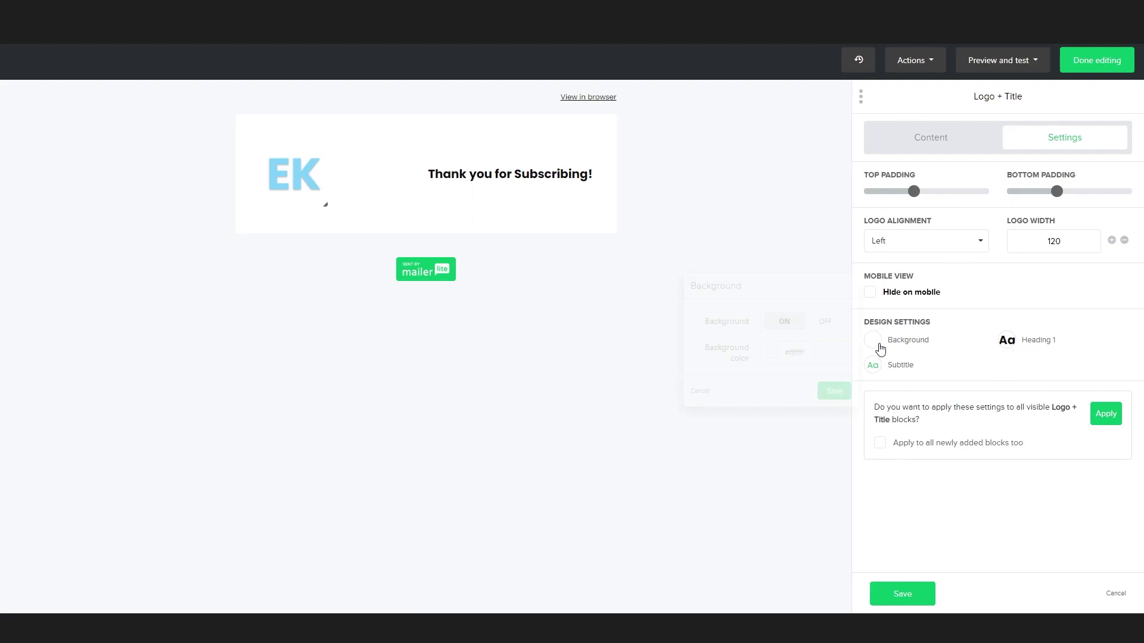
left_click(986, 328)
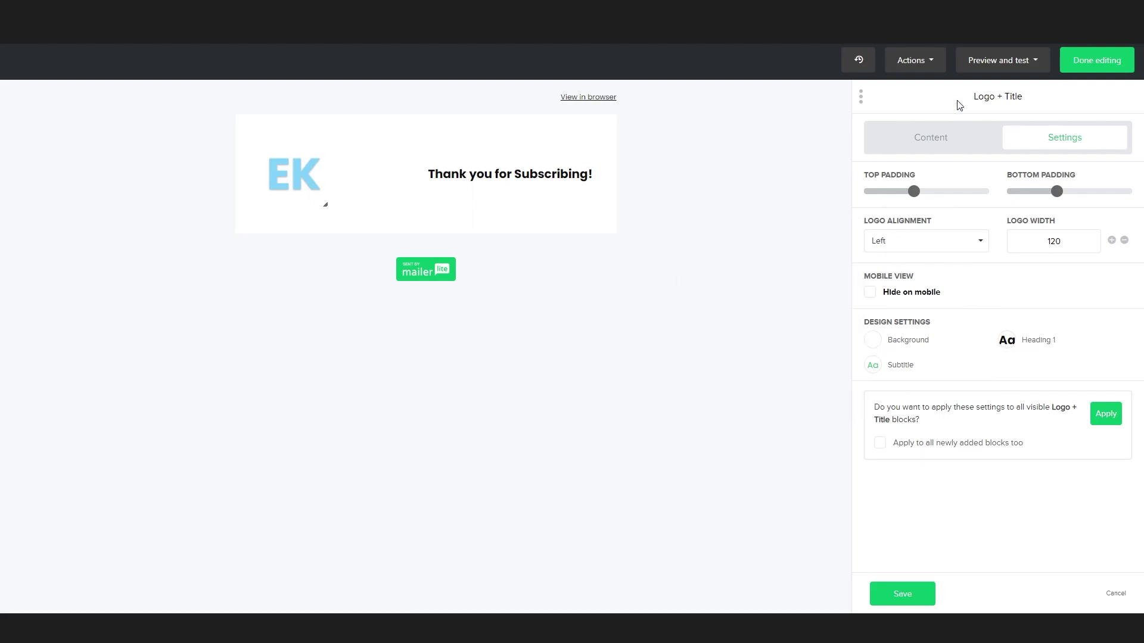
left_click(897, 586)
- Add an Article with image background block from the Content category below the Logo + Title block
left_click_drag(135, 137, 154, 122)
left_click(93, 108)
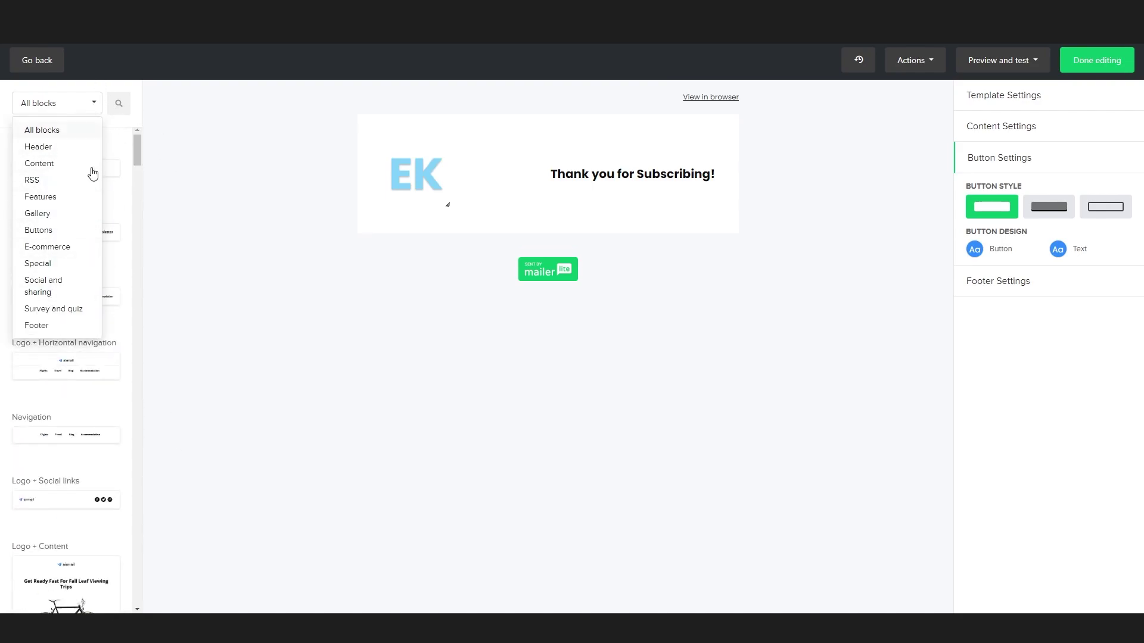
left_click(52, 168)
left_click_drag(141, 165, 150, 298)
scroll(149, 304, "down", 1)
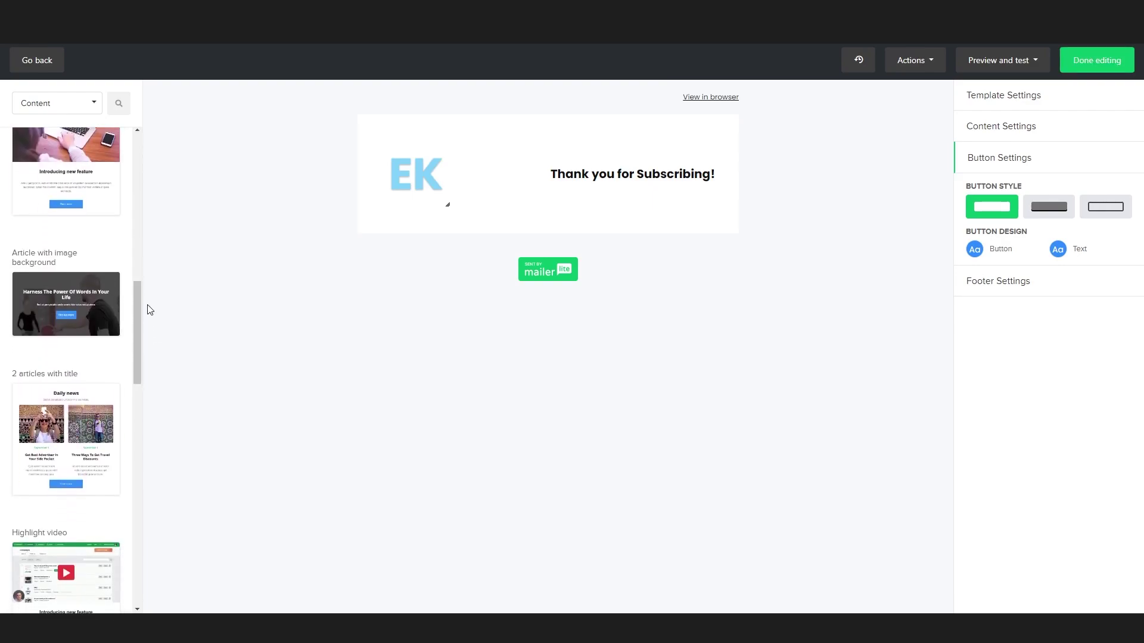
left_click_drag(56, 313, 551, 272)
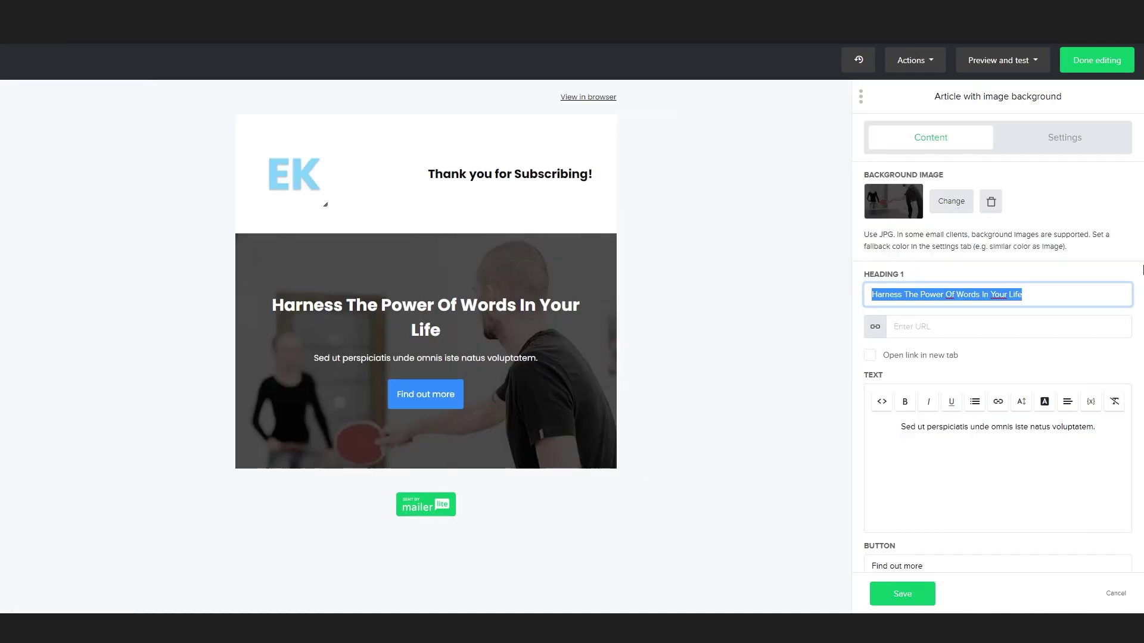
- Set the article block's Heading 1 to "It is an honour to have you on my Newsletter."
type("It ")
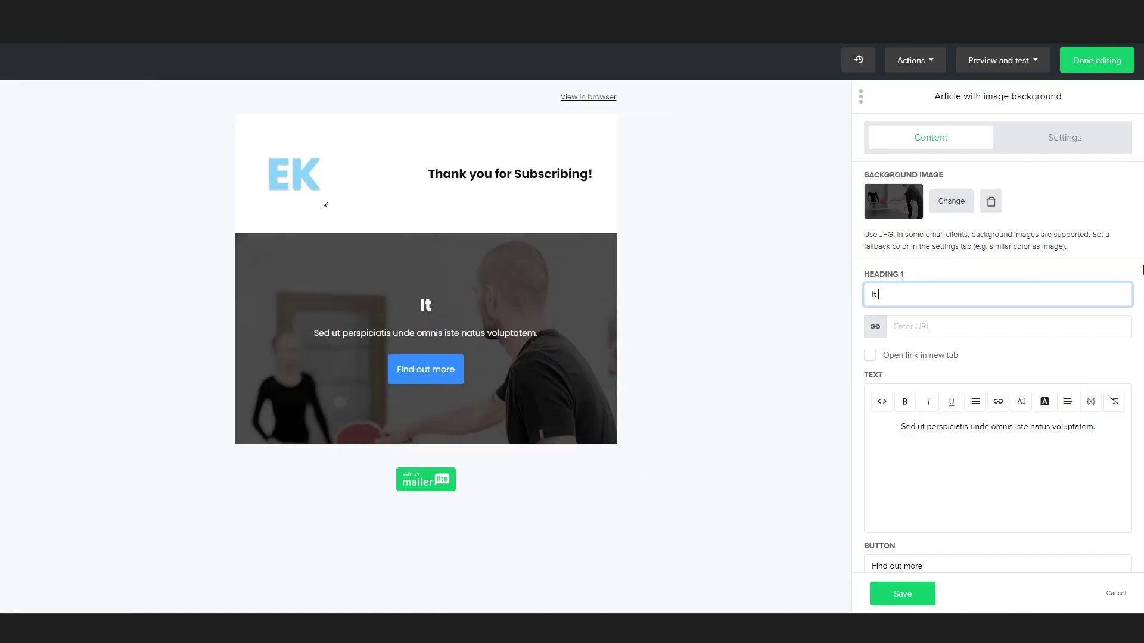
type("is an honour t")
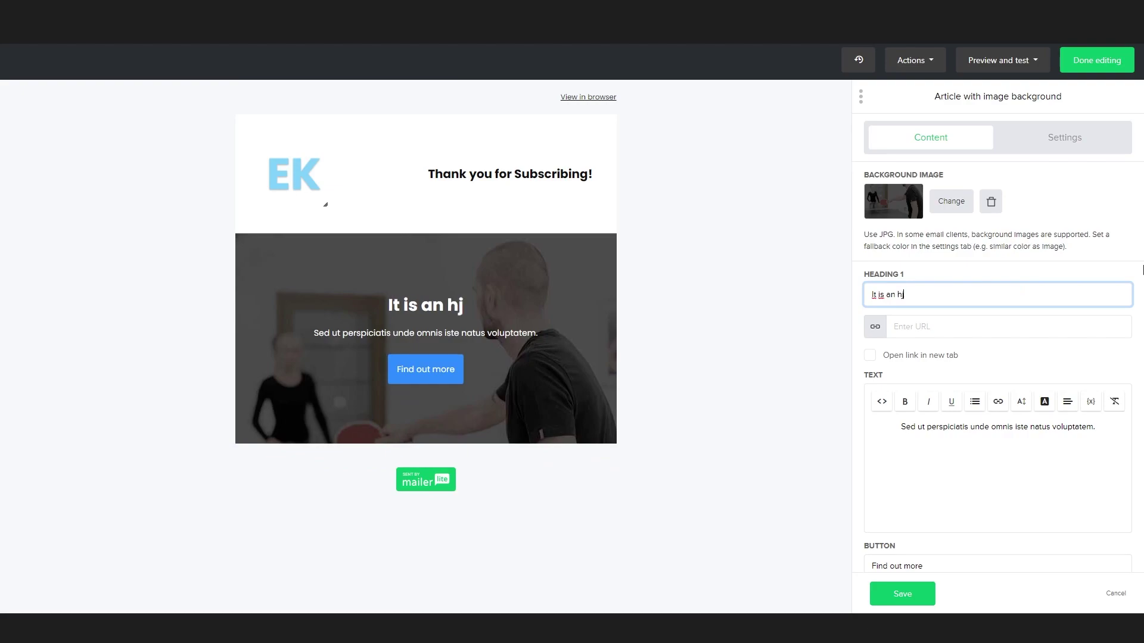
type("onour o")
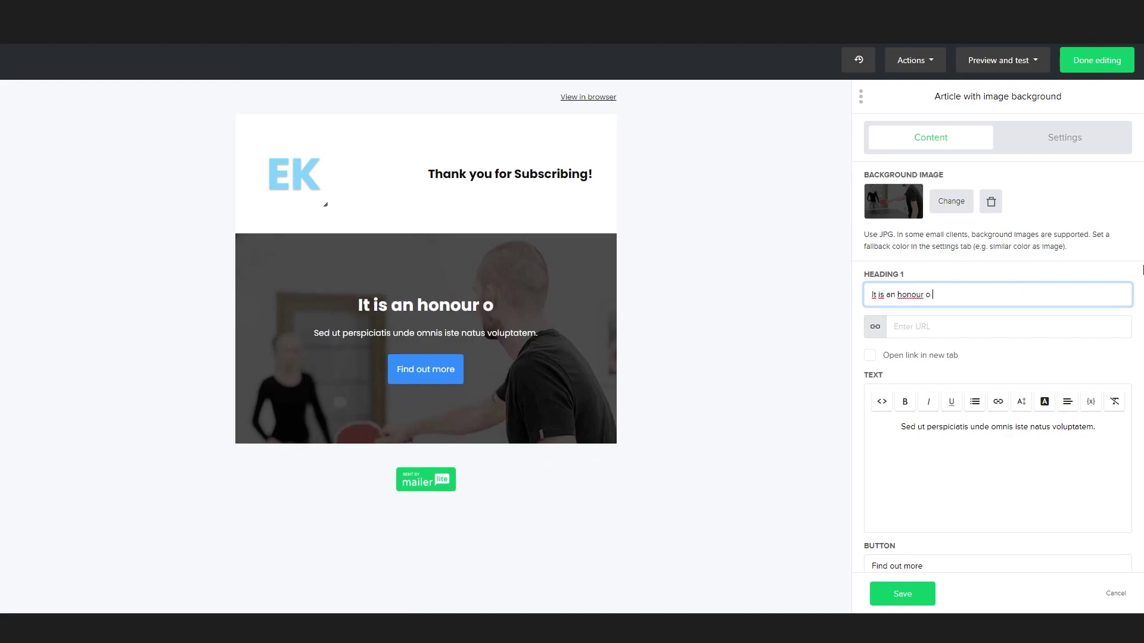
type(" t")
key("BackSpace")
key("BackSpace")
key("BackSpace")
key("BackSpace")
type("to g")
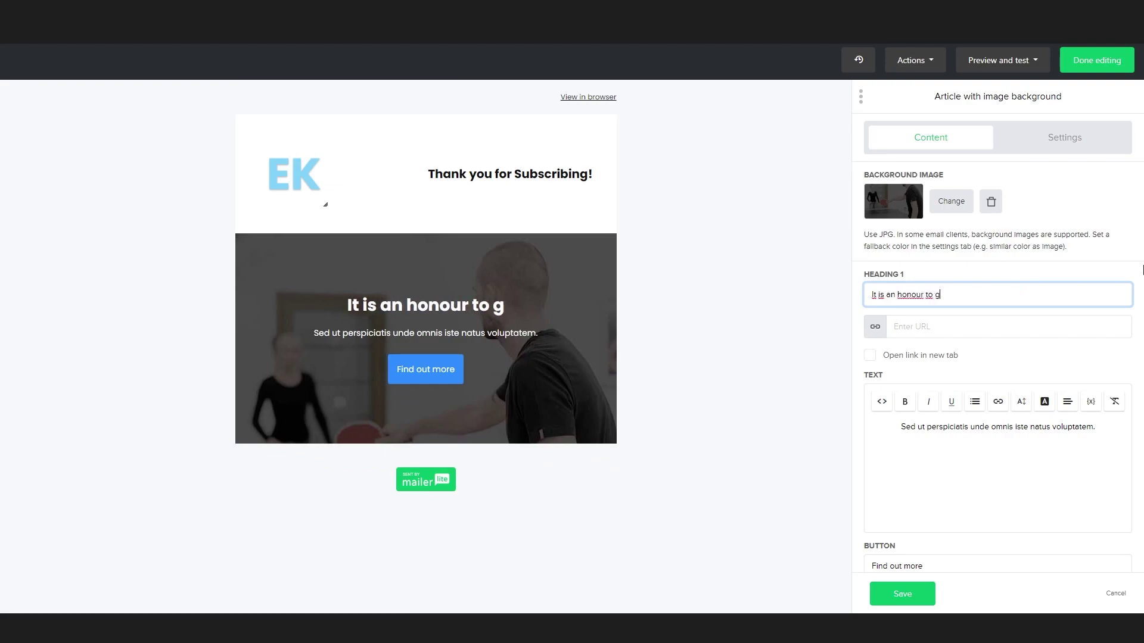
key("BackSpace")
type("havce")
key("BackSpace")
key("BackSpace")
type("e you on my n")
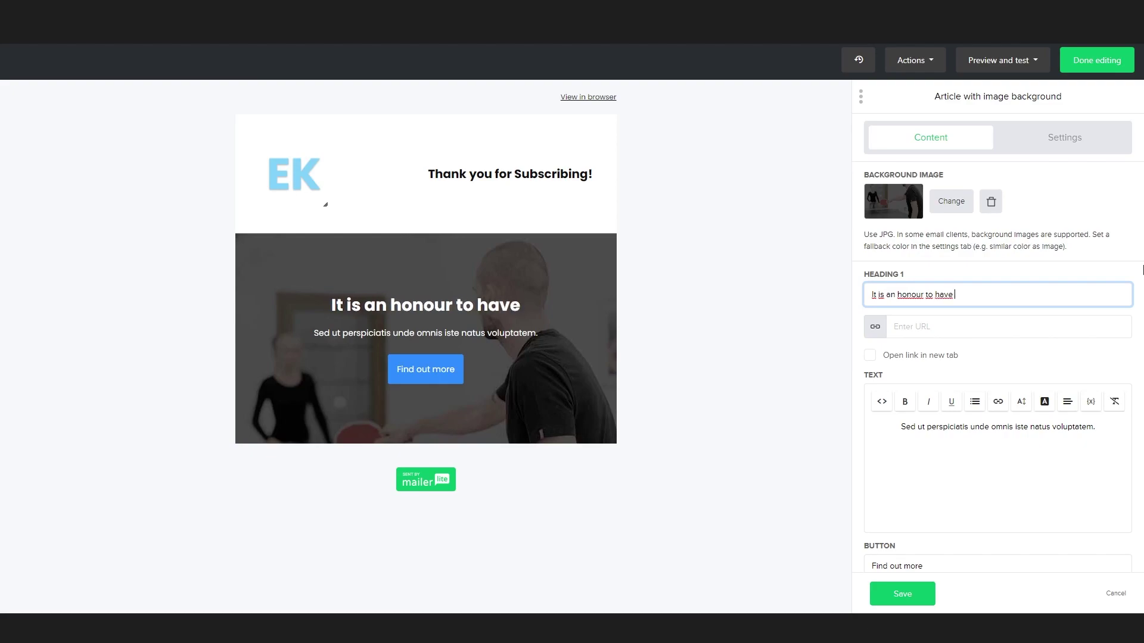
key("BackSpace")
type("newsle")
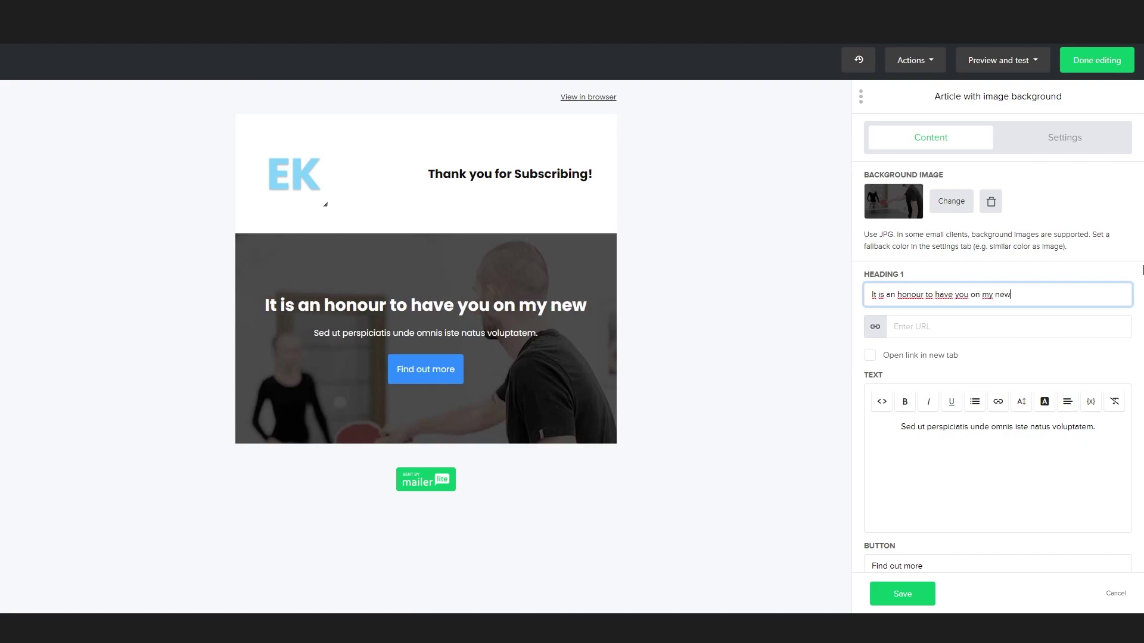
key("BackSpace")
key("BackSpace")
key("BackSpace")
key("BackSpace")
key("BackSpace")
key("BackSpace")
type("New")
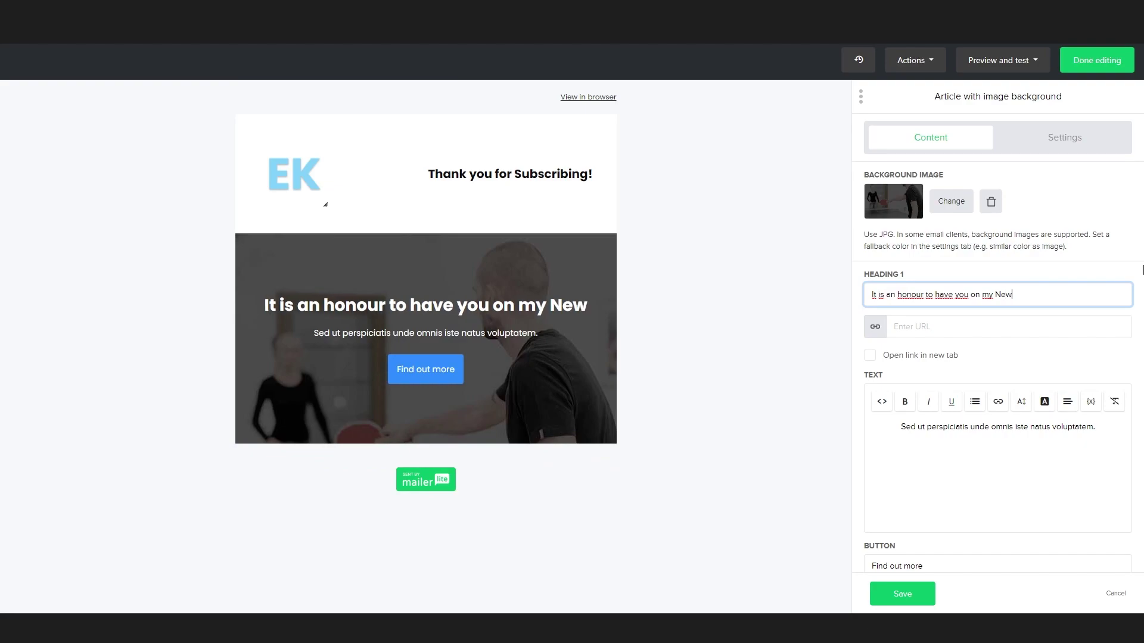
type("sletter.")
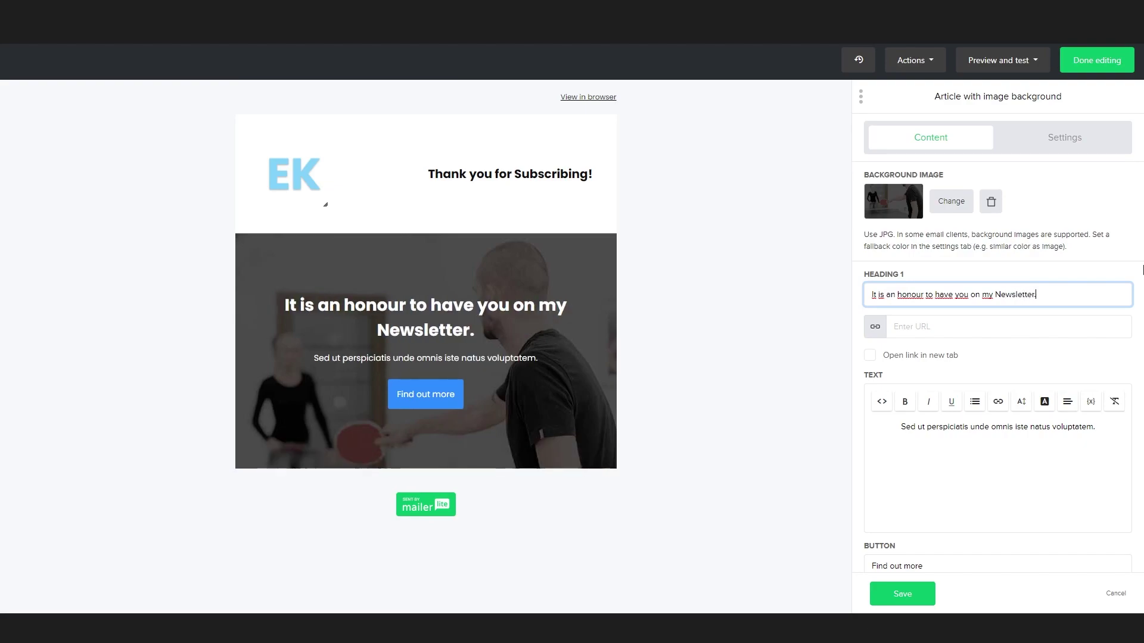
- Remove the "Find out more" button from the article block by clearing its label
triple_click(441, 356)
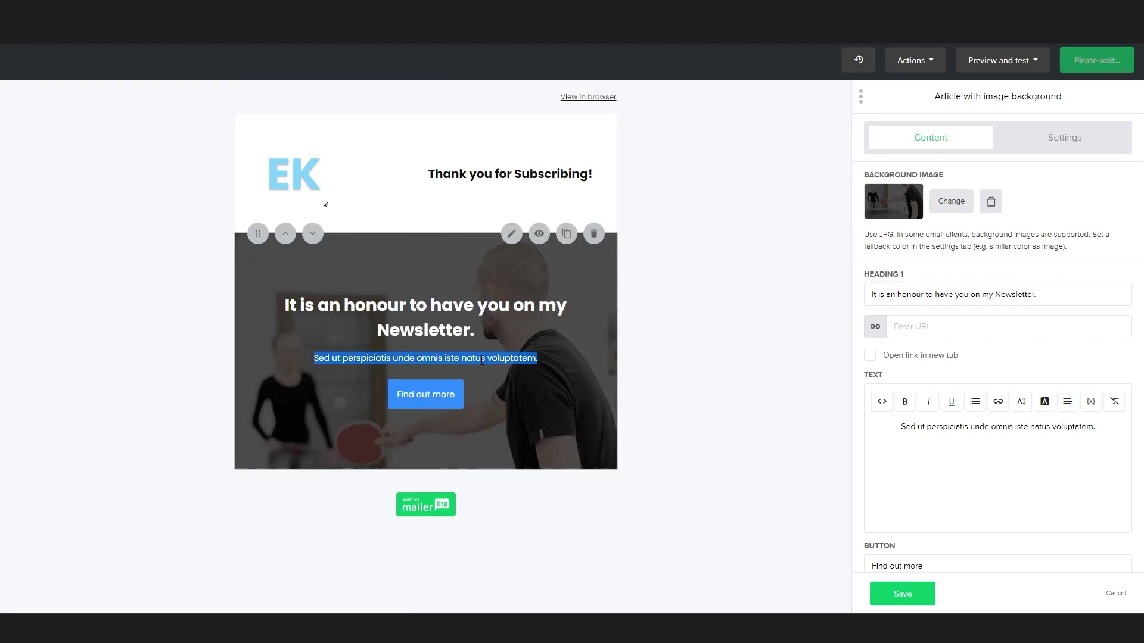
left_click(418, 410)
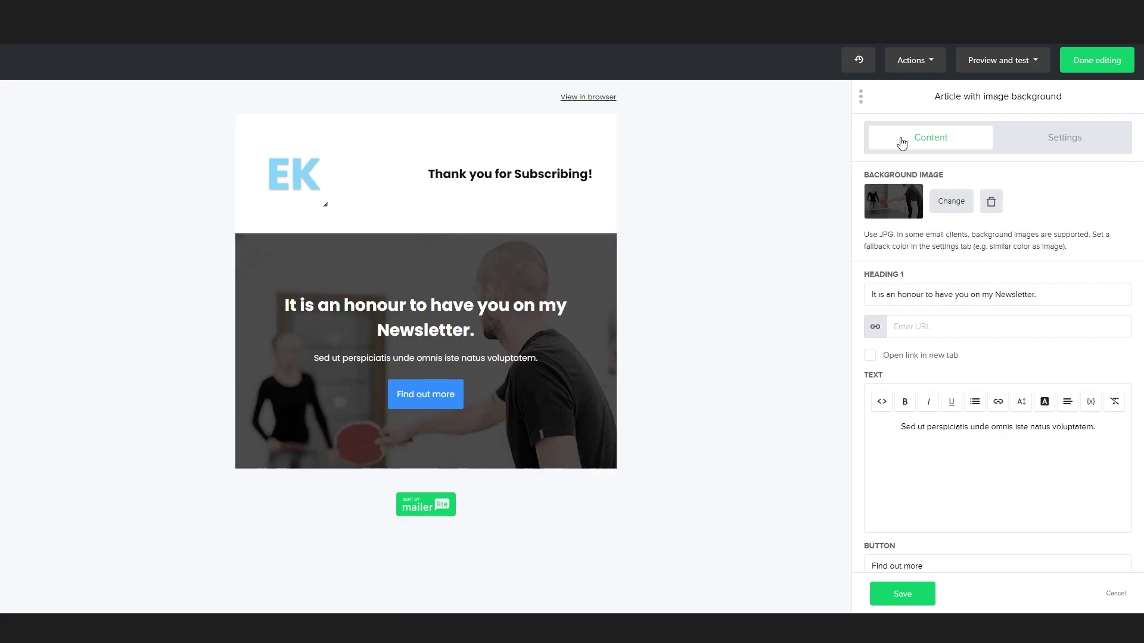
scroll(953, 597, "down", 1)
triple_click(880, 494)
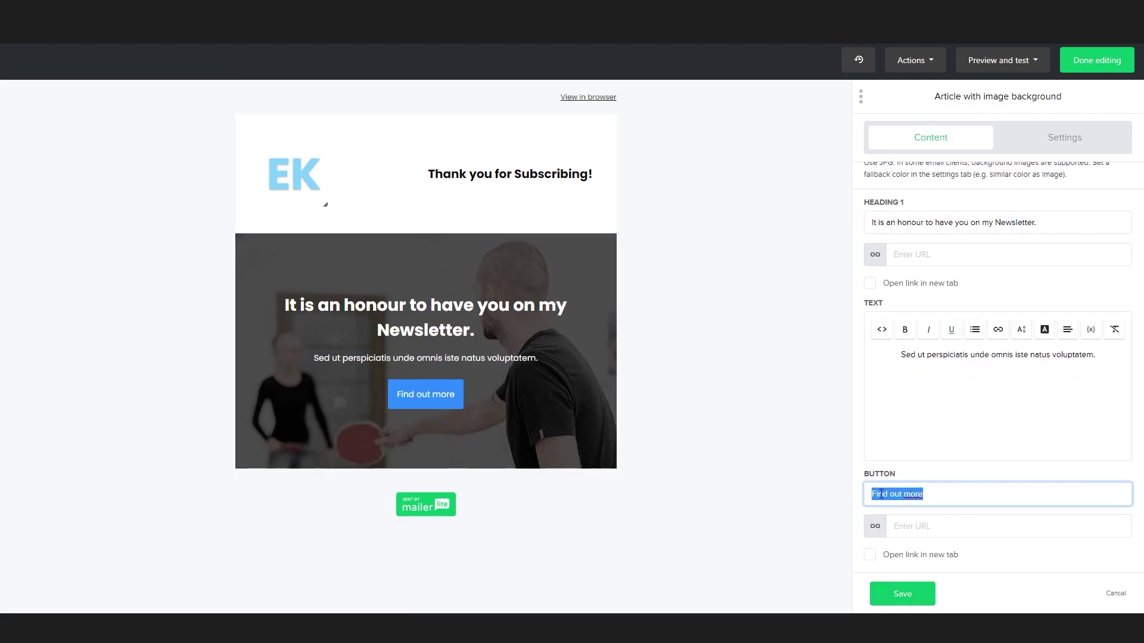
left_click(961, 527)
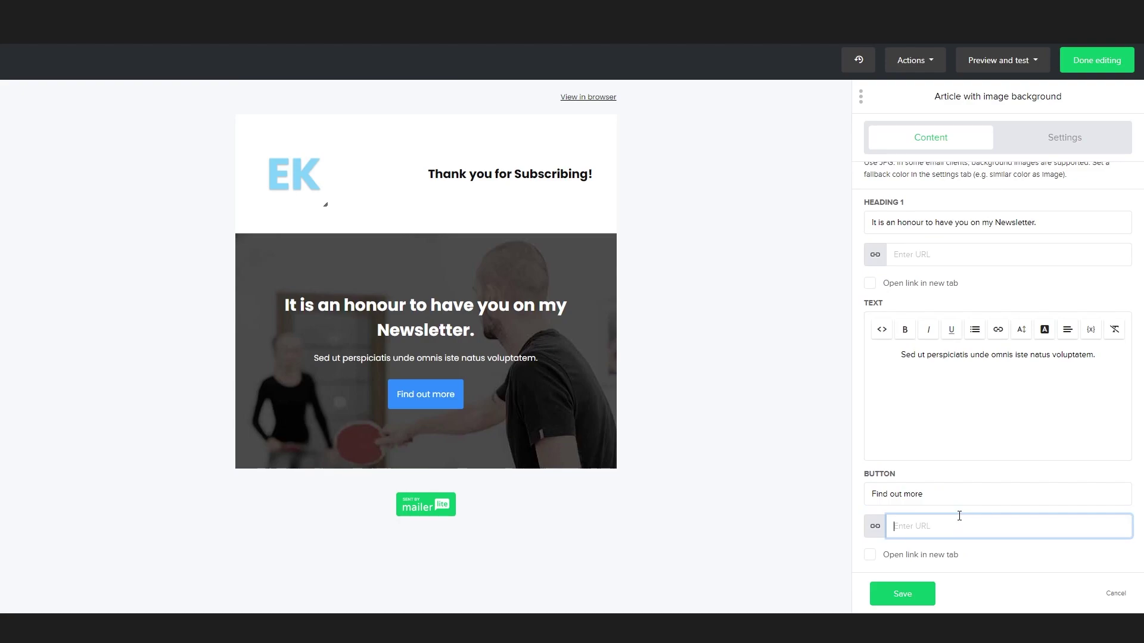
triple_click(900, 494)
key("BackSpace")
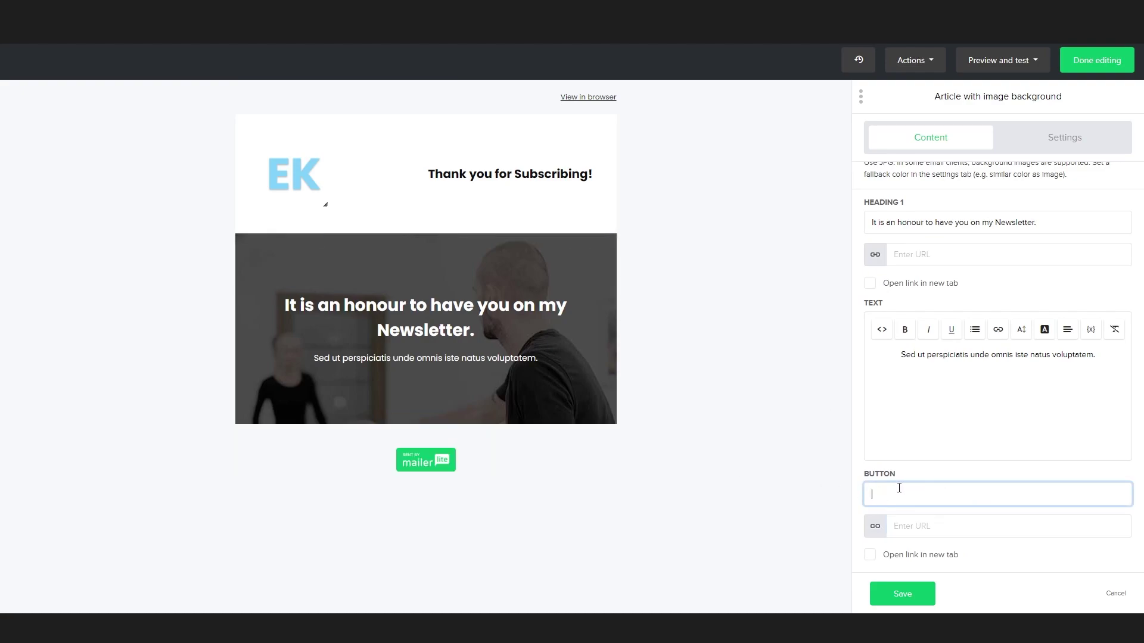
left_click(973, 452)
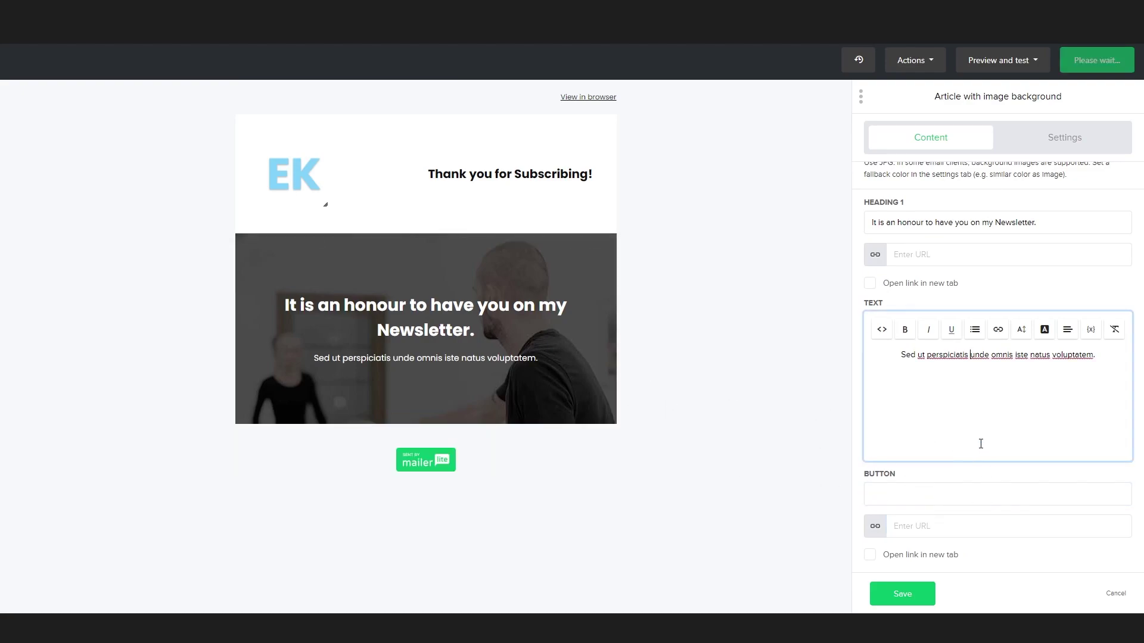
- Replace the article block's background image with the photo of vegetables and a salad bowl, and save the block
scroll(938, 188, "up", 2)
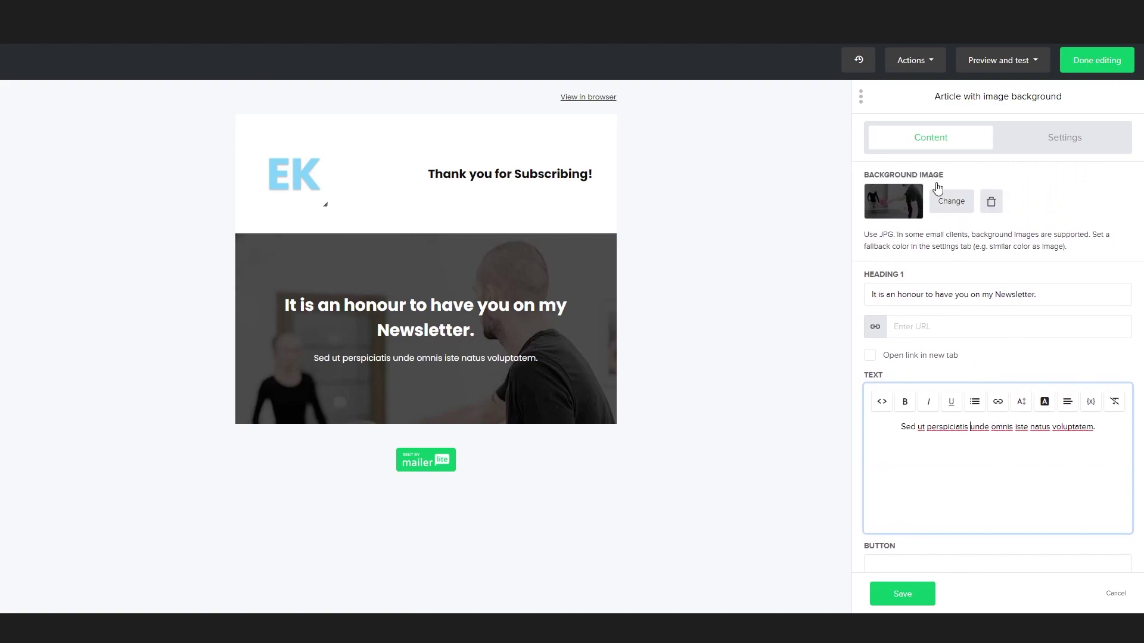
left_click_drag(942, 184, 986, 196)
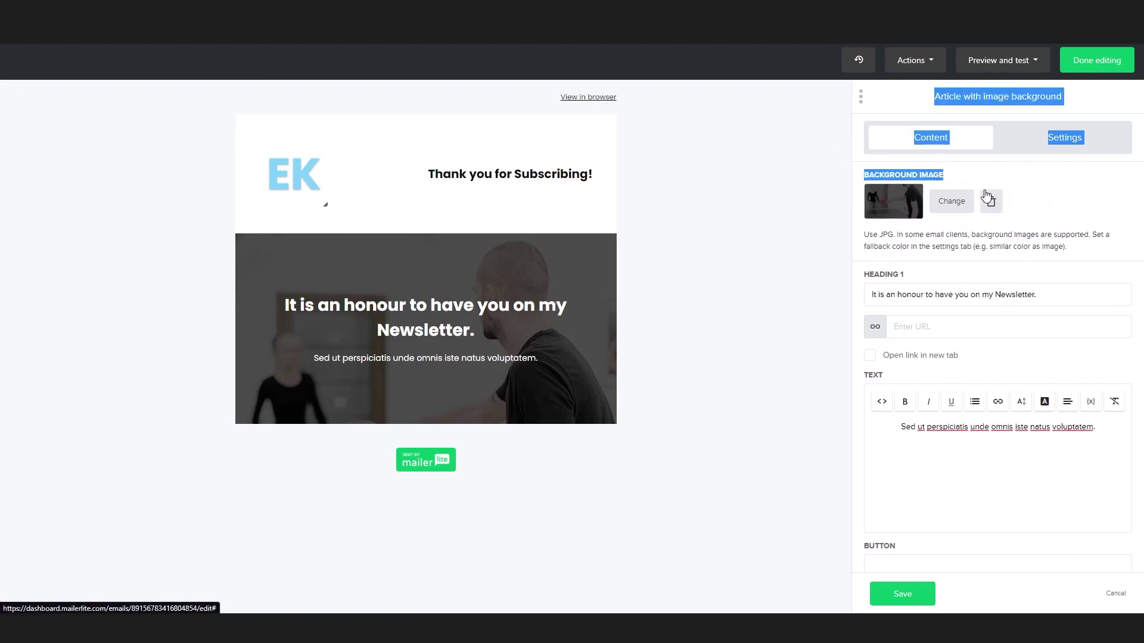
left_click(942, 238)
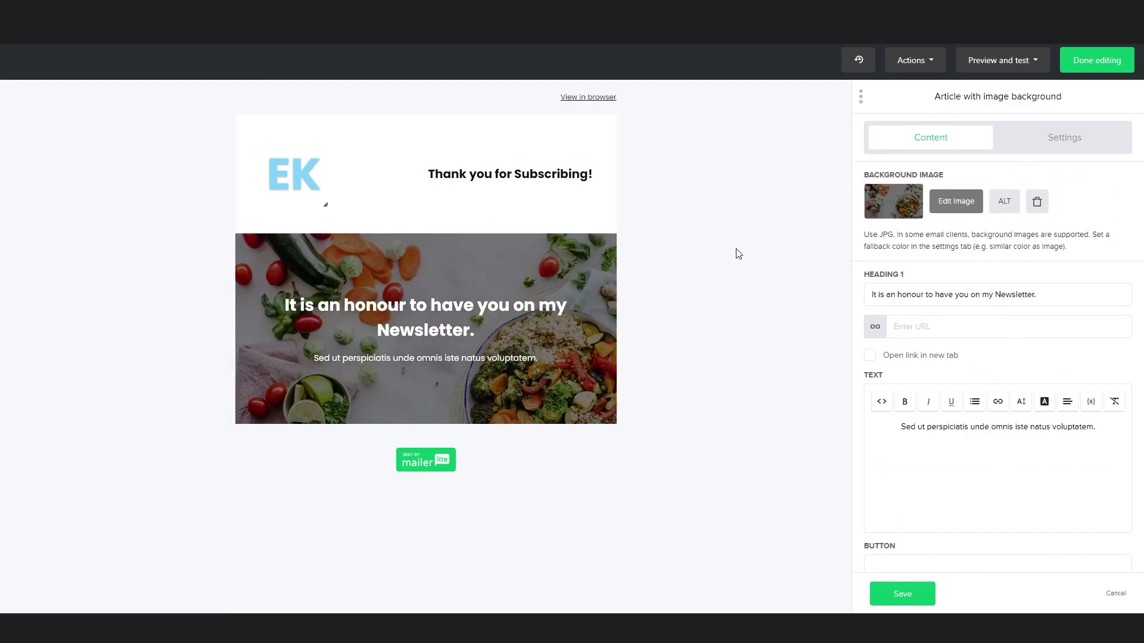
left_click(901, 595)
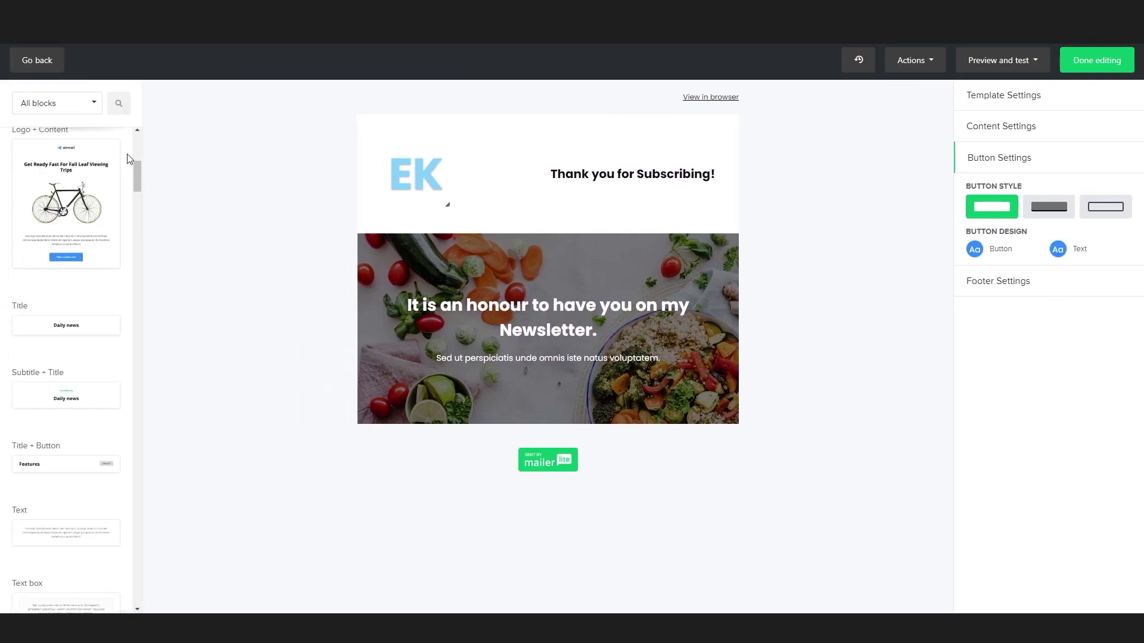
- Add a Highlight 3 features block from the Features category below the article block
left_click(73, 101)
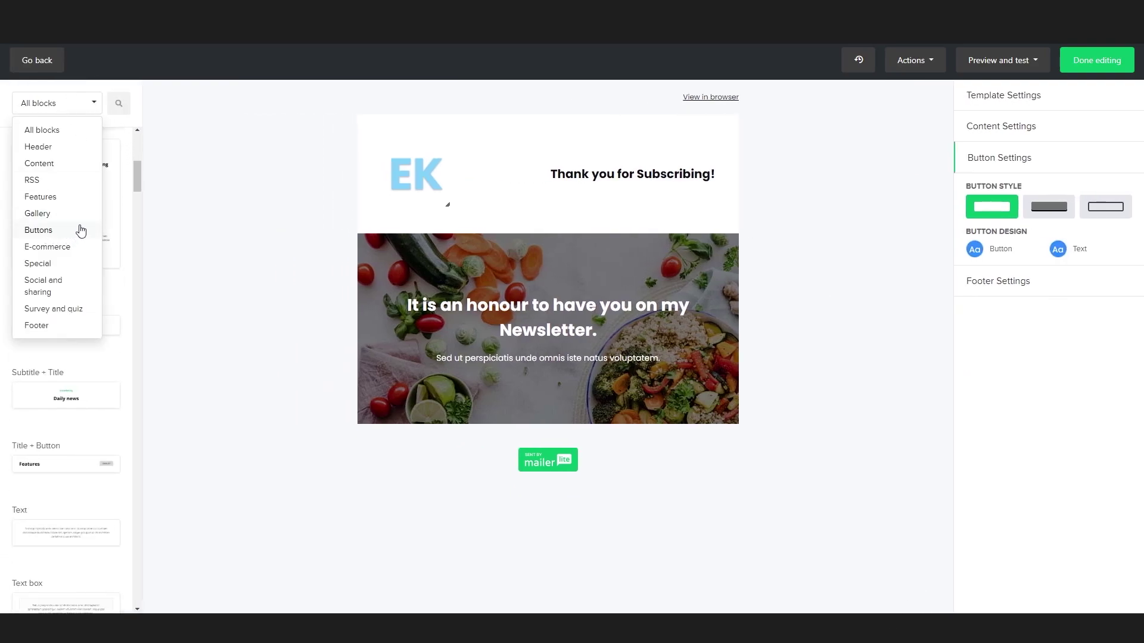
left_click(40, 197)
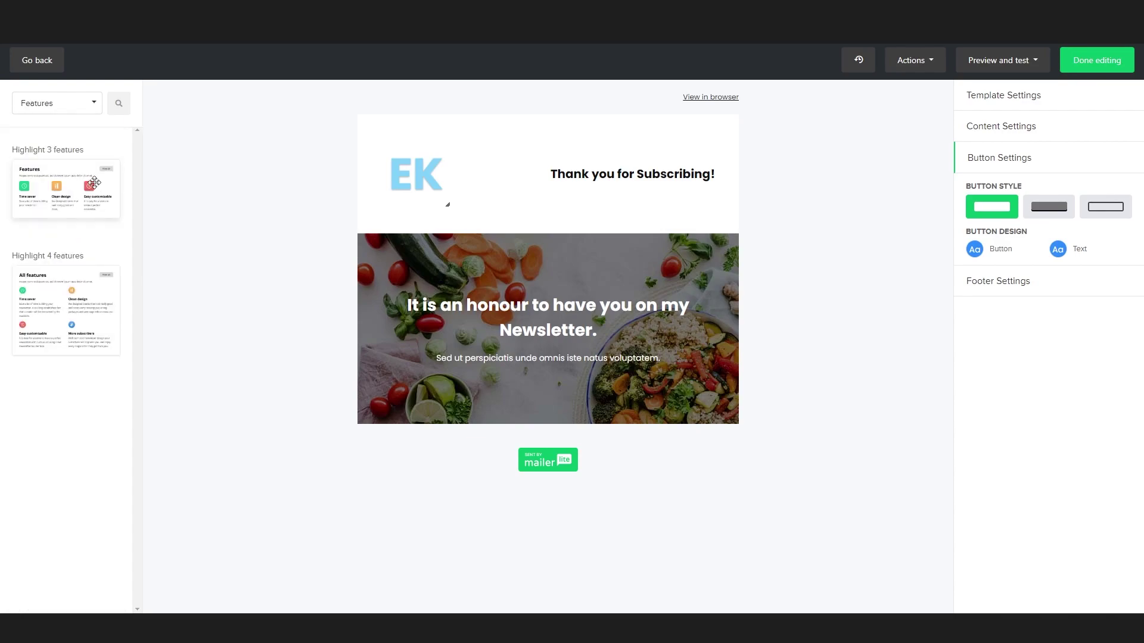
left_click_drag(94, 183, 549, 458)
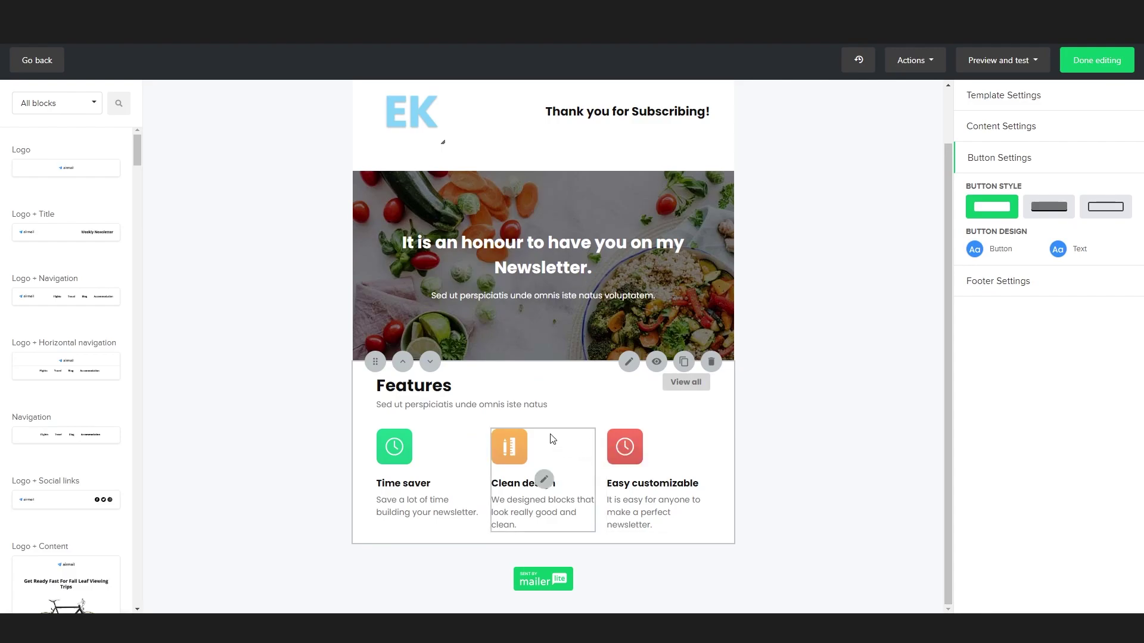
- Add a Footer 4 block from the Footer category below the Features block
left_click(99, 113)
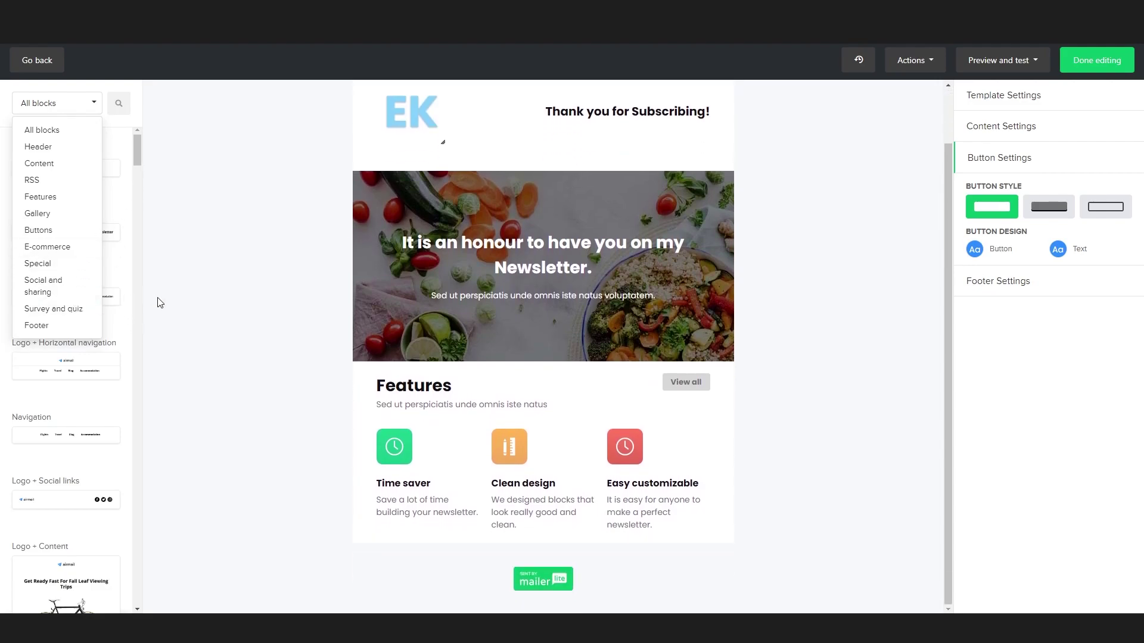
left_click(51, 329)
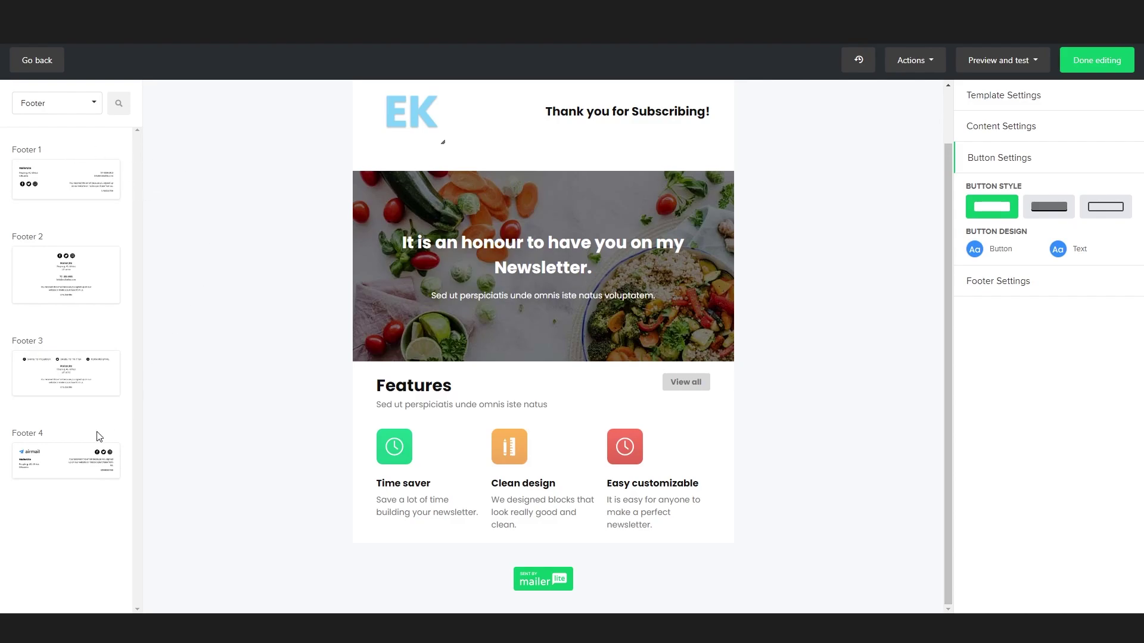
left_click_drag(78, 459, 489, 538)
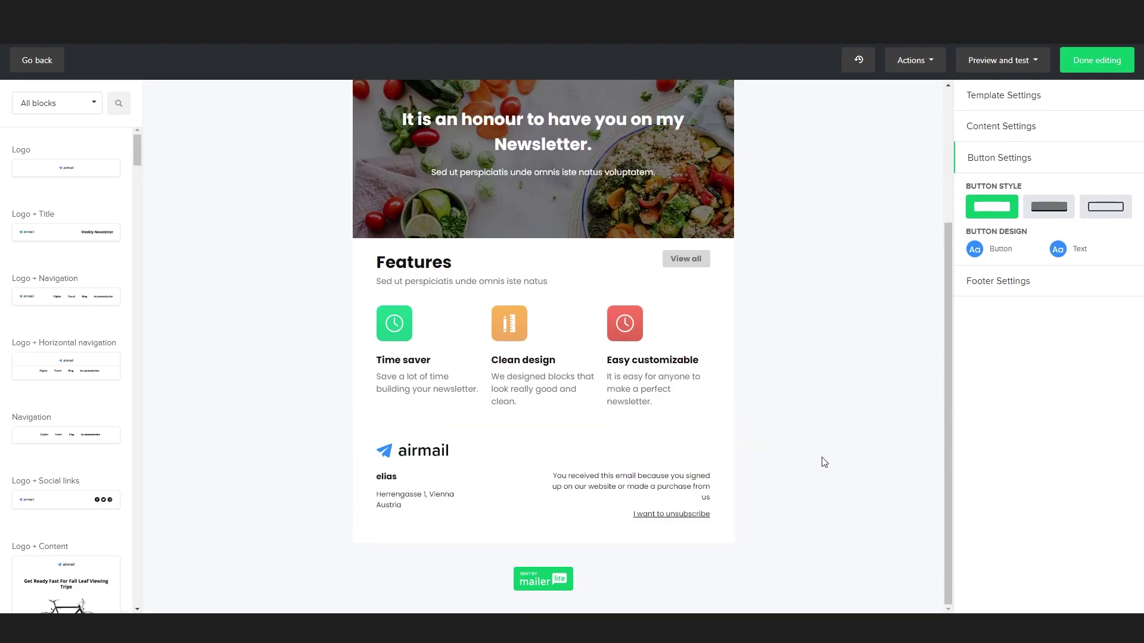
- Check the company details in the Footer 4 block and open the block's content for editing
left_click_drag(417, 511, 371, 496)
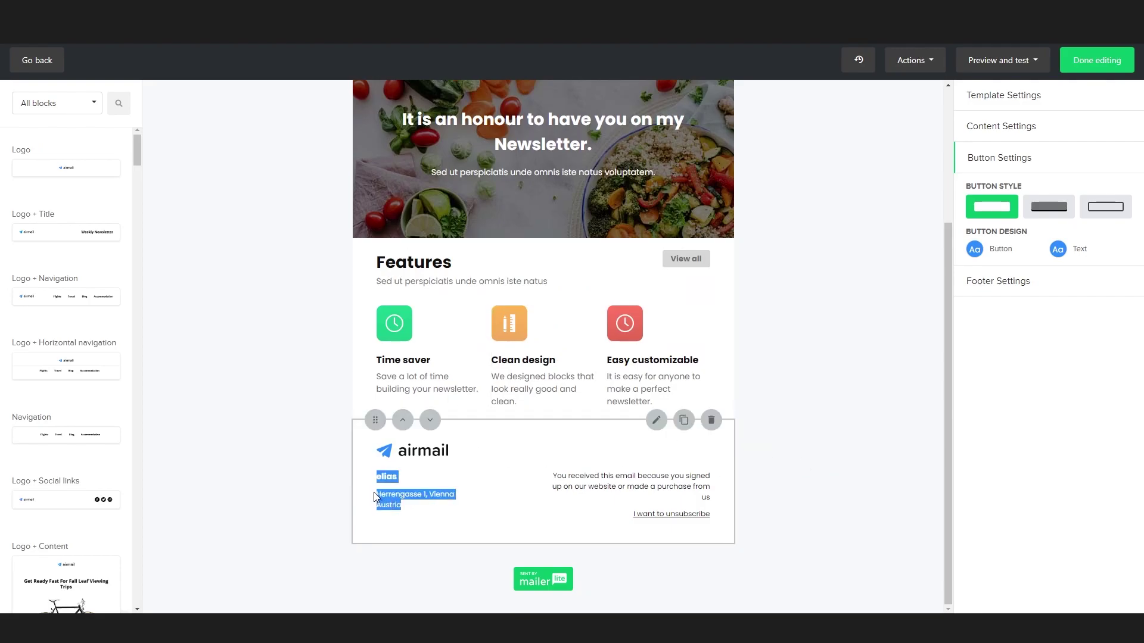
left_click(591, 530)
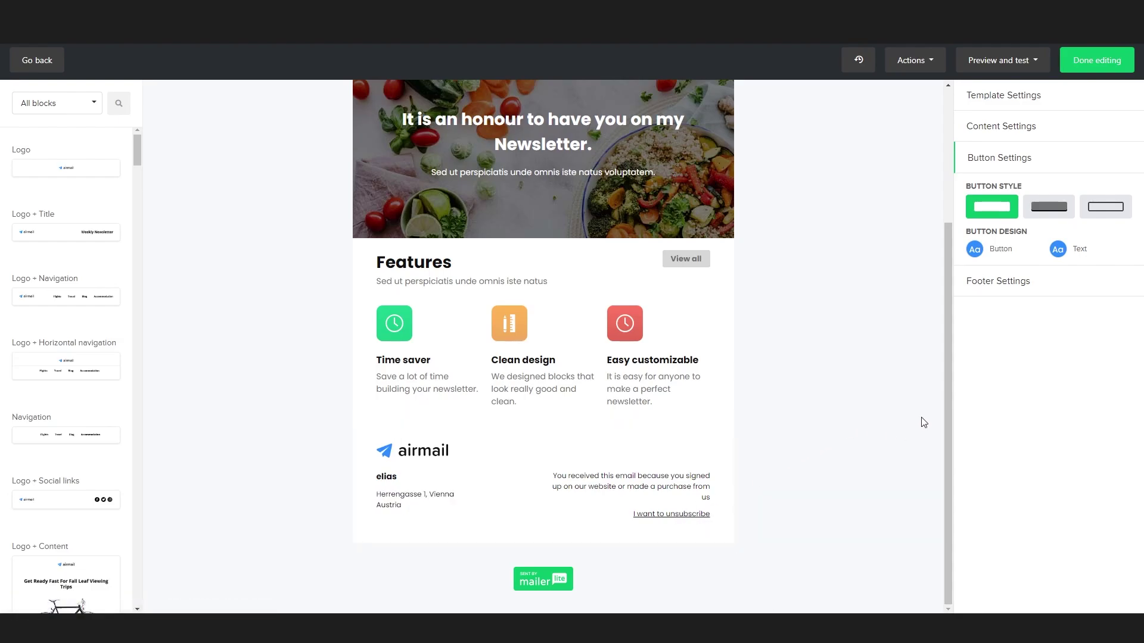
left_click(490, 464)
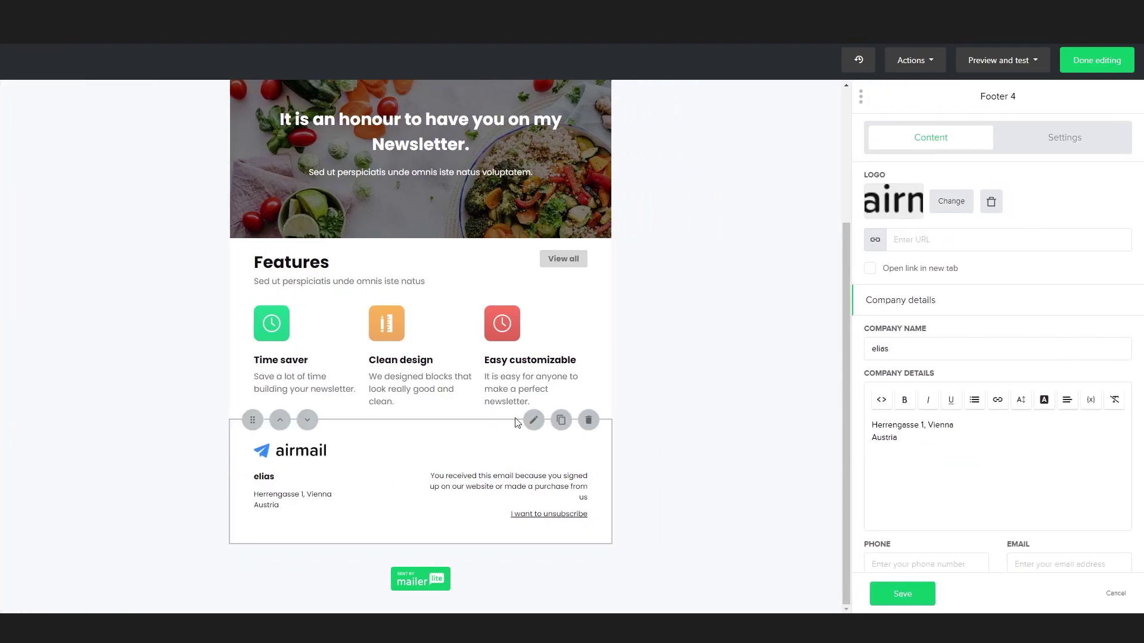
- Replace the Footer 4 block's logo with Untitled-1.png from the file manager and save the block
left_click(950, 201)
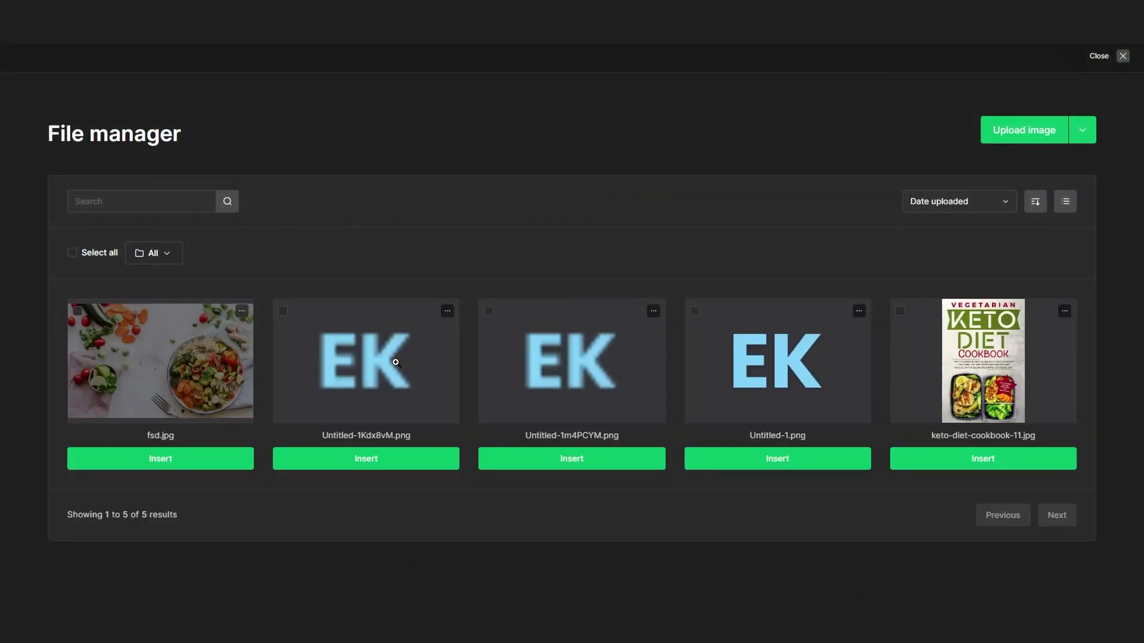
left_click(695, 311)
left_click(781, 460)
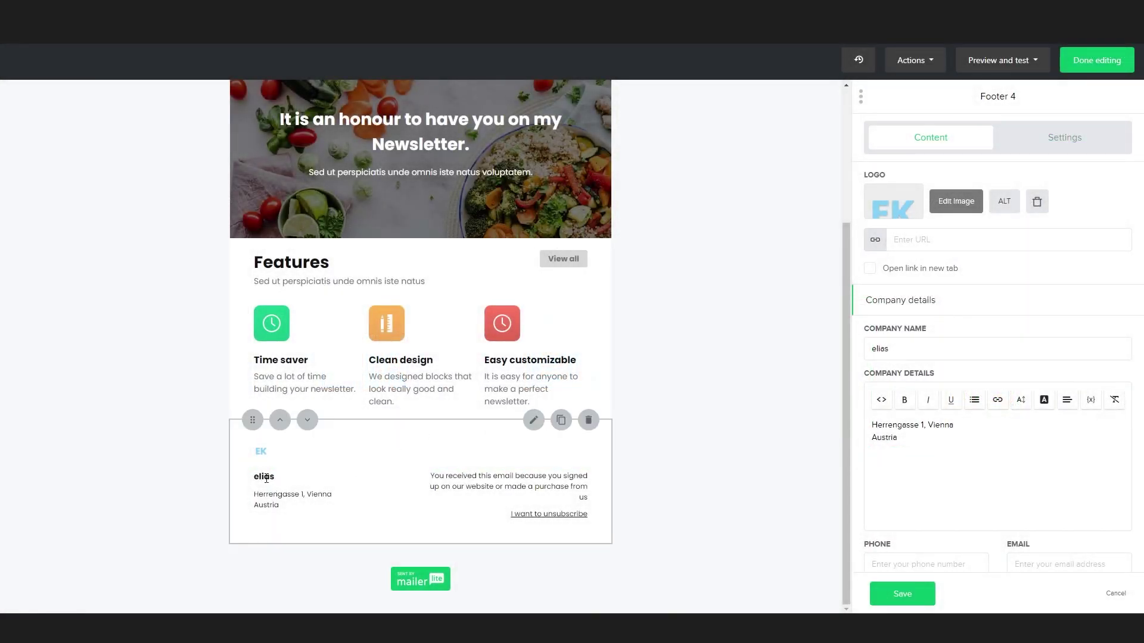
scroll(676, 423, "up", 4)
left_click(915, 601)
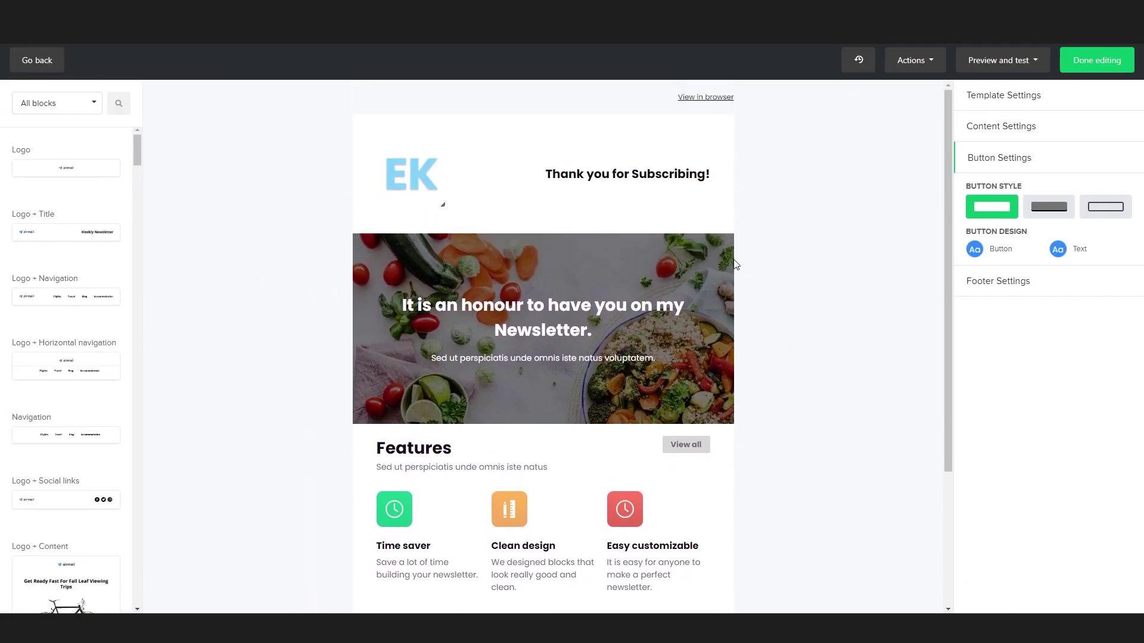
- Finish editing the thank-you email and return to the Keto Diet Automation workflow overview
mouse_move(420, 278)
left_click(1106, 70)
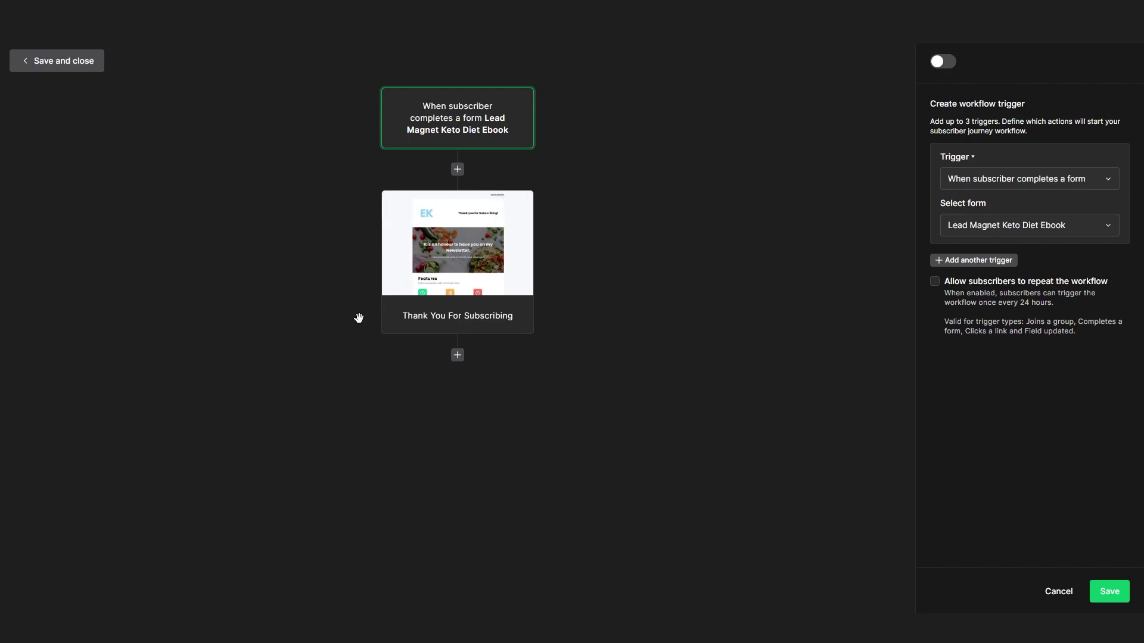
mouse_move(401, 299)
left_click(133, 338)
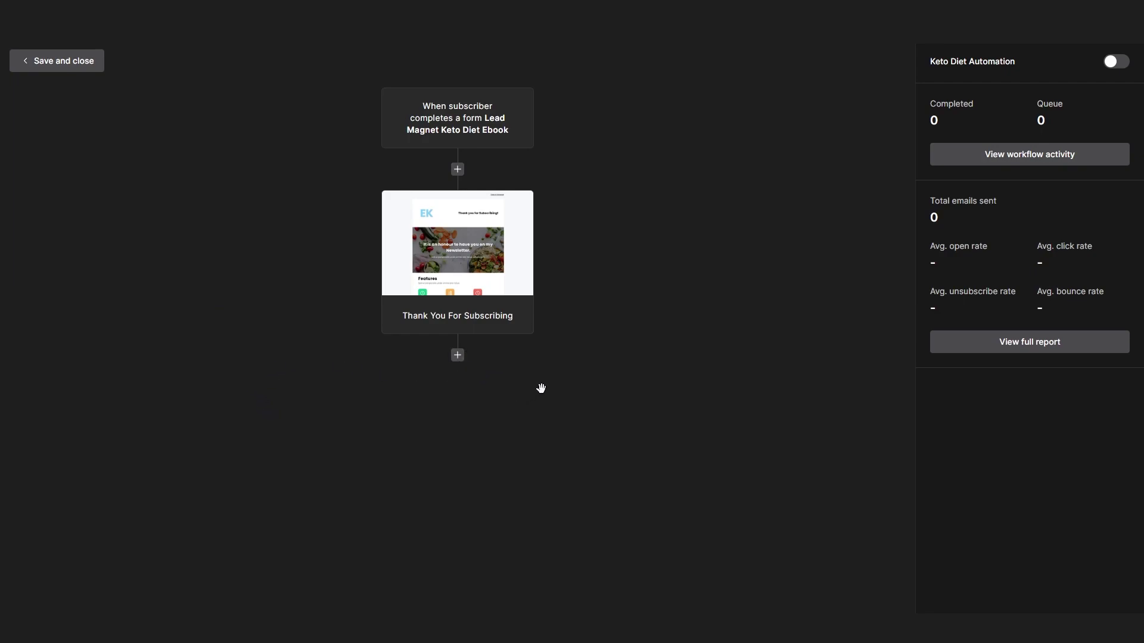
- Add a delay of 1 day after the Thank You For Subscribing email and save it
left_click(458, 355)
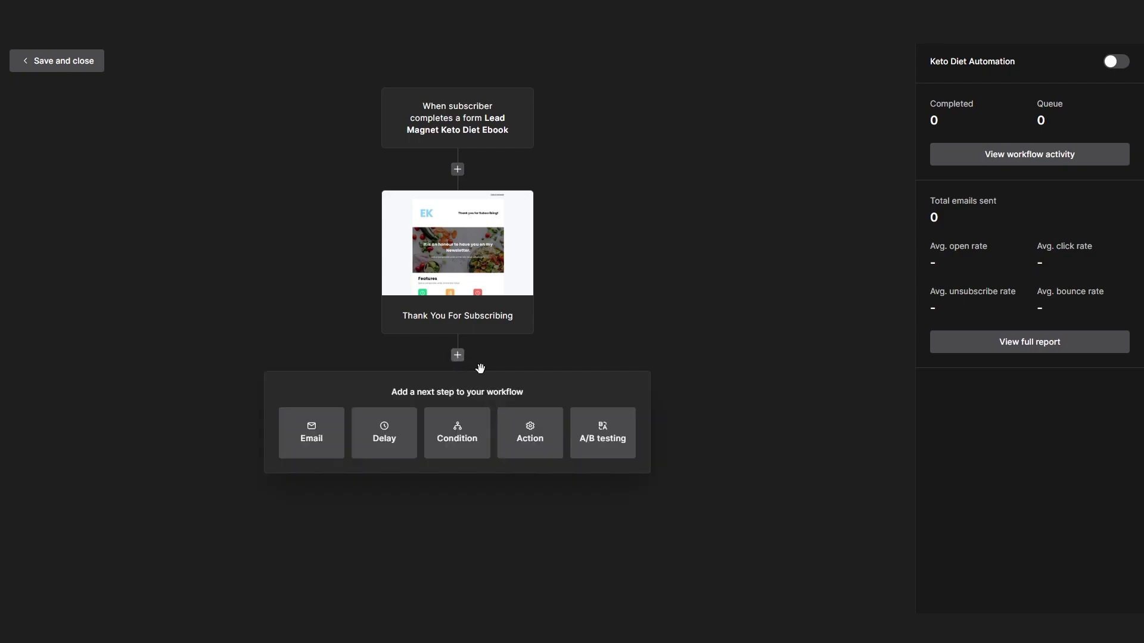
left_click(384, 433)
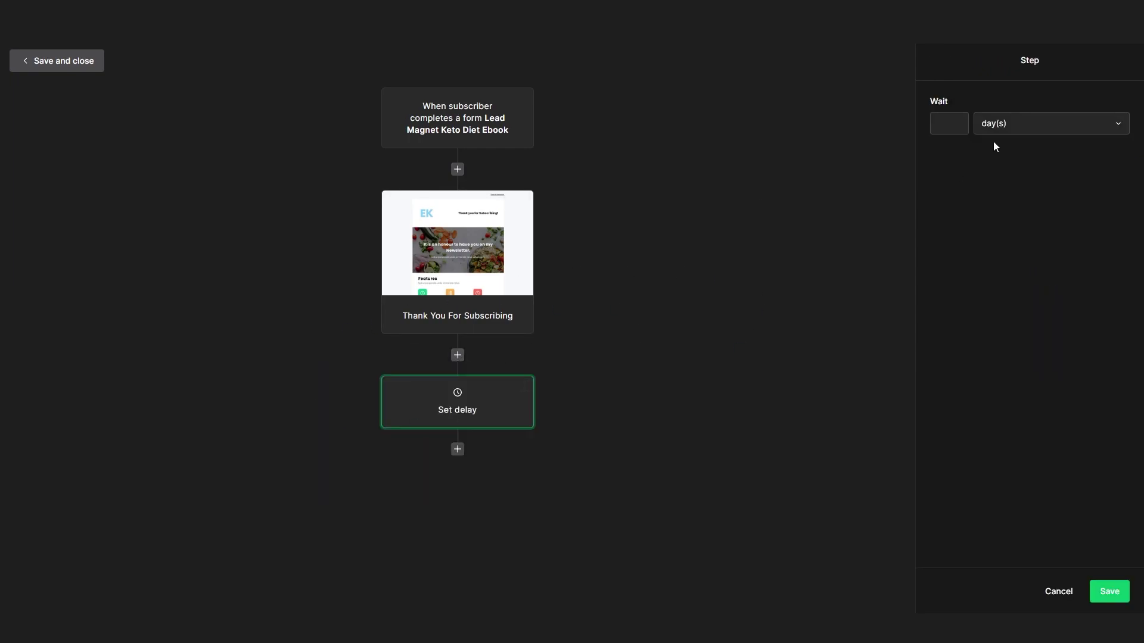
type("1")
left_click(1106, 589)
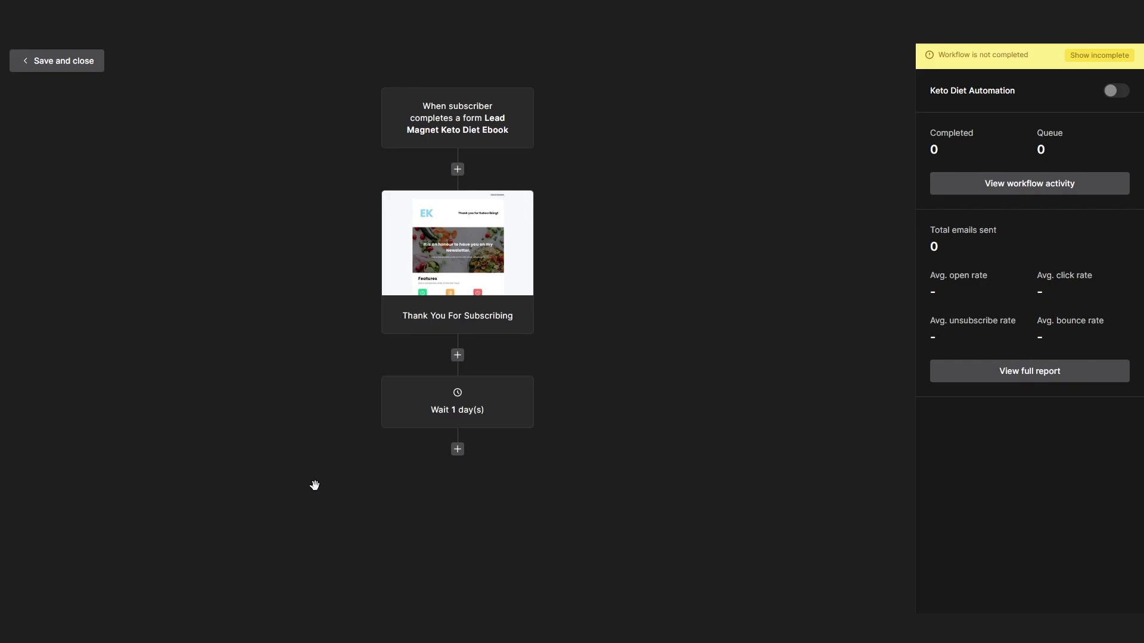
- Add a condition after the delay based on Workflow activity, where the Thank You For Subscribing email "was opened"
left_click(458, 449)
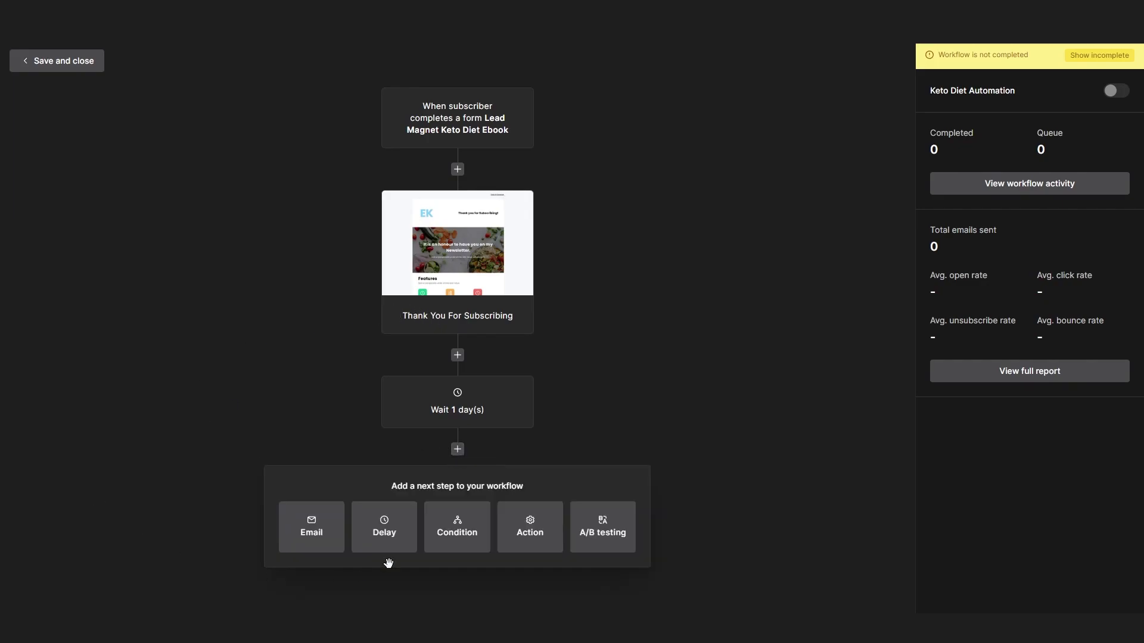
left_click(460, 534)
left_click(1054, 260)
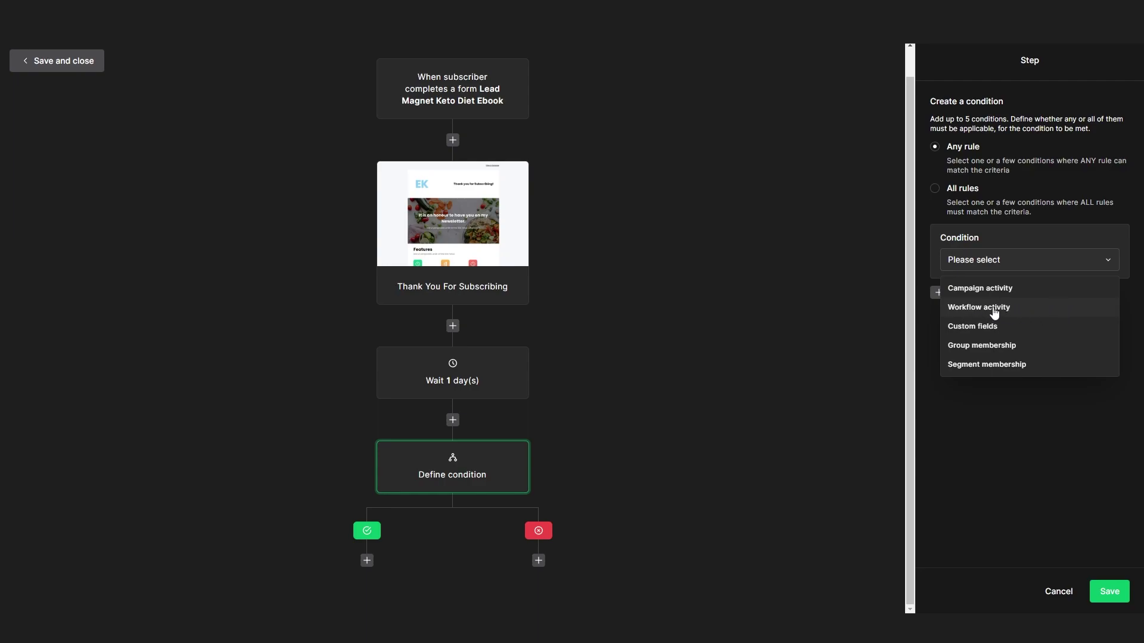
left_click(979, 309)
left_click(1043, 292)
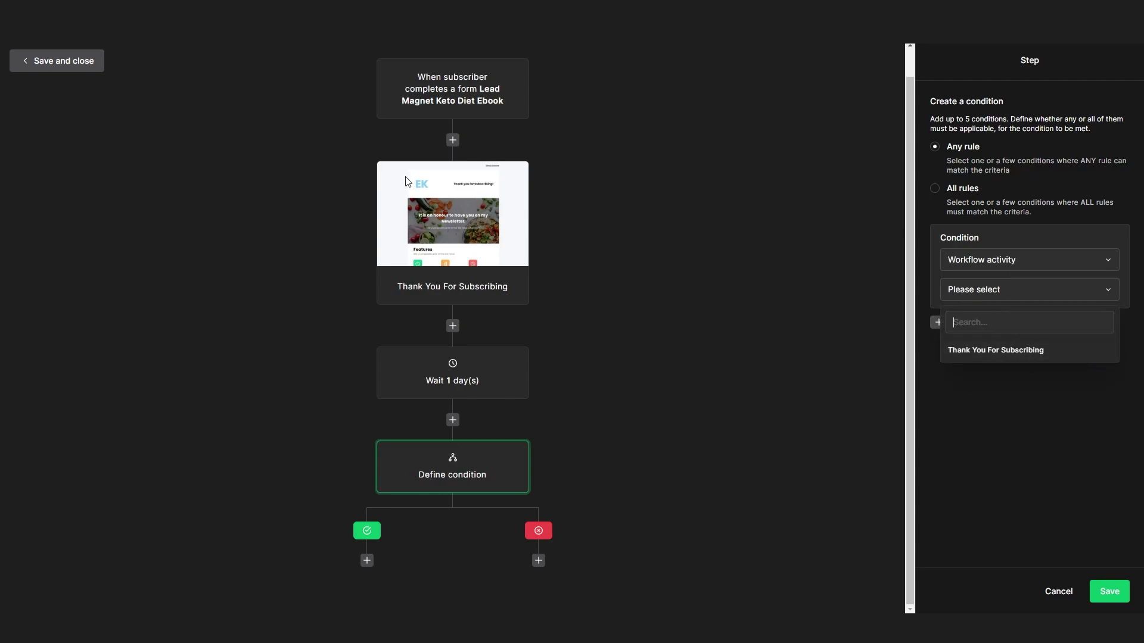
left_click(1042, 356)
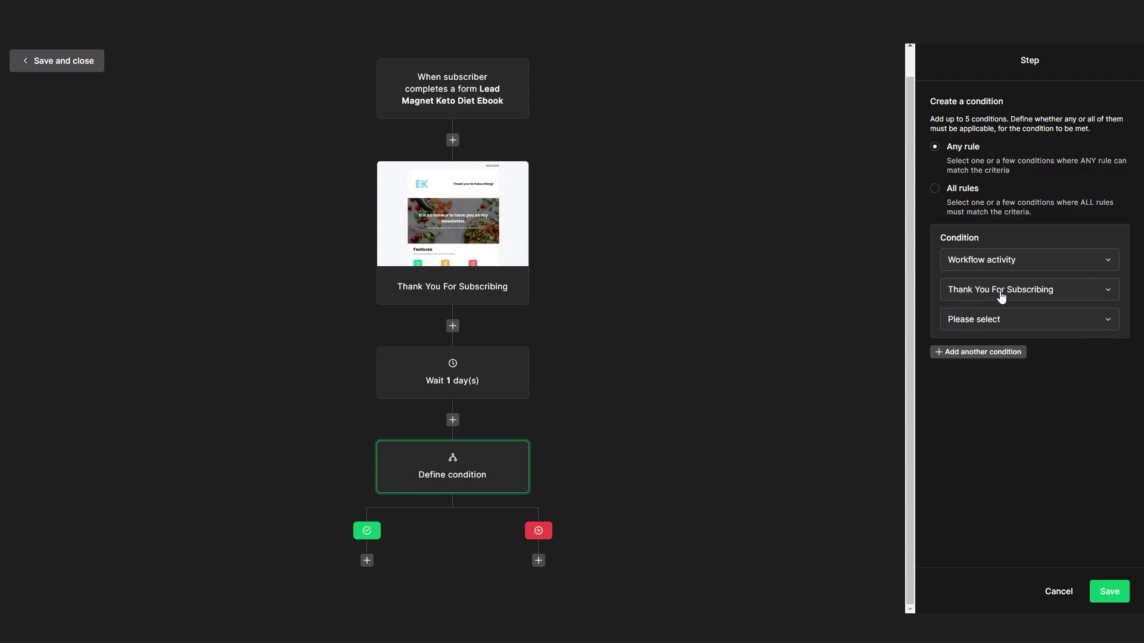
left_click(1022, 325)
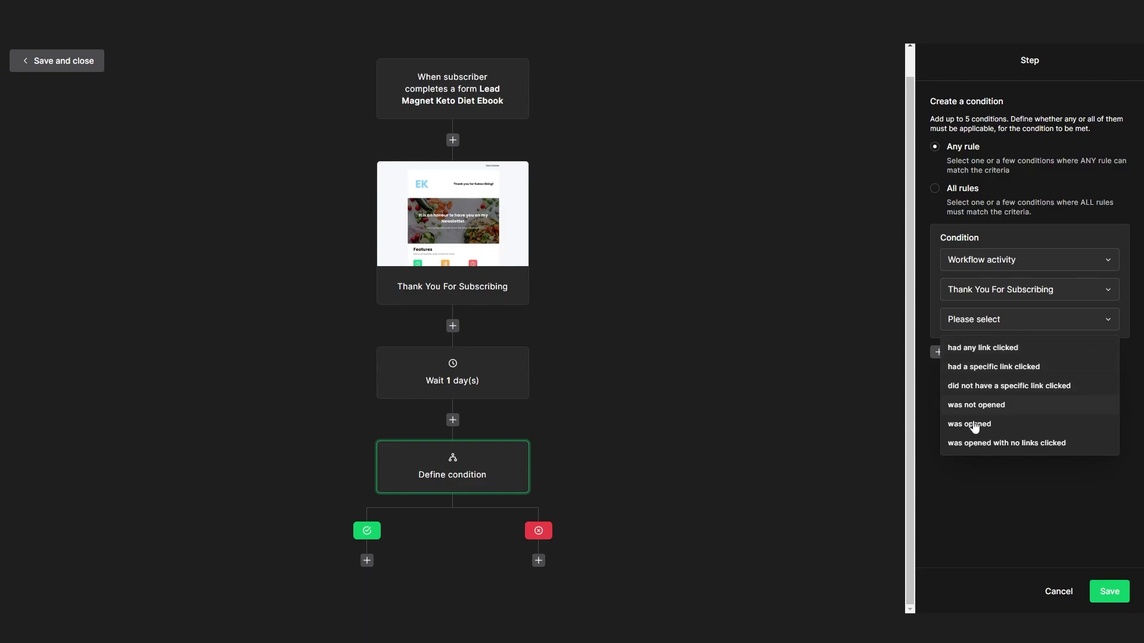
left_click(1014, 425)
left_click(1025, 320)
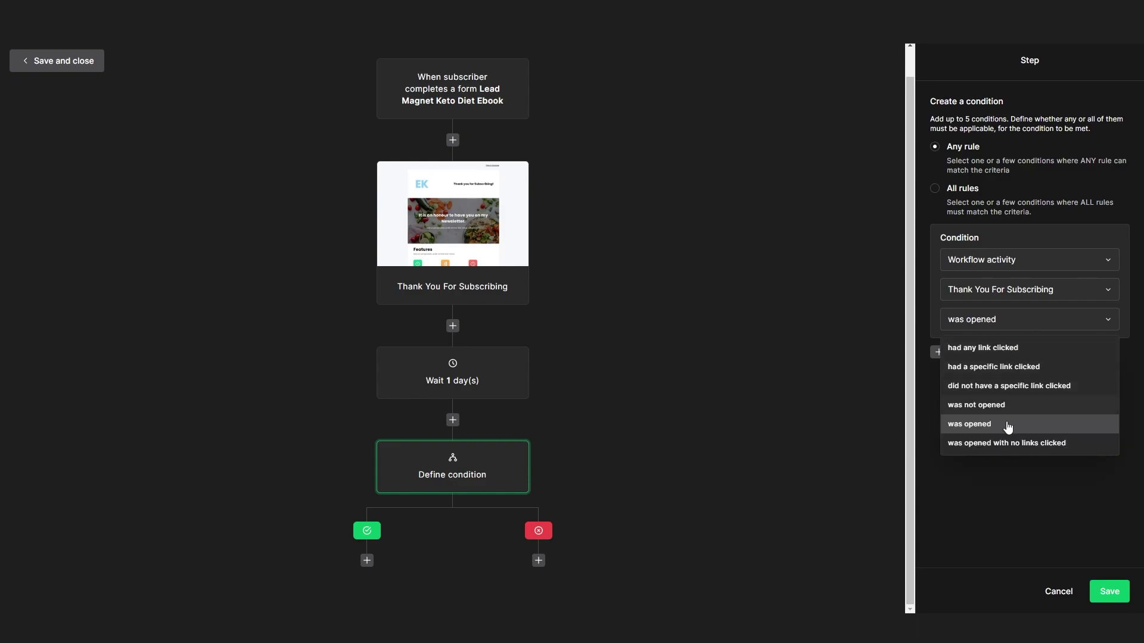
left_click(1007, 426)
- Try adding a second condition based on Workflow activity, and delete it
left_click(968, 356)
left_click(1016, 410)
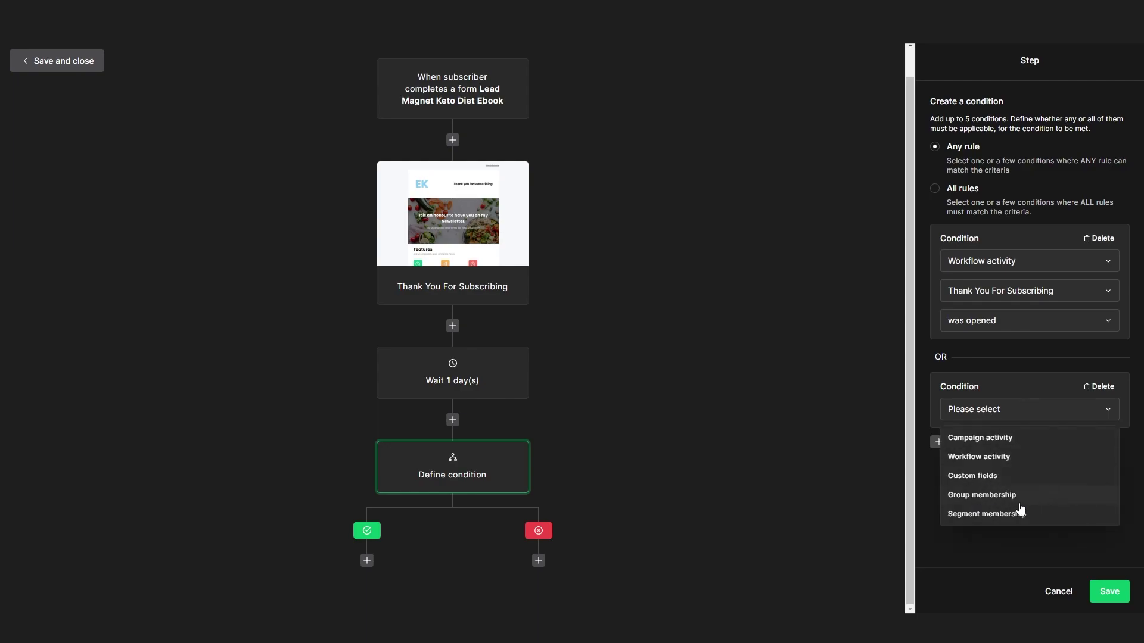
left_click(987, 457)
left_click(1020, 417)
left_click(1000, 454)
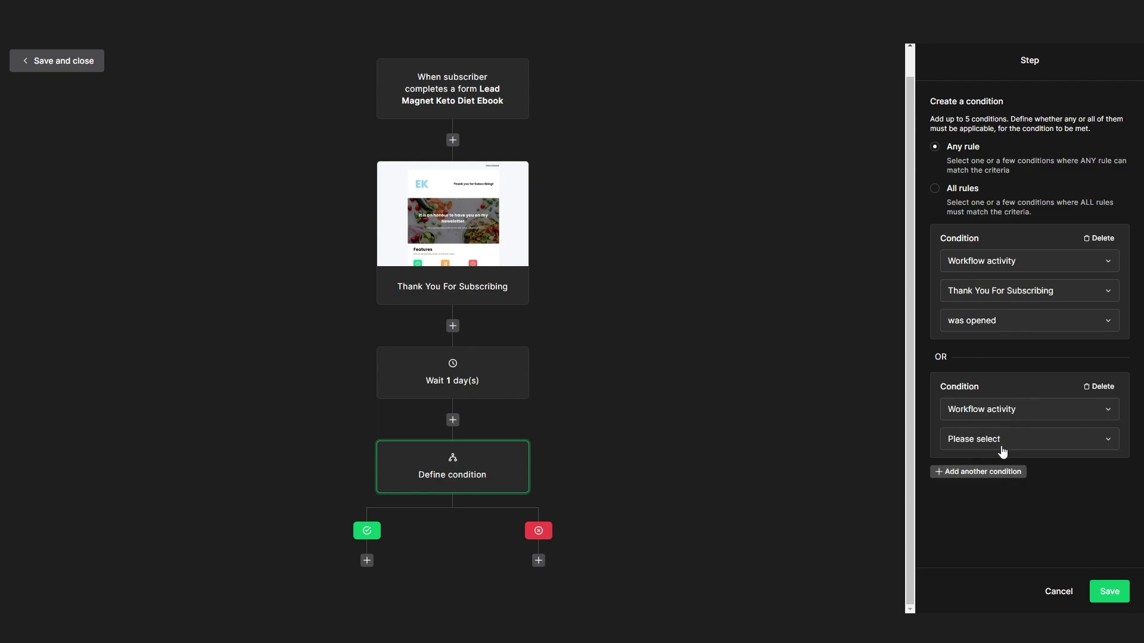
left_click(1012, 439)
left_click(1083, 396)
left_click(1099, 387)
- Try adding a second condition based on Campaign activity, and delete it
left_click(968, 355)
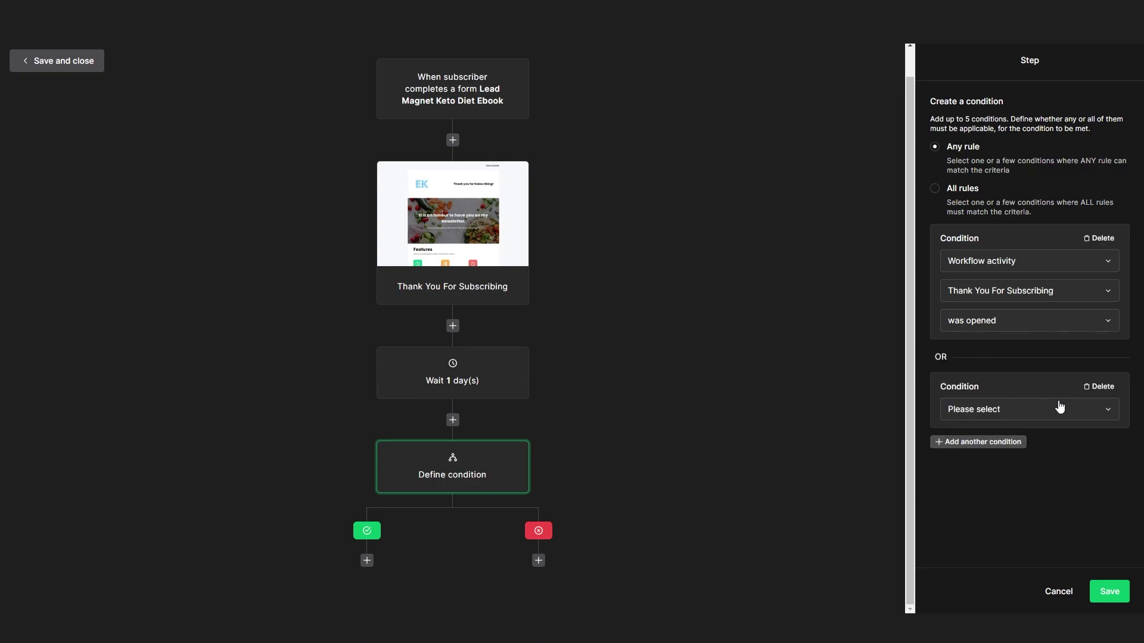
left_click(1048, 410)
left_click(1006, 438)
left_click(1013, 439)
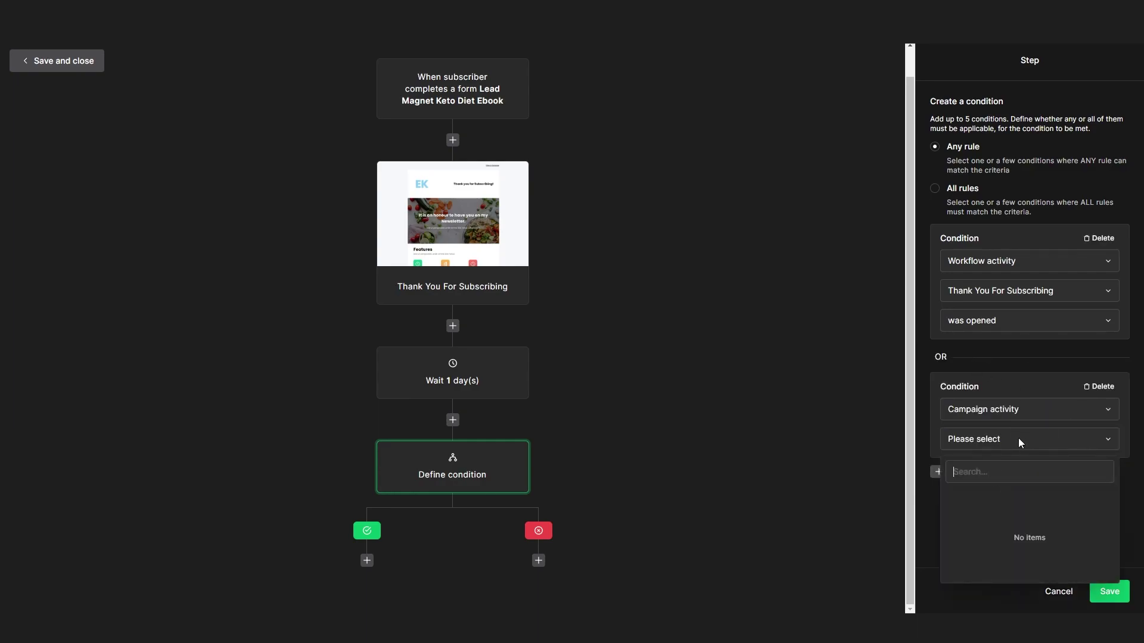
left_click(1099, 386)
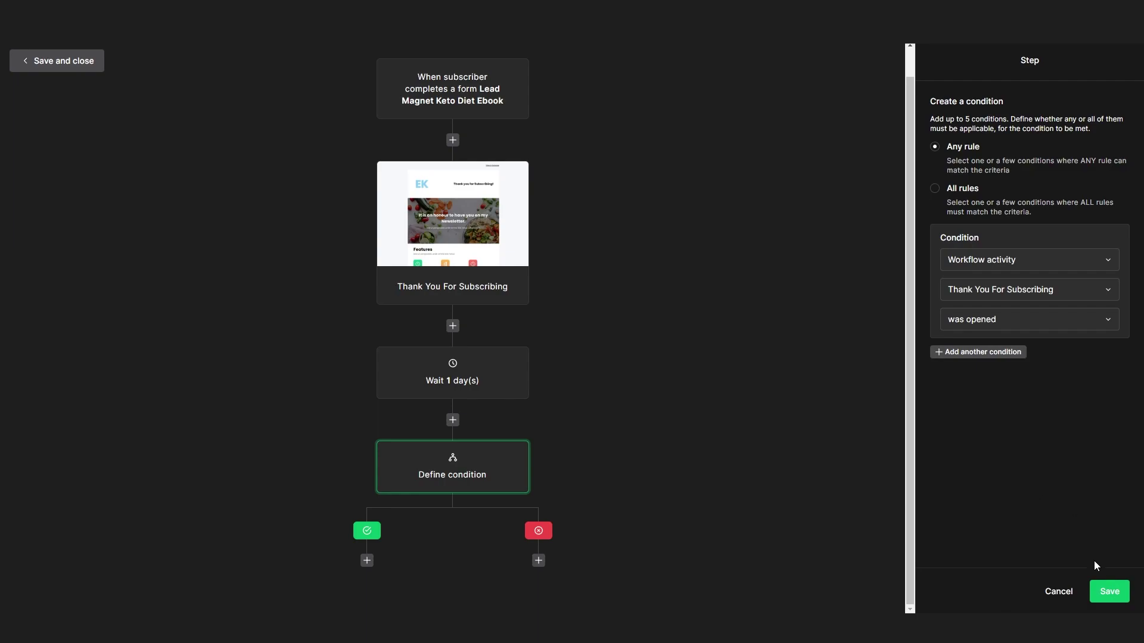
- Save the condition and add an email step to the branch where it is met
left_click(1109, 592)
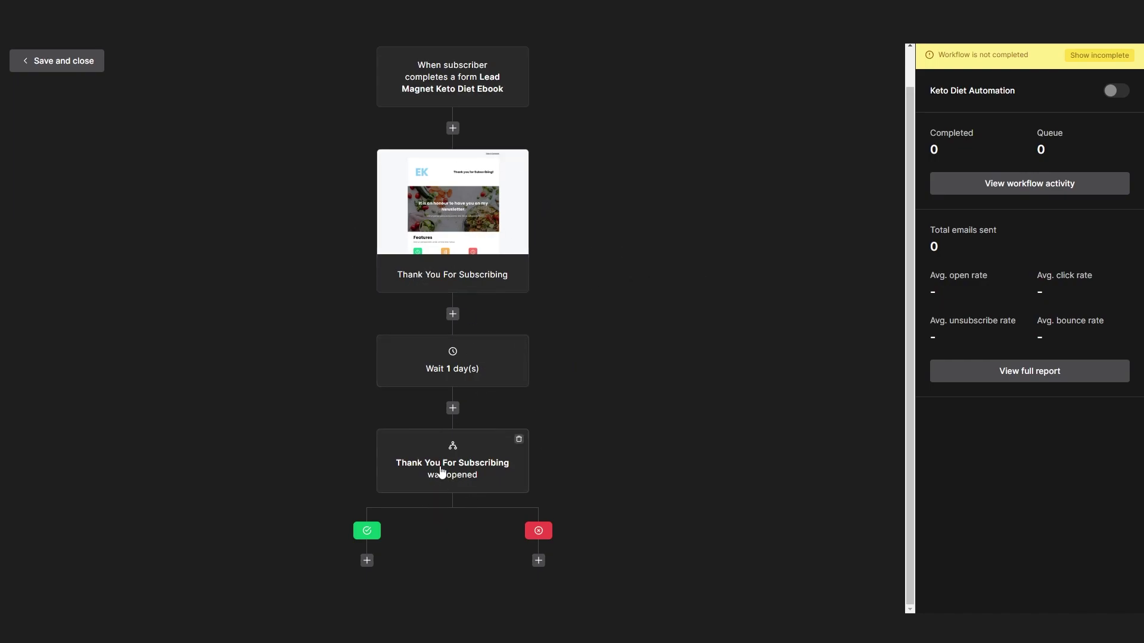
left_click(367, 560)
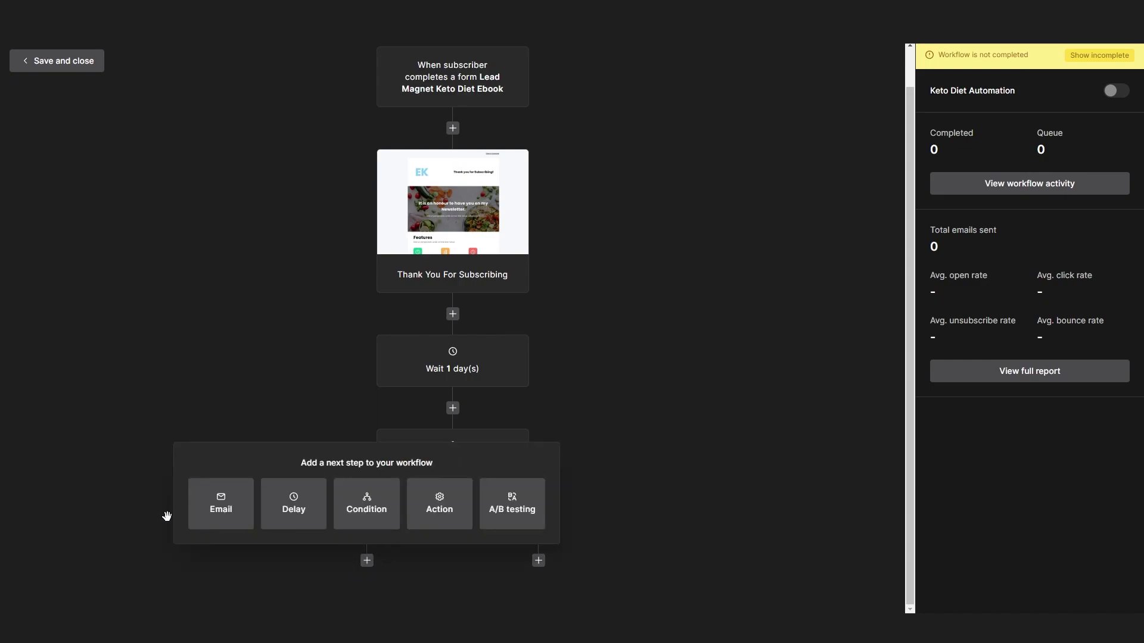
left_click(341, 524)
left_click(408, 436)
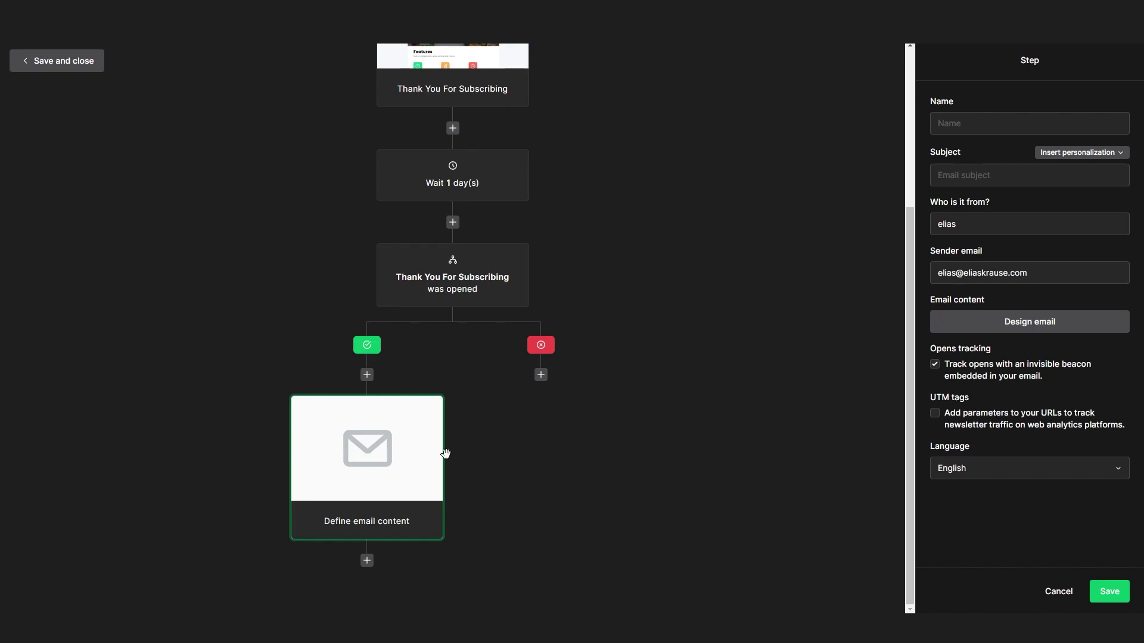
- Name the email "Keto Meal Plan Promotion" and set its subject to "{$name} do you want to get a Done For You Keto Meal Plan"
left_click(979, 125)
type("Keto MN")
type("n Promotion")
left_click(975, 159)
left_click(1072, 153)
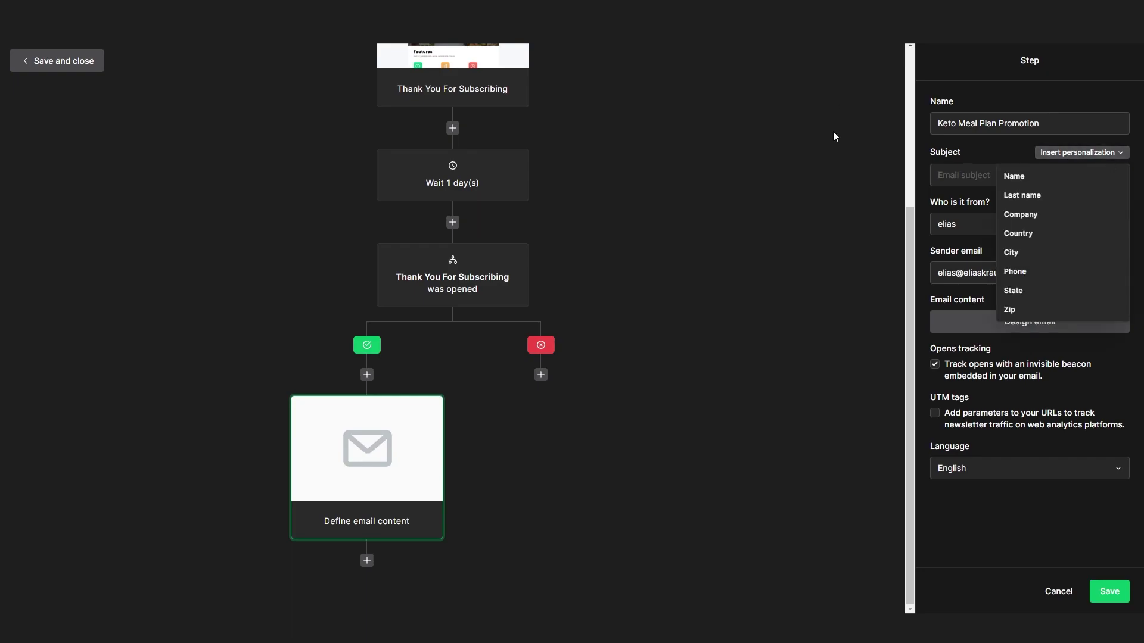
left_click(1046, 177)
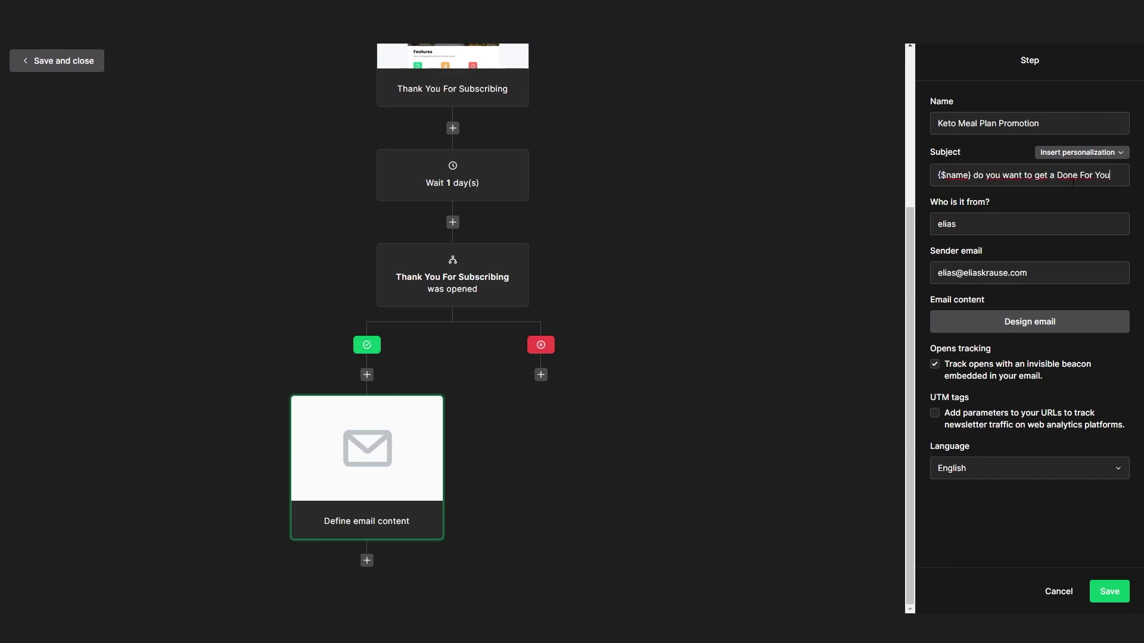
type("Keto Meal Plan")
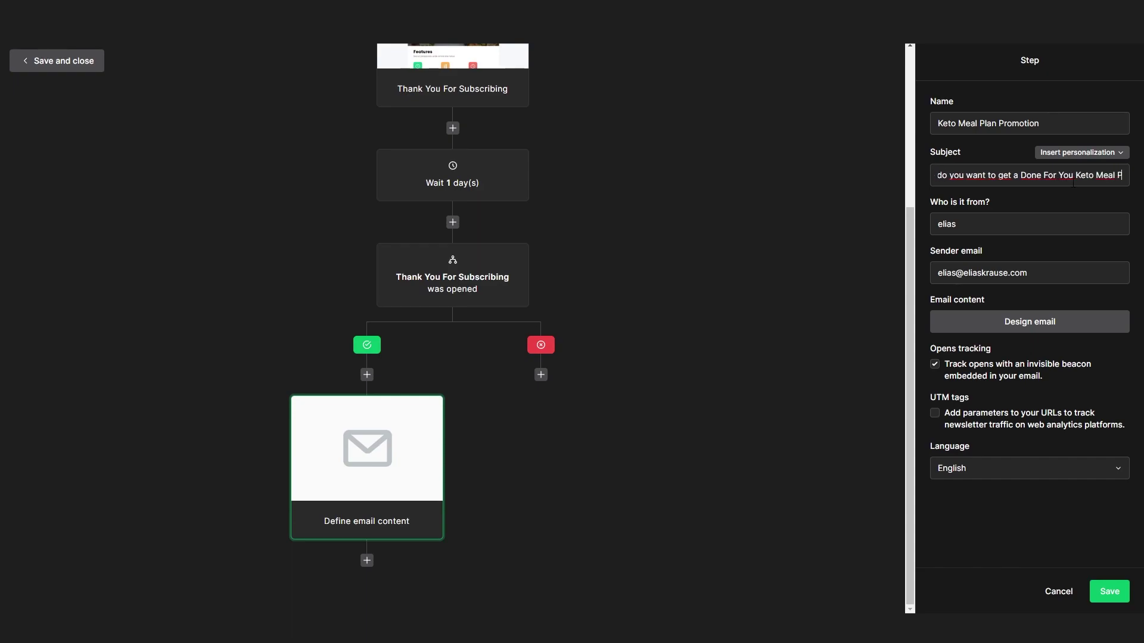
- Replace the promotion email's sender name with the same first name starting with a capital letter
left_click(939, 213)
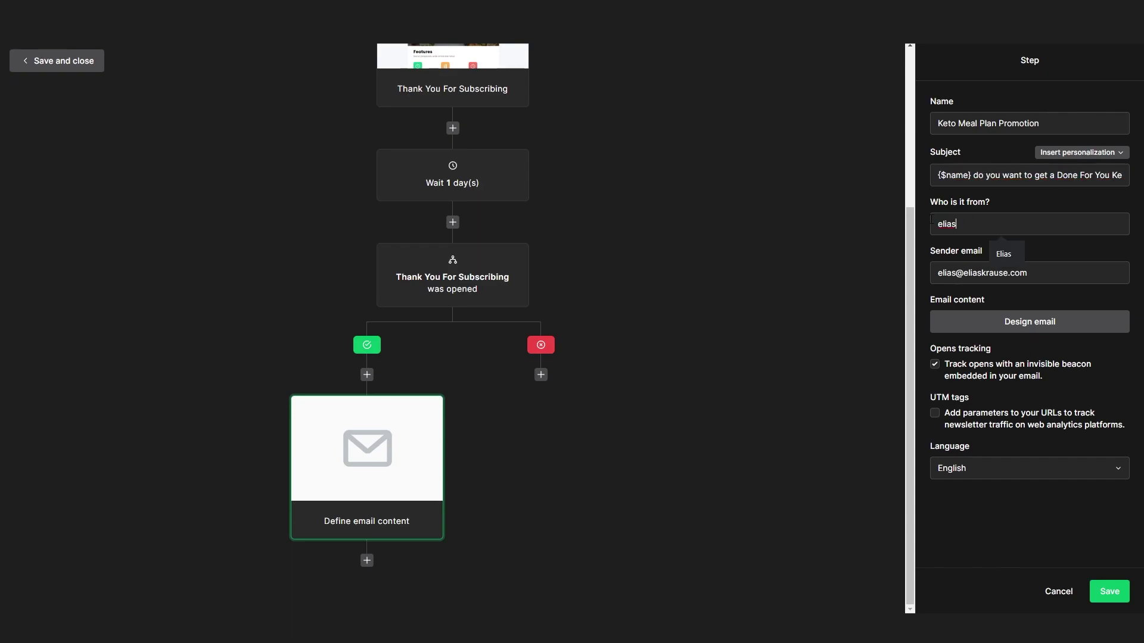
key("ctrl+a")
type("Elkias")
key("BackSpace")
key("BackSpace")
key("BackSpace")
key("BackSpace")
type("ias")
triple_click(997, 257)
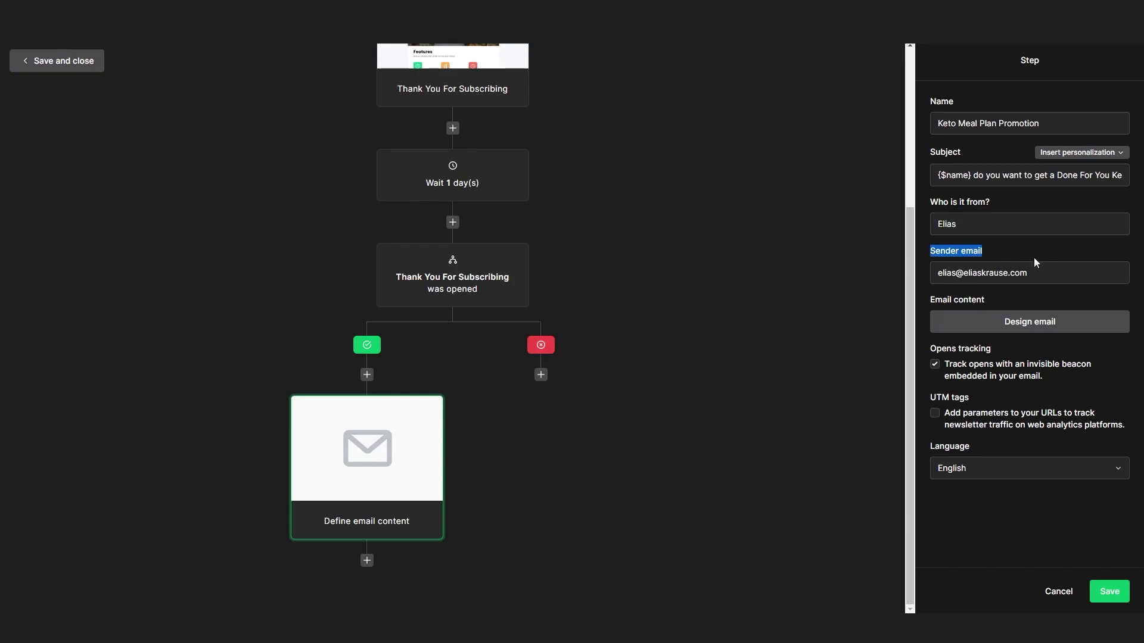
left_click(1002, 249)
- Open the promotion email's design and review its heading, countdown timer and article with image background
left_click(1038, 331)
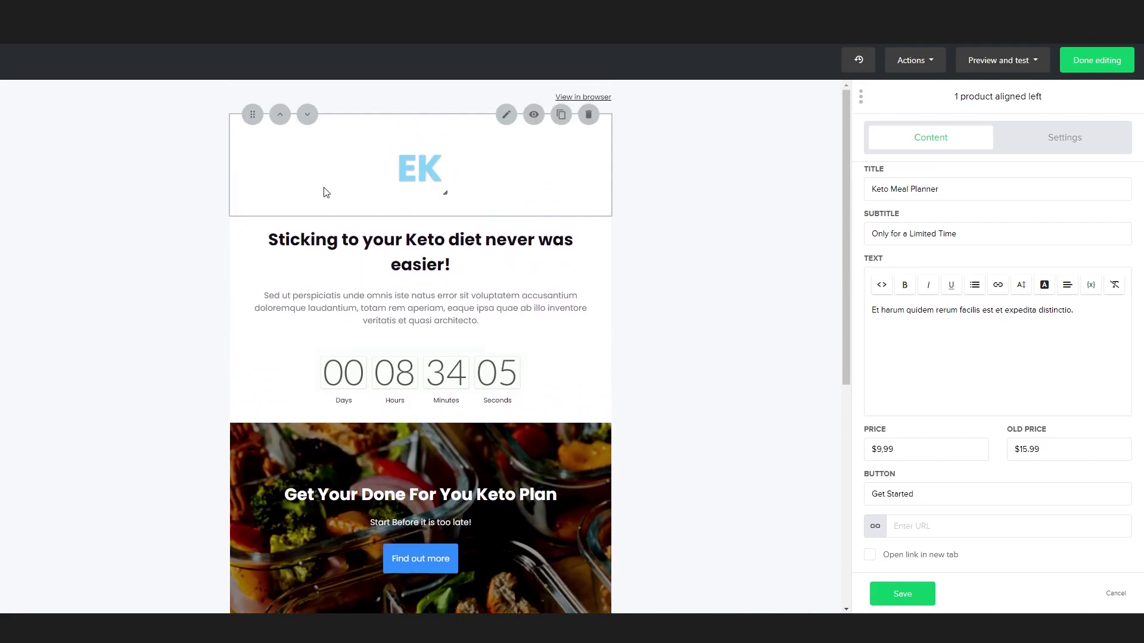
scroll(511, 244, "down", 2)
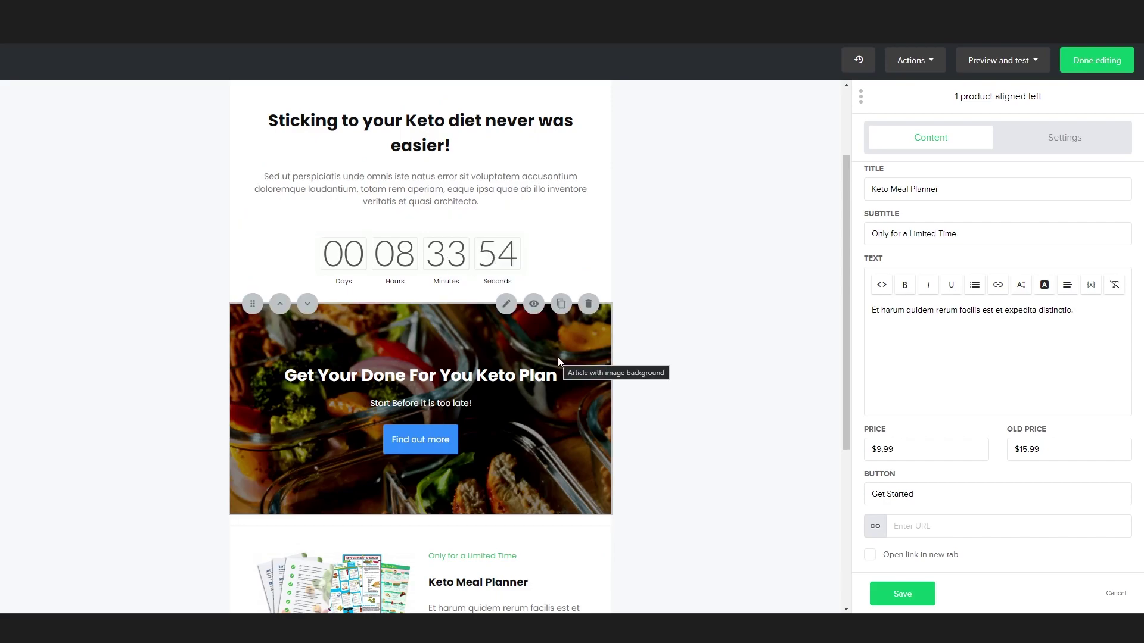
scroll(607, 336, "down", 2)
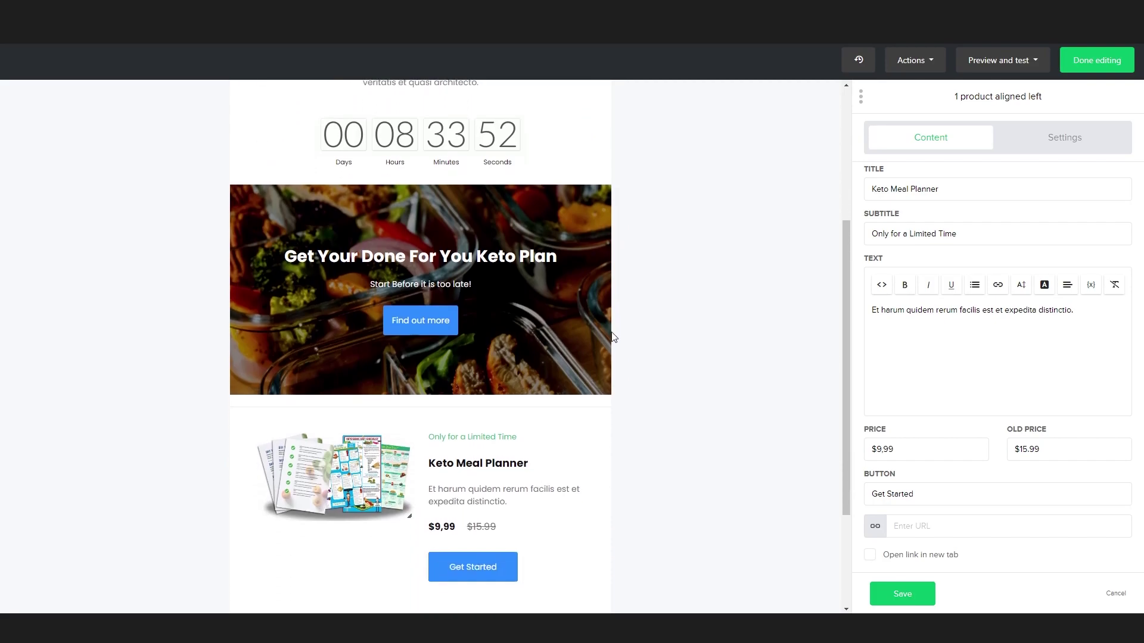
left_click(382, 274)
left_click_drag(284, 274, 595, 280)
left_click(595, 280)
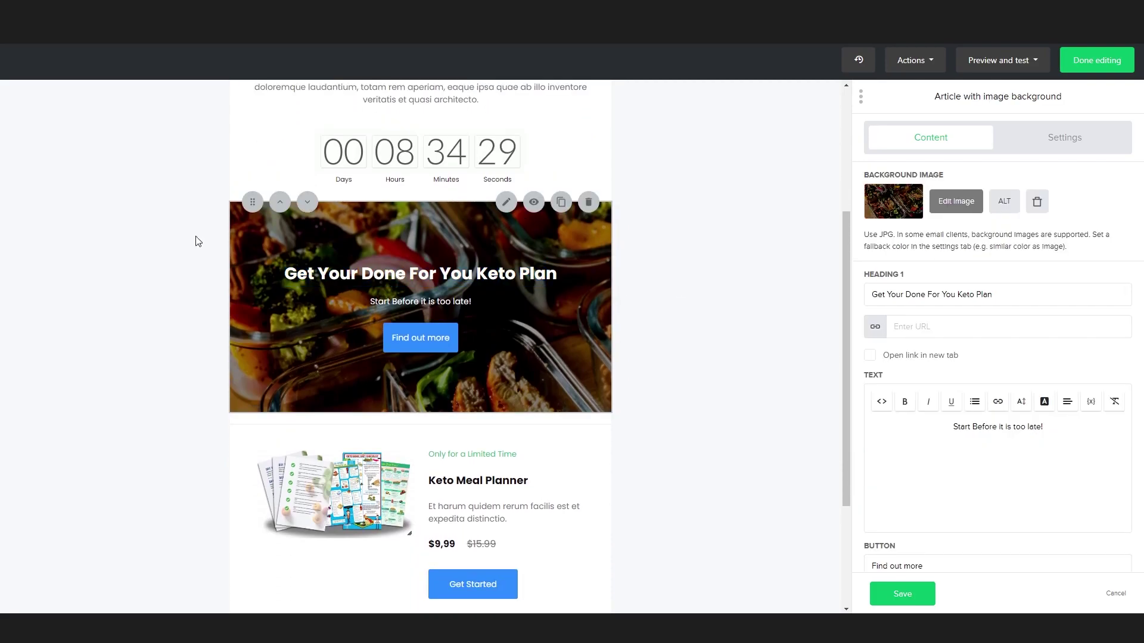
scroll(659, 337, "down", 2)
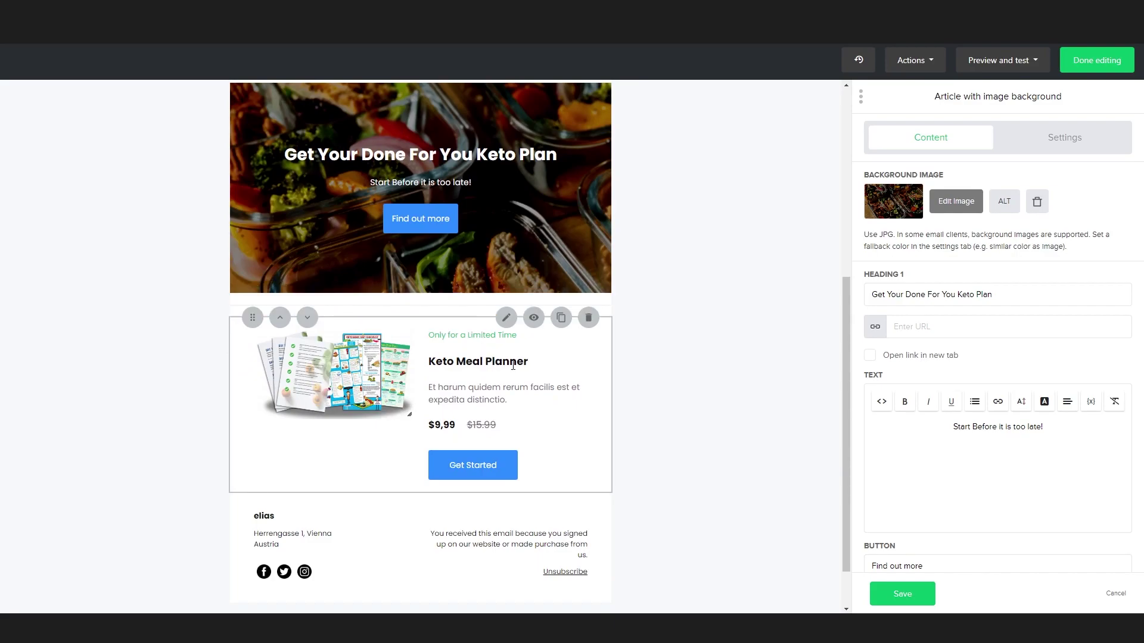
- Check the settings of the article block and the Keto Meal Planner product block, and close them without saving
key("Escape")
left_click(546, 230)
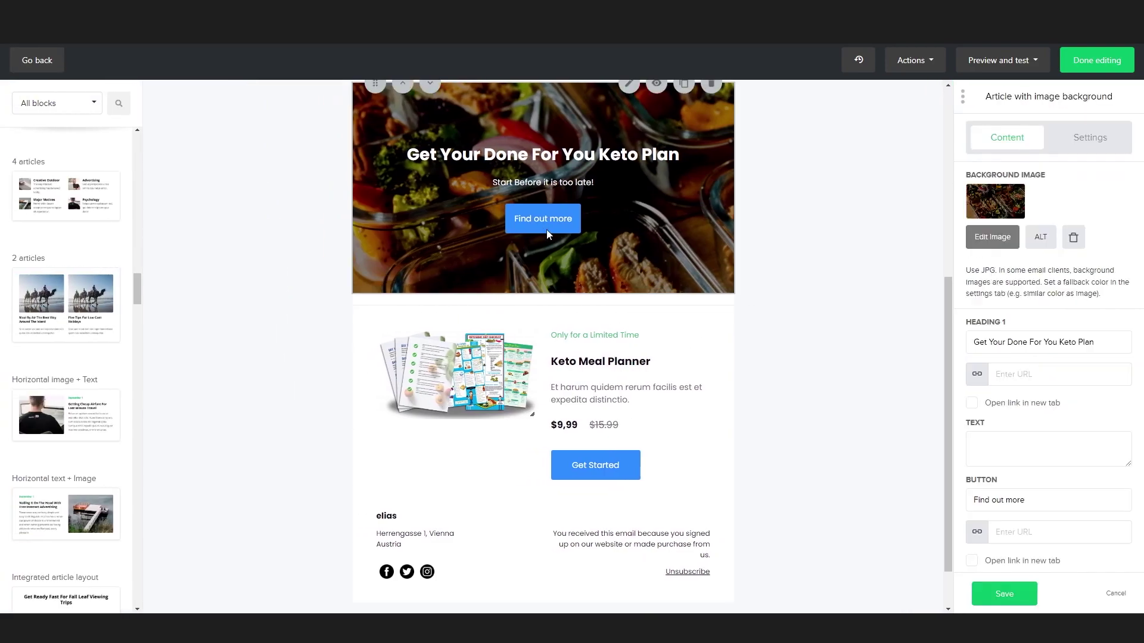
left_click(505, 473)
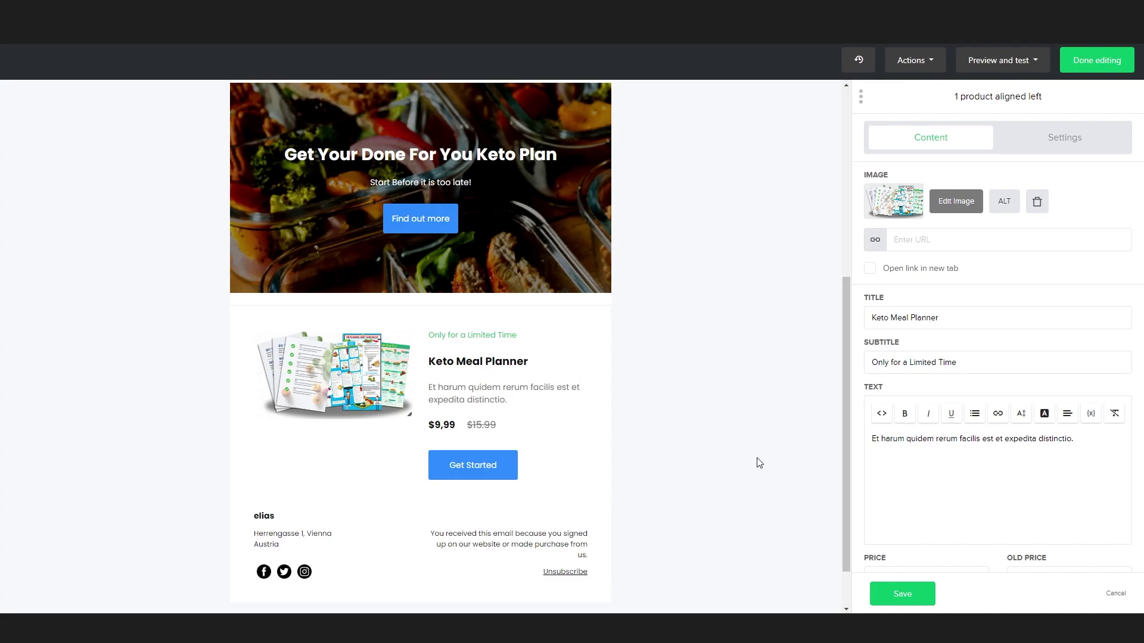
left_click(1115, 594)
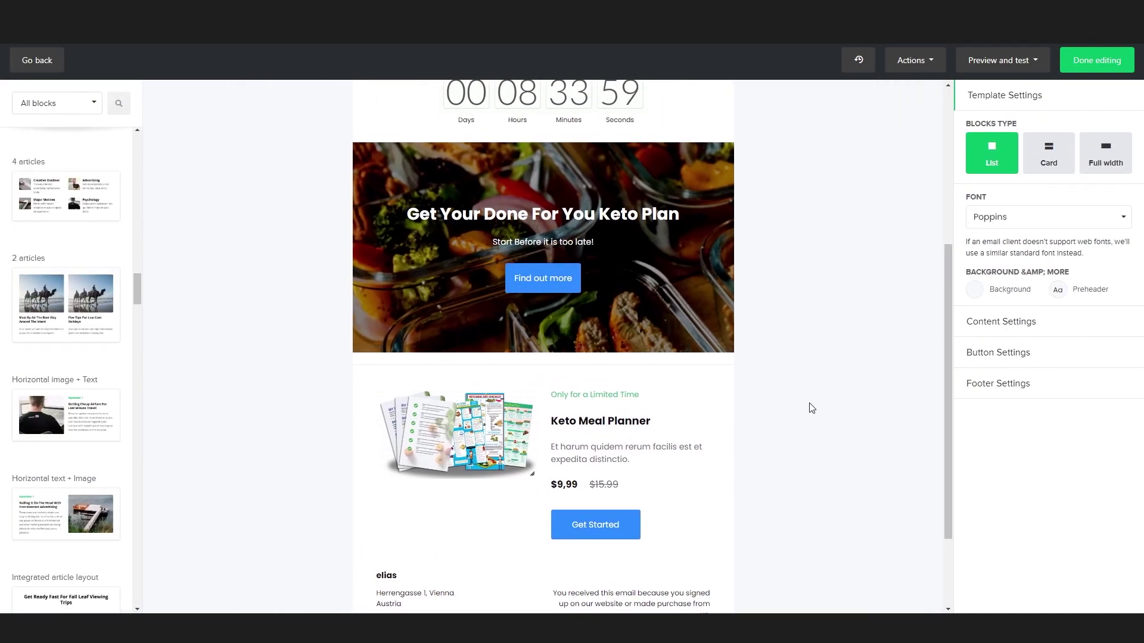
- Add a condition after the Keto Meal Plan Promotion email, based on workflow activity of that same email
scroll(811, 408, "up", 1)
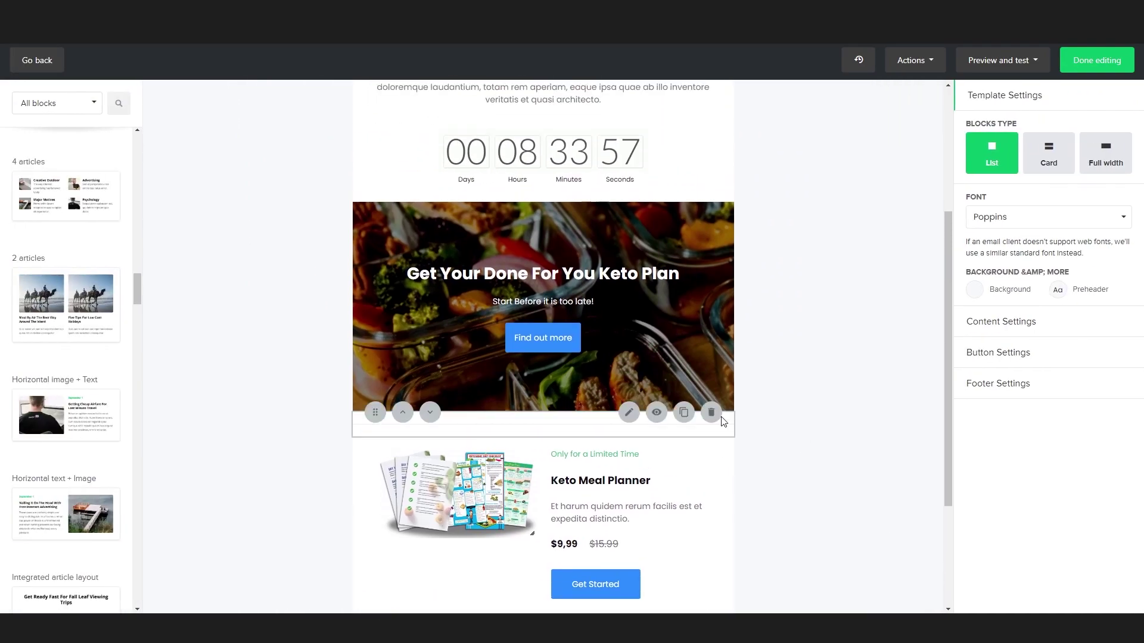
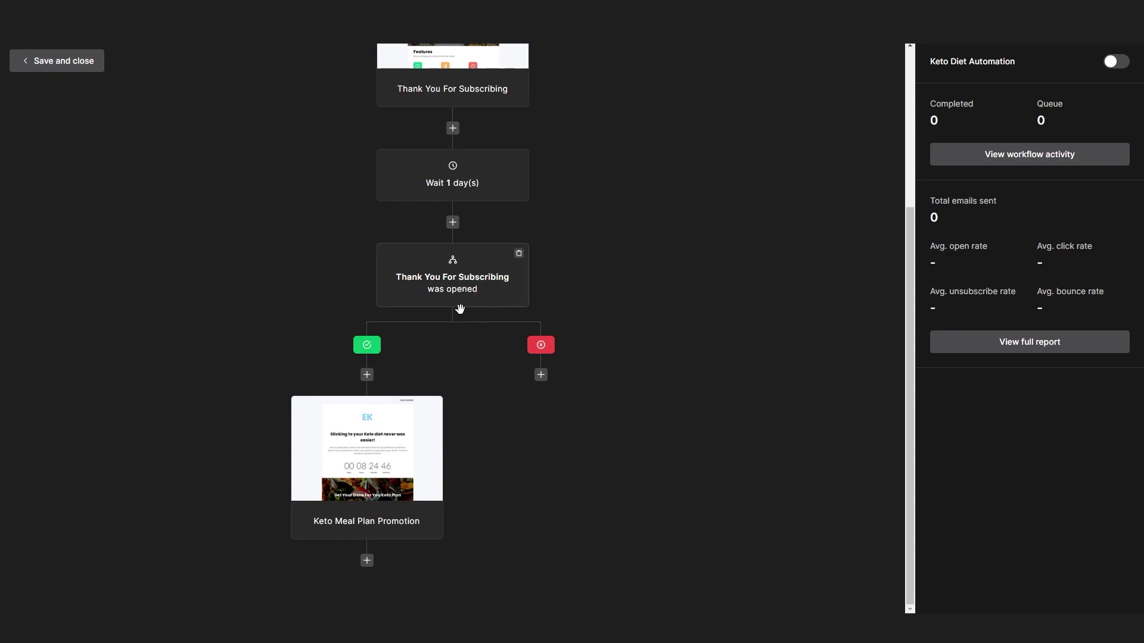
left_click(370, 565)
left_click(371, 513)
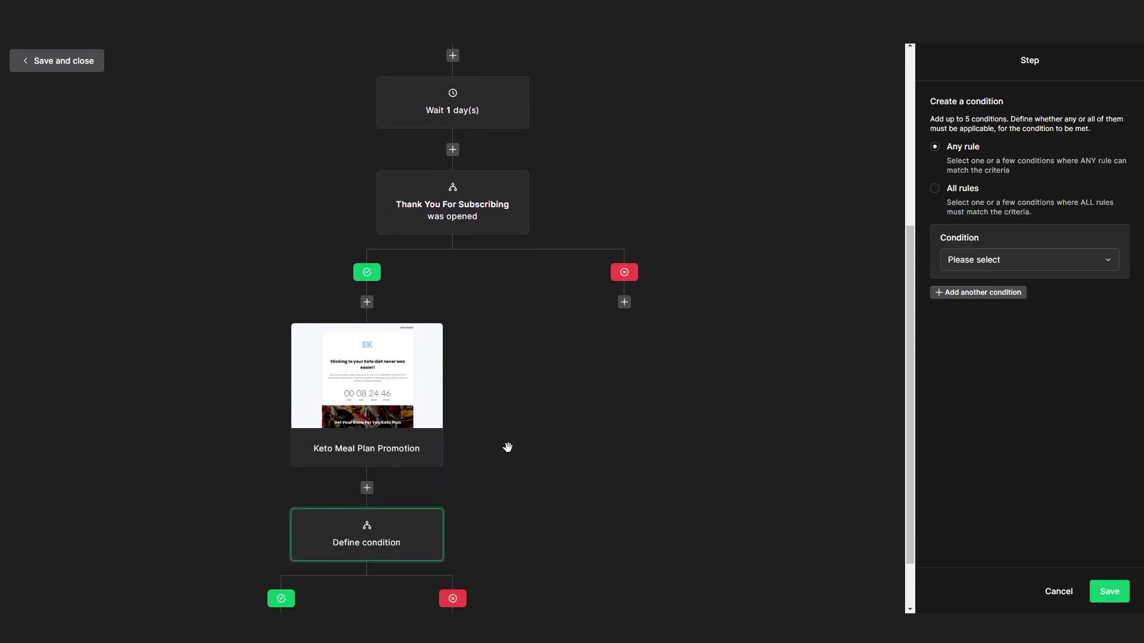
left_click(999, 261)
left_click(989, 310)
left_click(1008, 293)
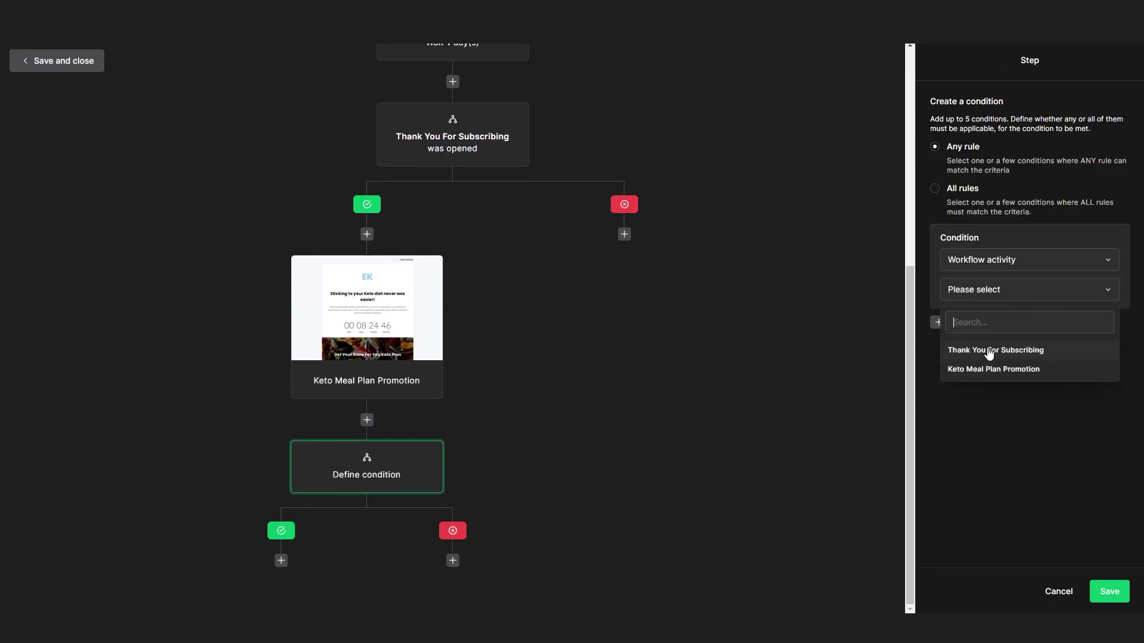
left_click(998, 368)
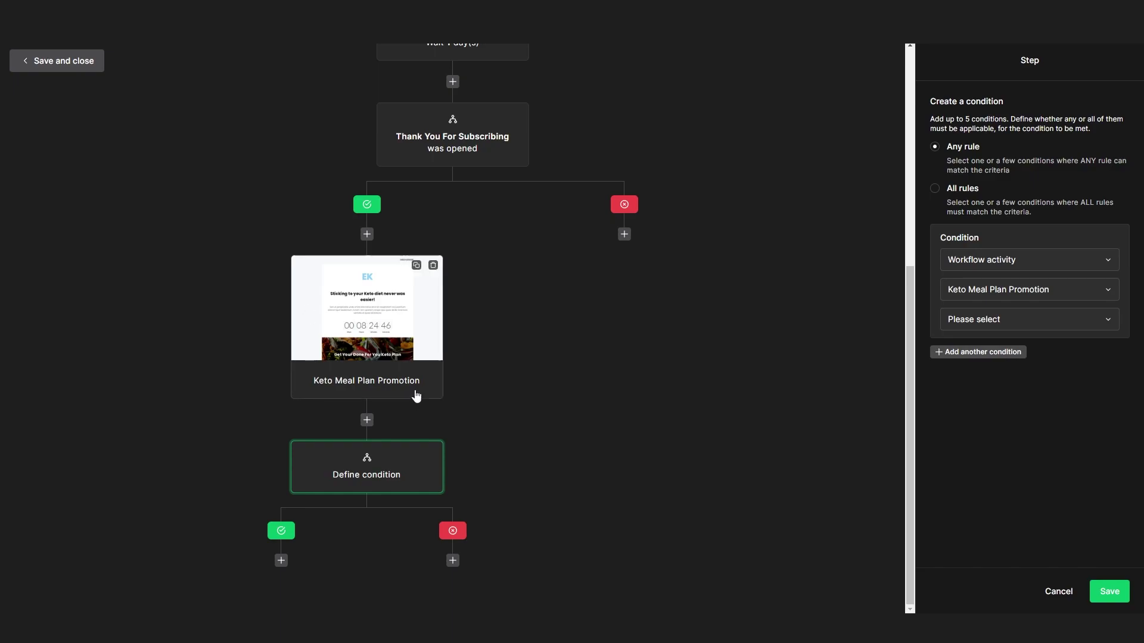
- Set the condition to "had a specific link clicked" with the link {$url}, and save it
left_click(1080, 319)
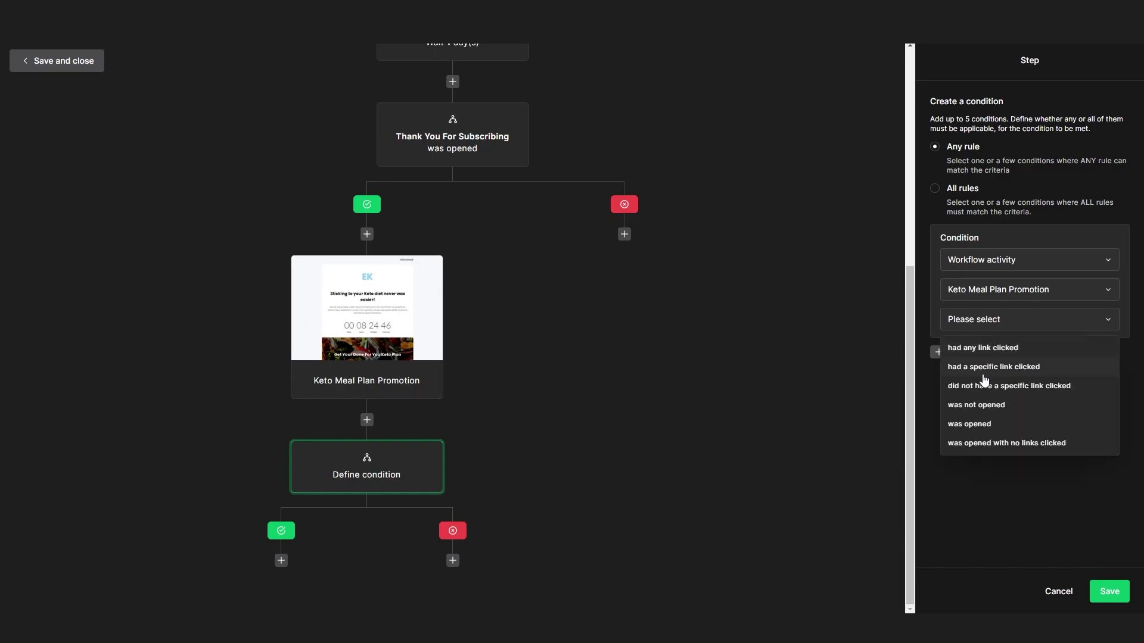
left_click(989, 368)
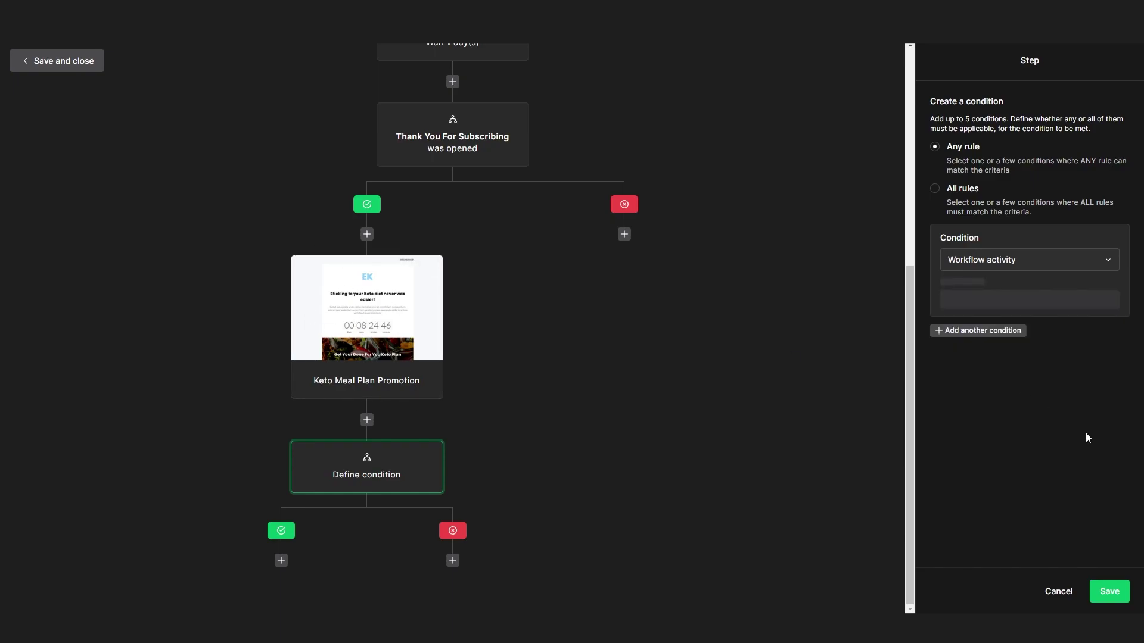
left_click(1012, 351)
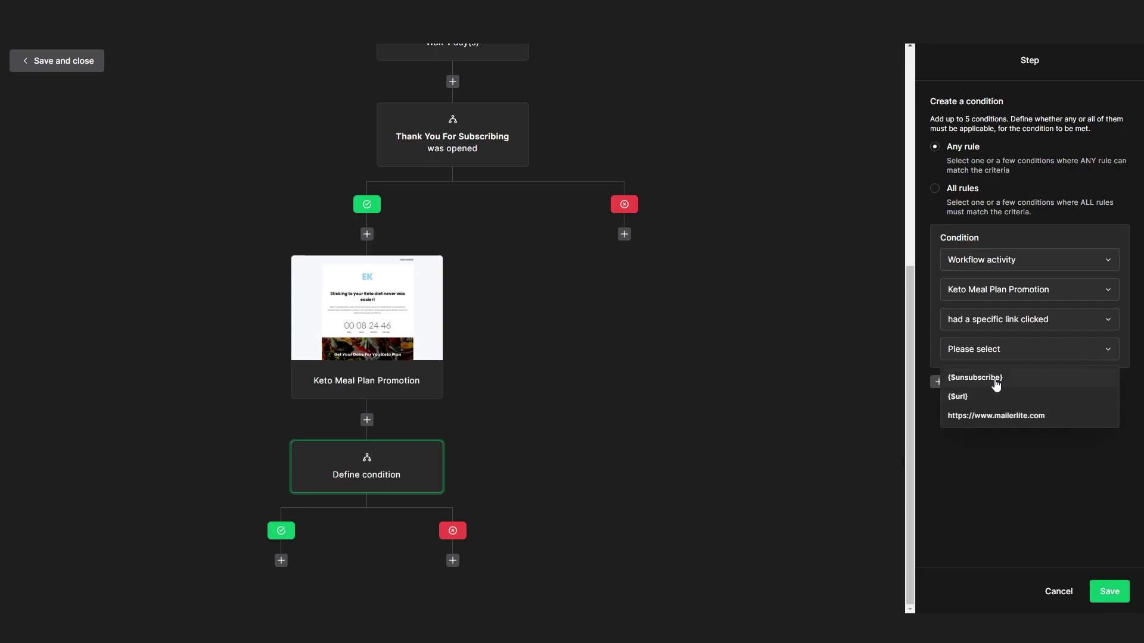
left_click(1034, 398)
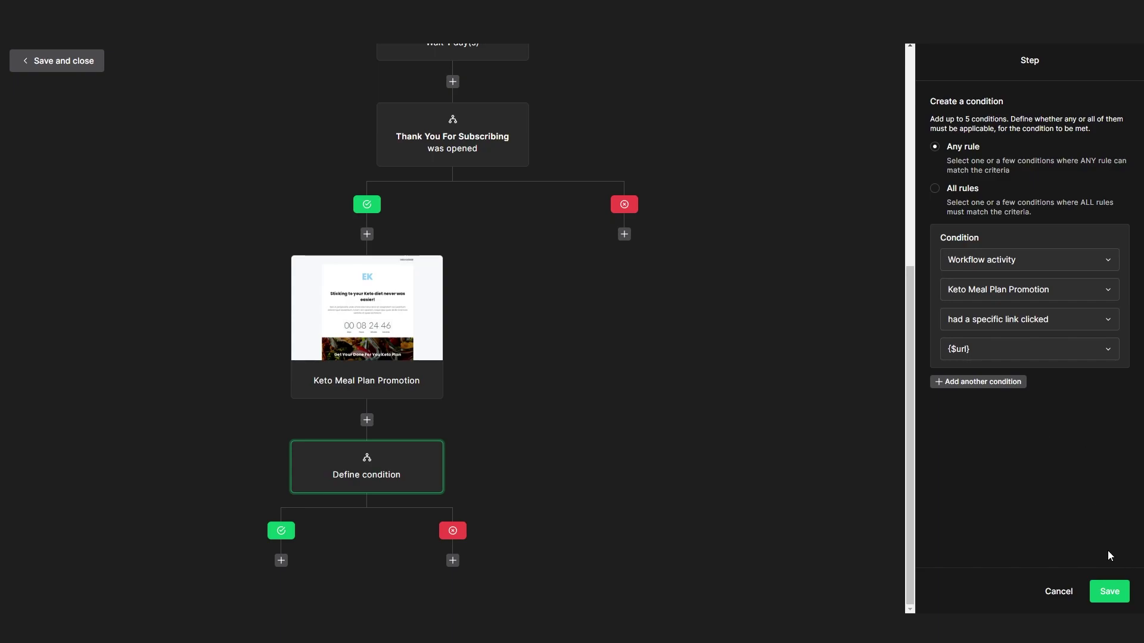
left_click(1109, 591)
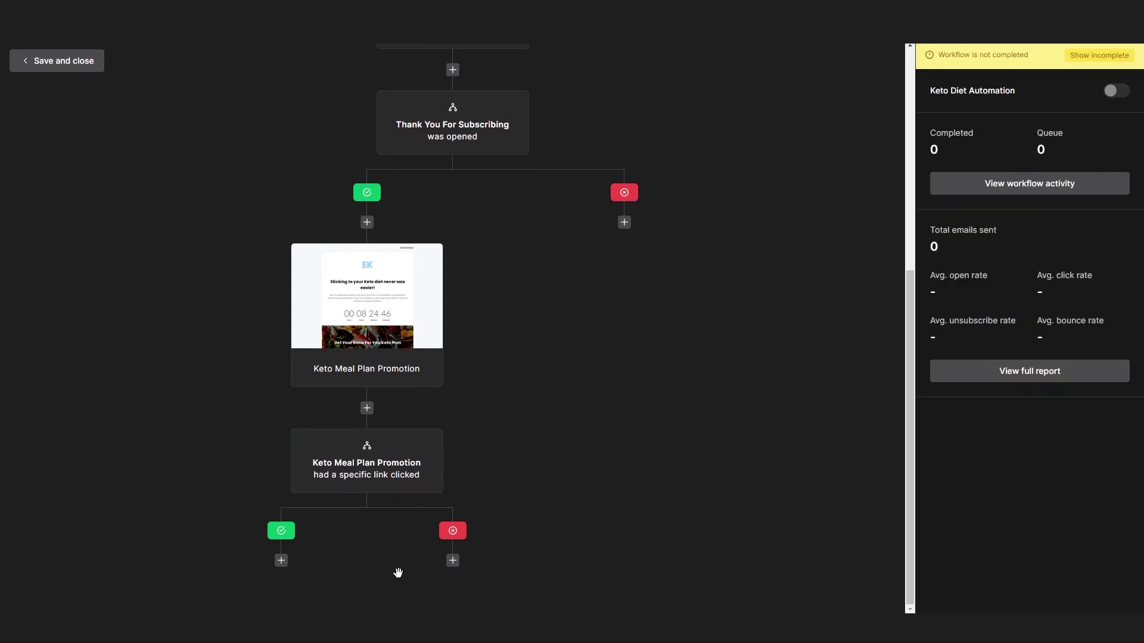
- Add an action to the link-clicked condition's yes branch and set it to "Update custom field"
left_click(281, 560)
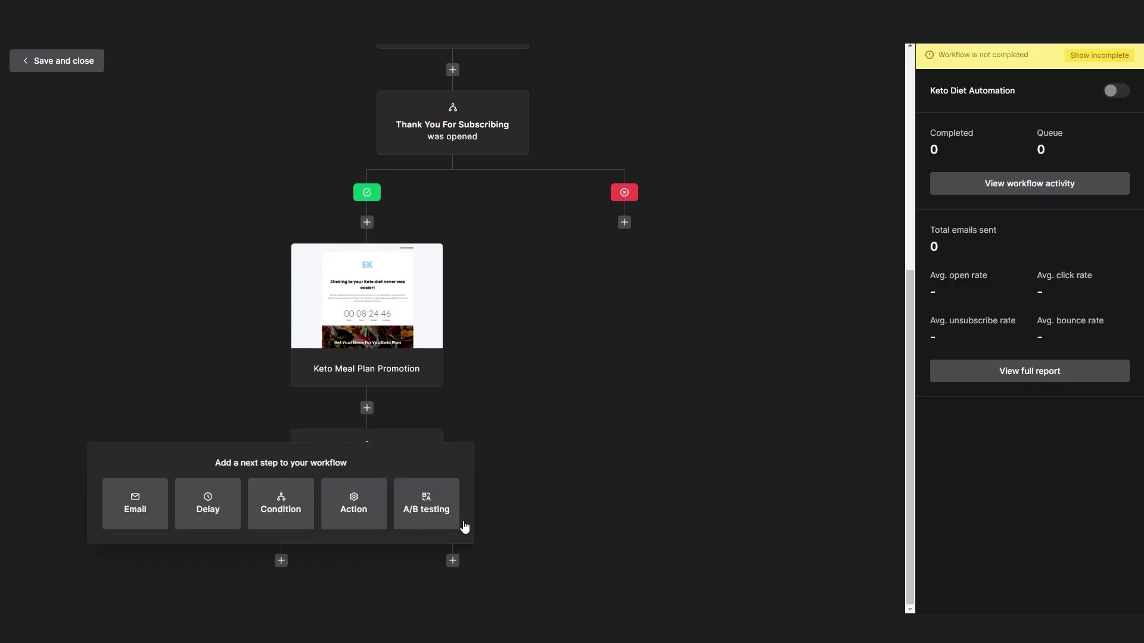
left_click(353, 504)
scroll(780, 237, "down", 2)
left_click(296, 512)
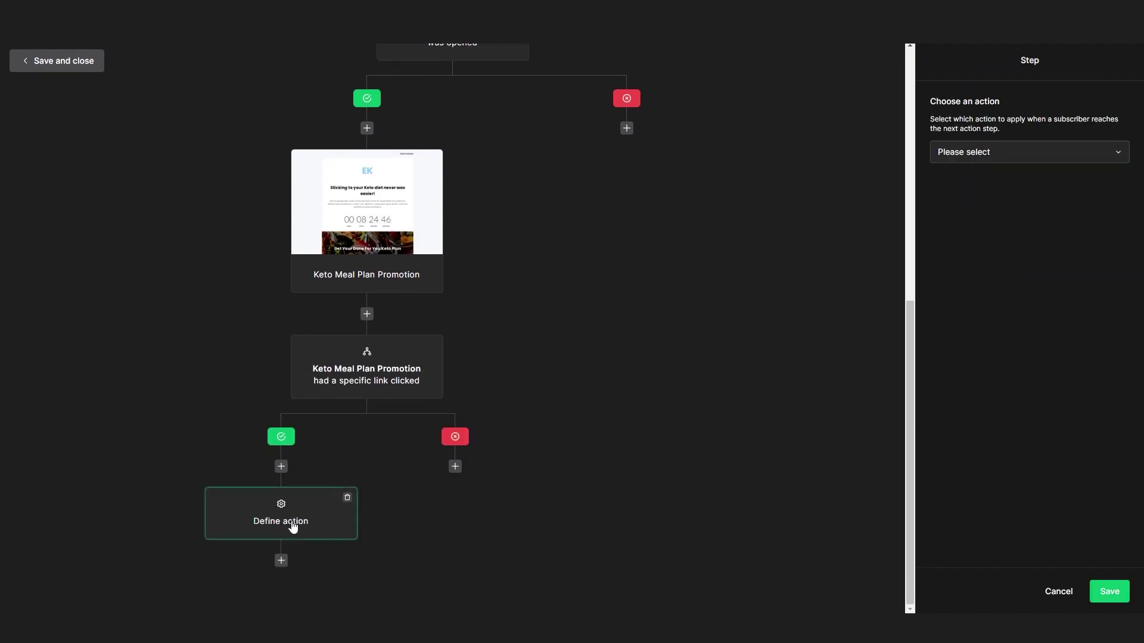
left_click(1026, 150)
left_click(1033, 184)
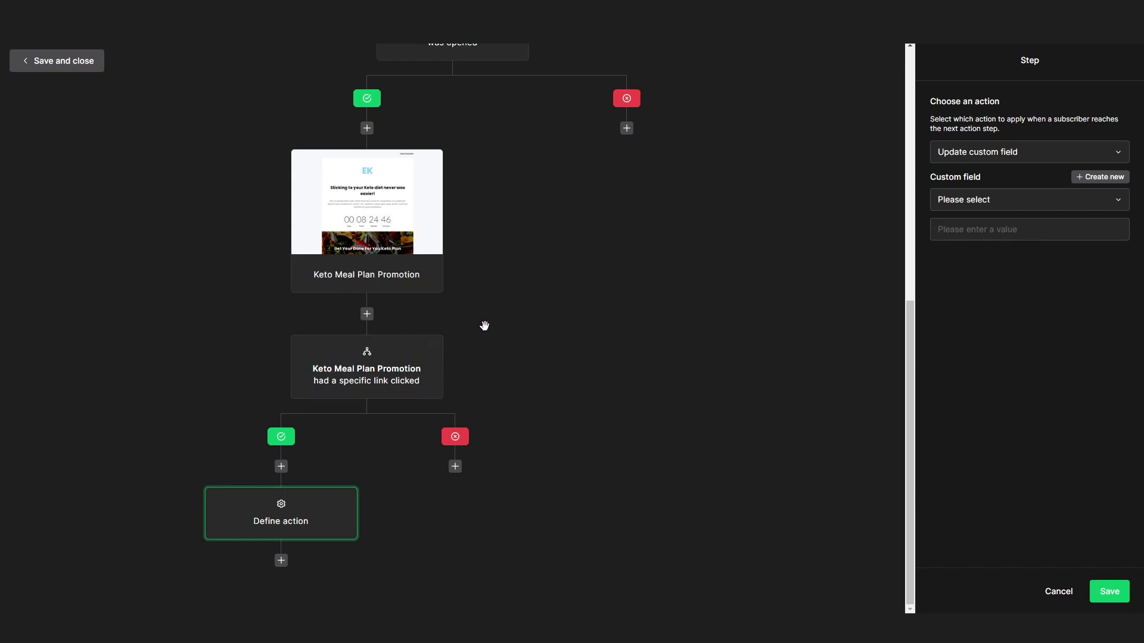
- Create a text field named "Already knows about our offer", set its value to "Knows about Keto Meal Planner" and save the action
left_click(1103, 179)
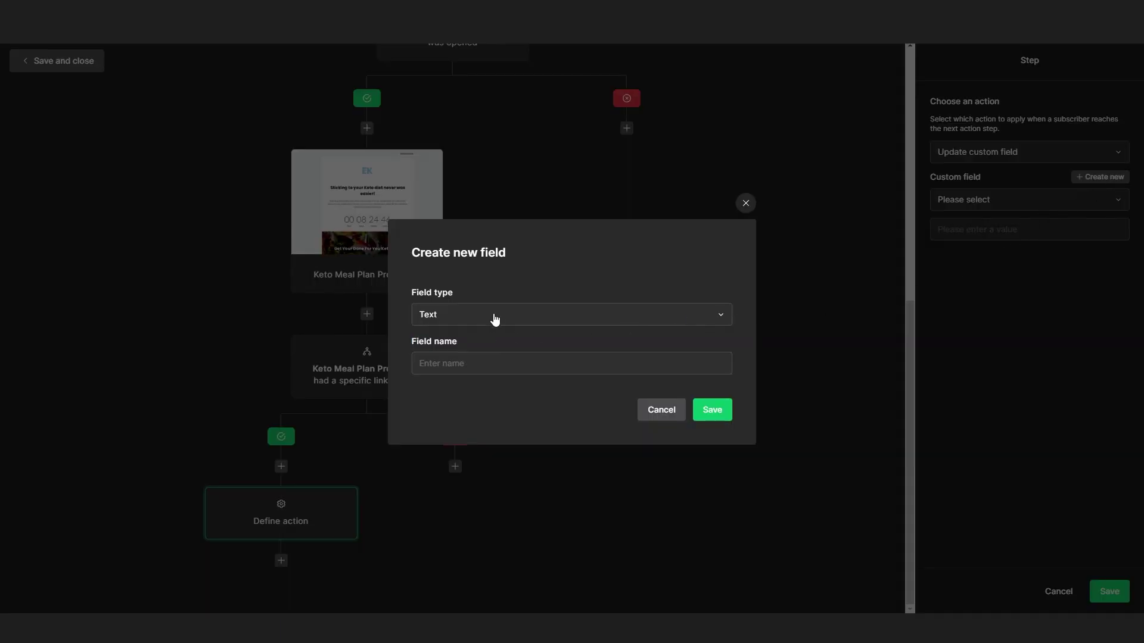
left_click(451, 308)
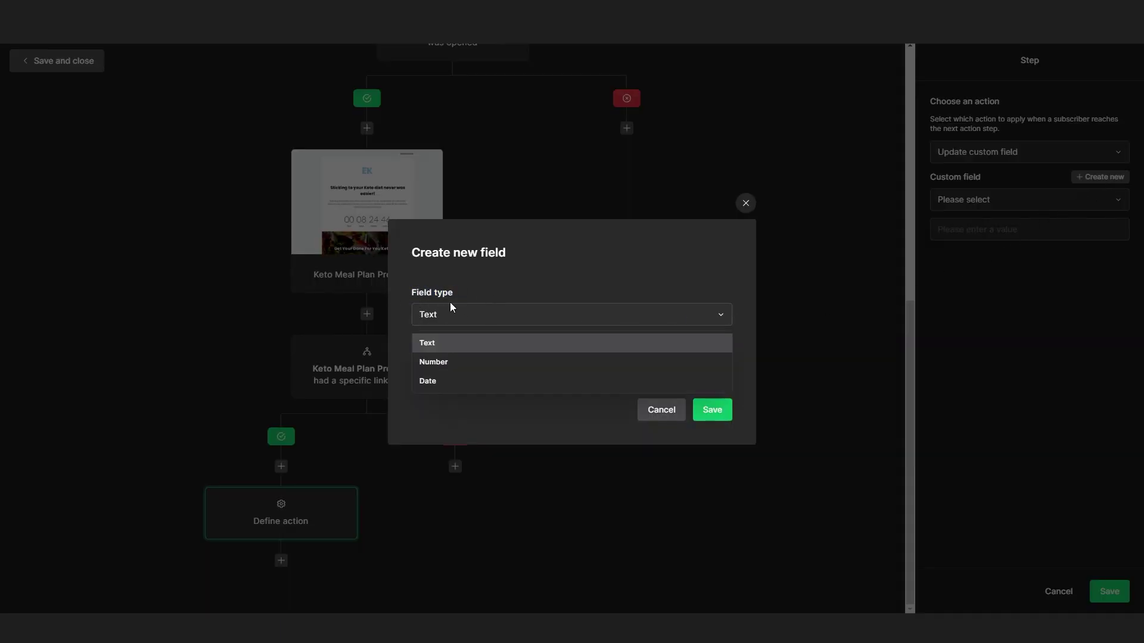
left_click(452, 345)
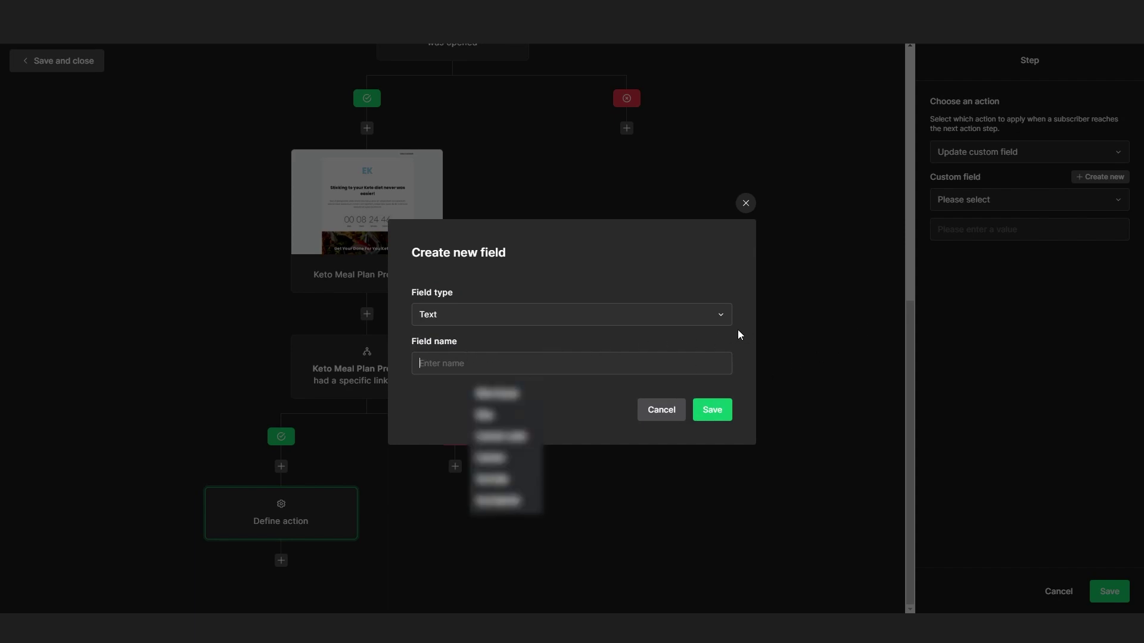
type("Already kno")
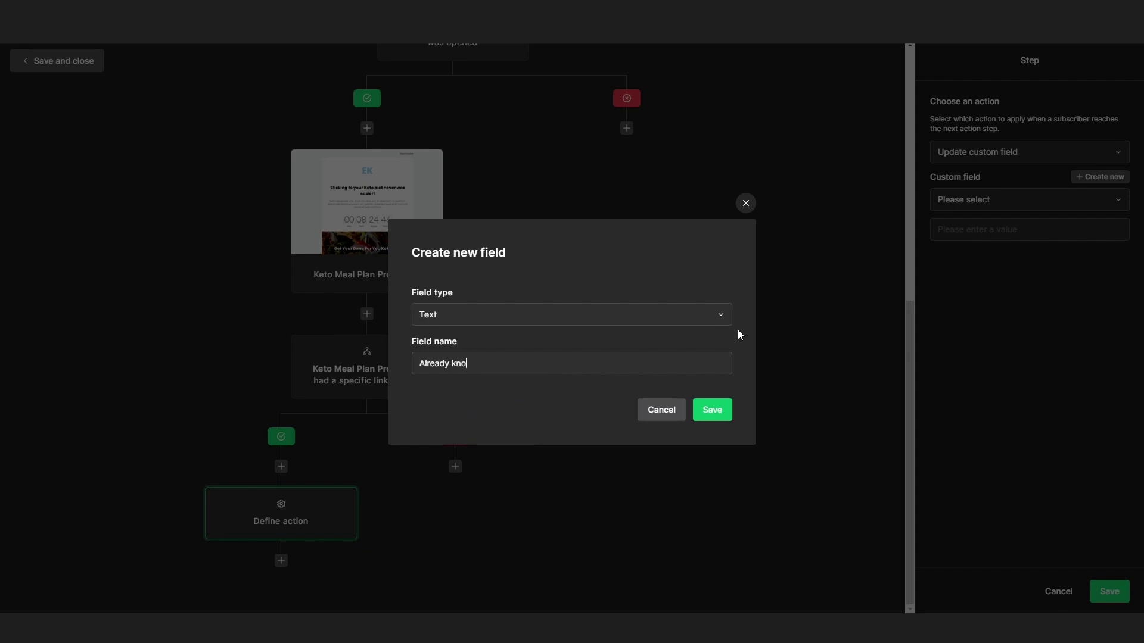
type("ws about our offer")
left_click(709, 410)
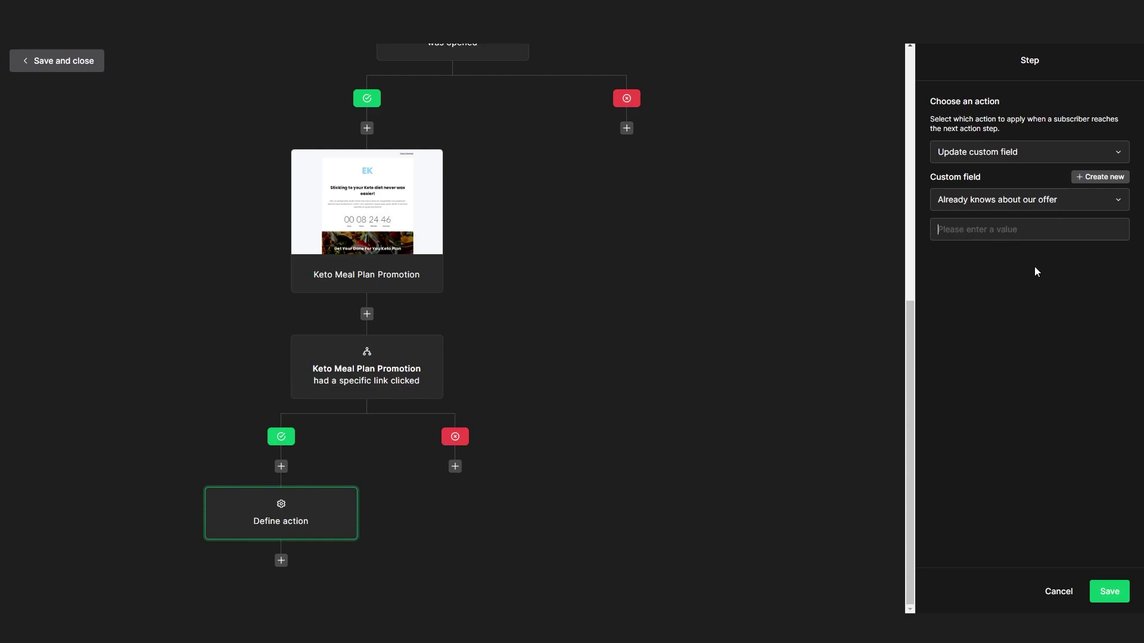
type("y")
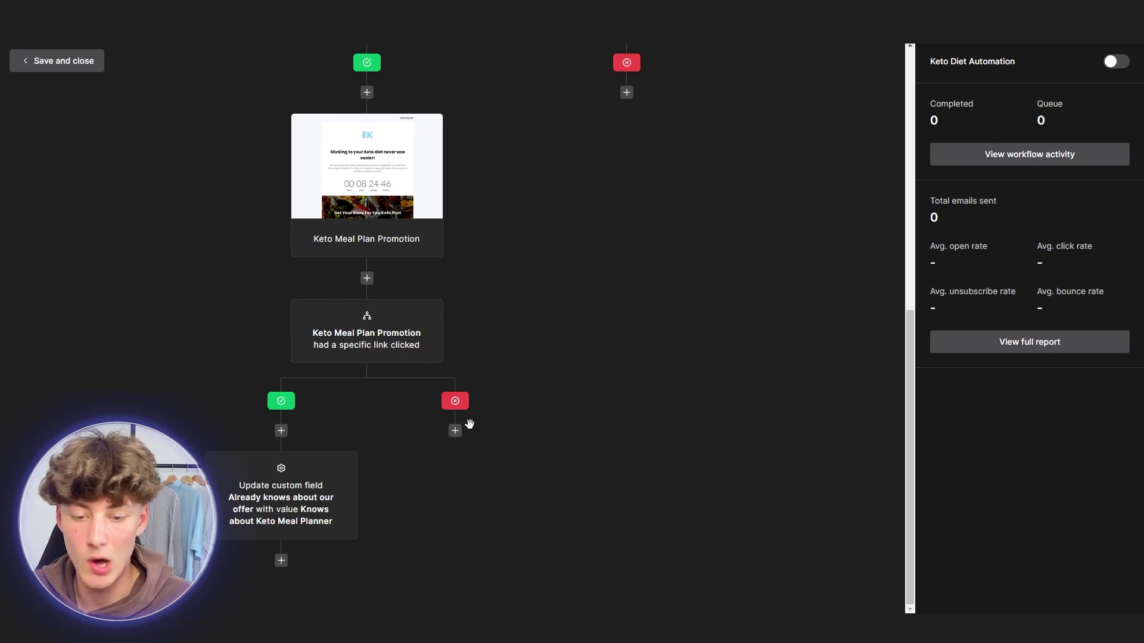
left_click_drag(421, 383, 504, 453)
right_click(518, 432)
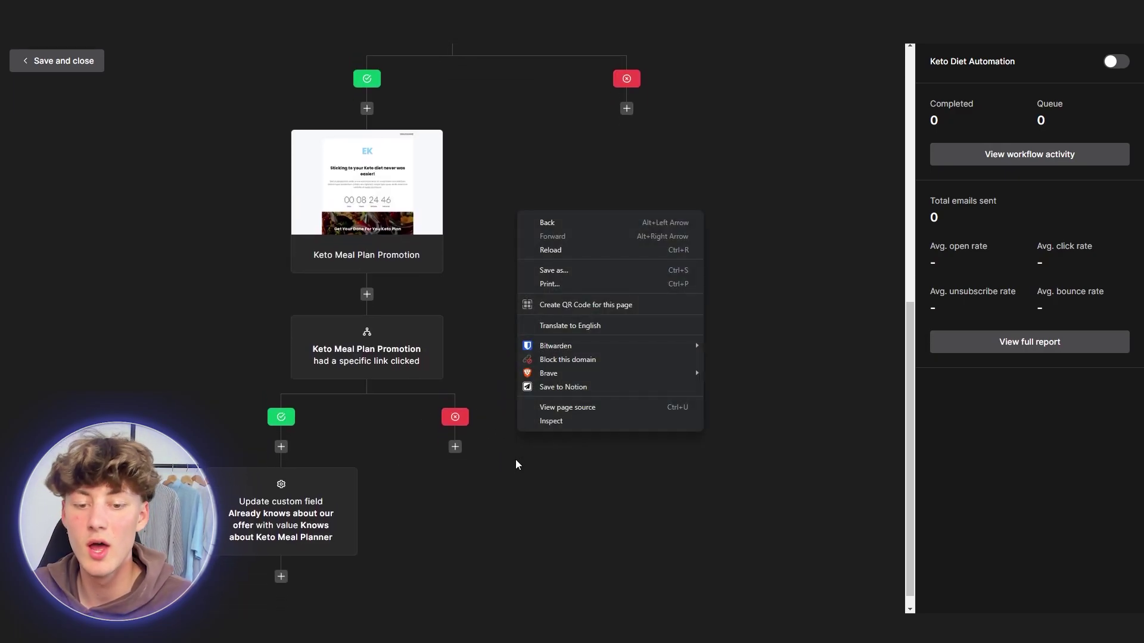
left_click(516, 465)
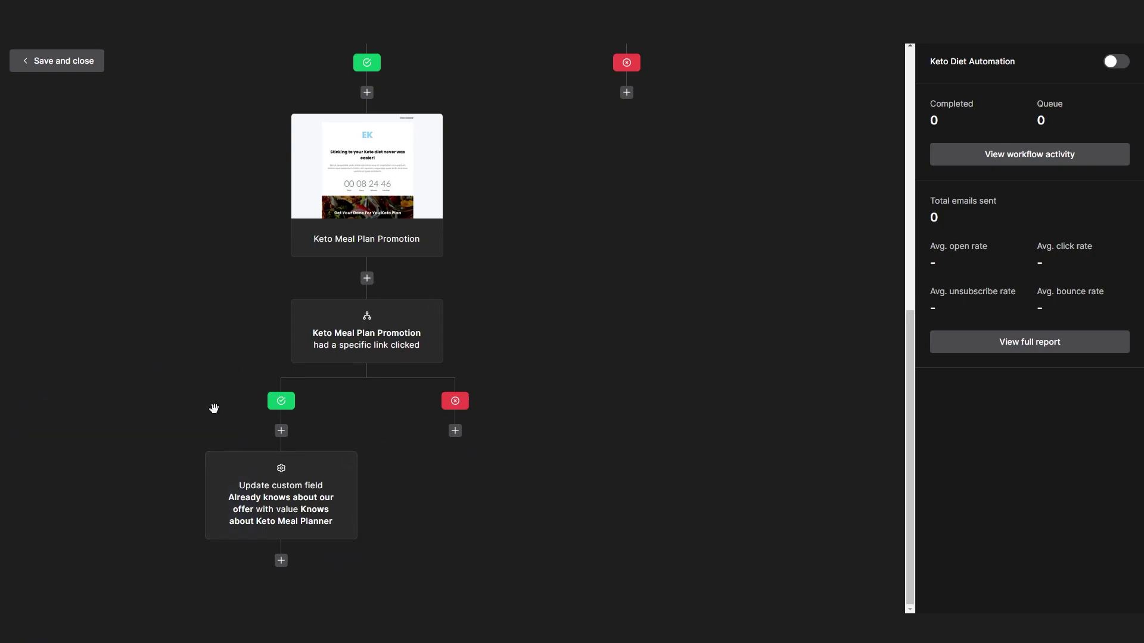
left_click_drag(63, 370, 397, 575)
- Add a delay of 3 days to the link-clicked condition's no branch and save it
left_click(455, 430)
left_click(381, 380)
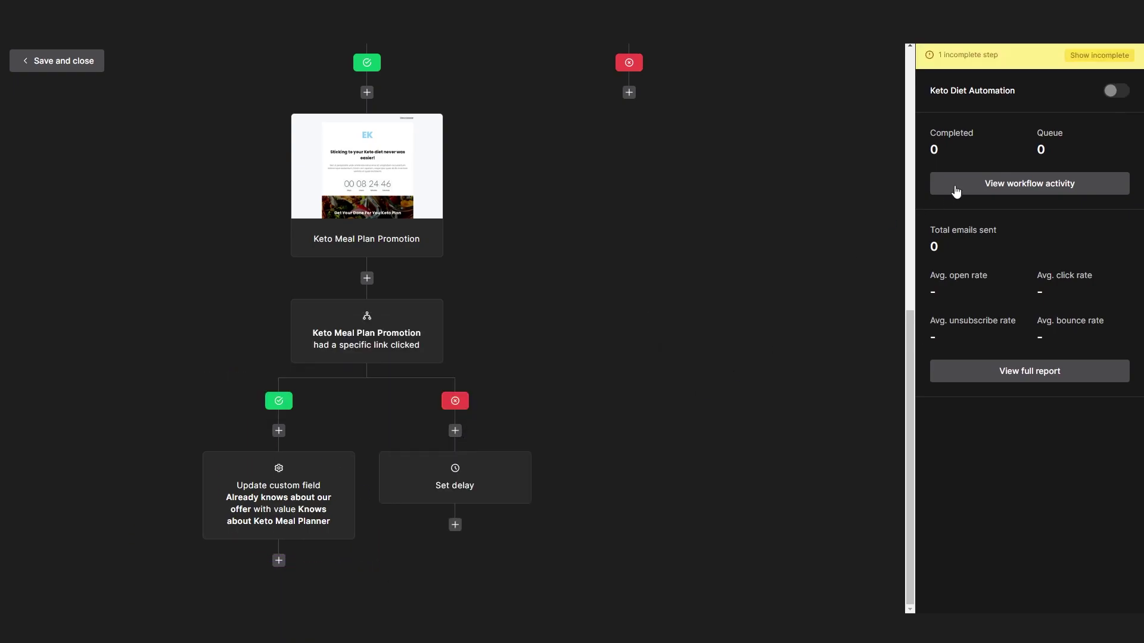
left_click(484, 477)
left_click(954, 123)
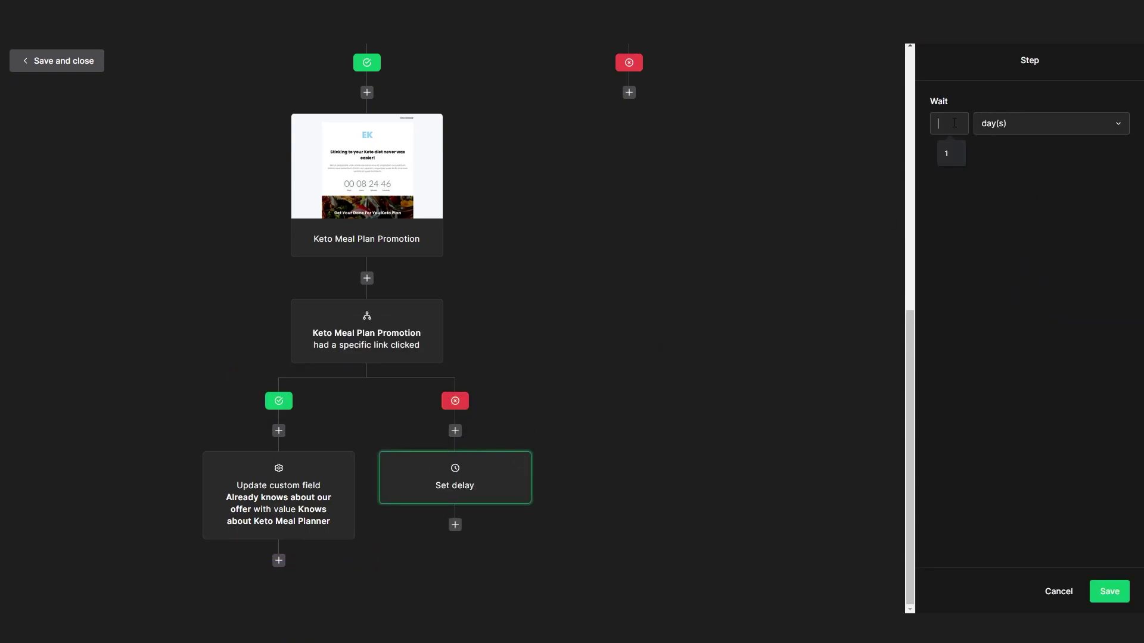
left_click(1061, 258)
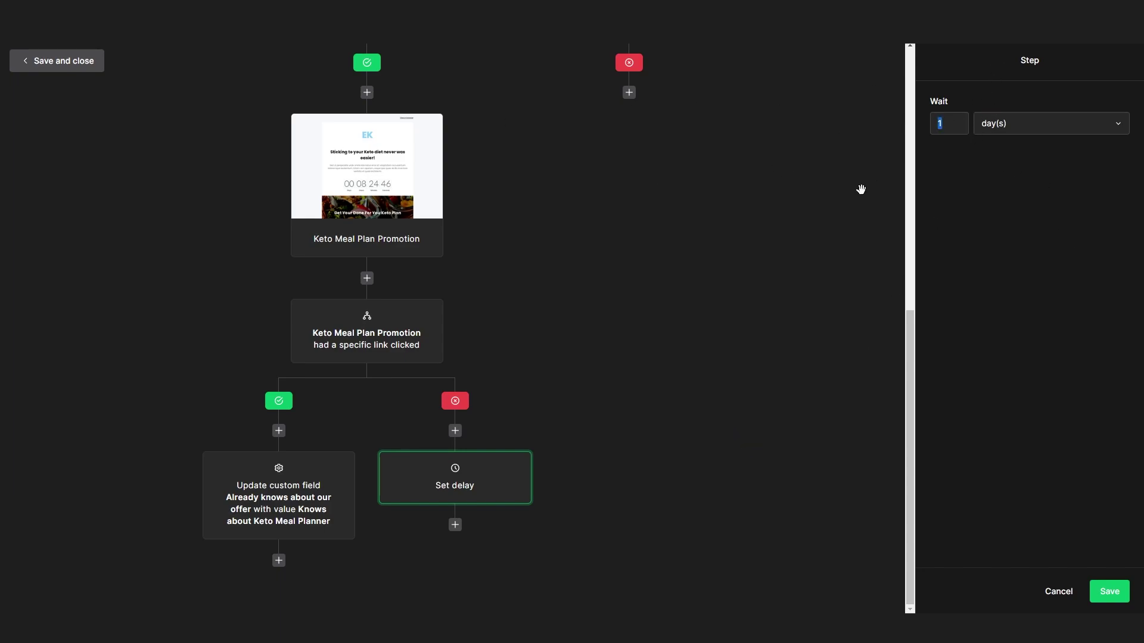
type("3")
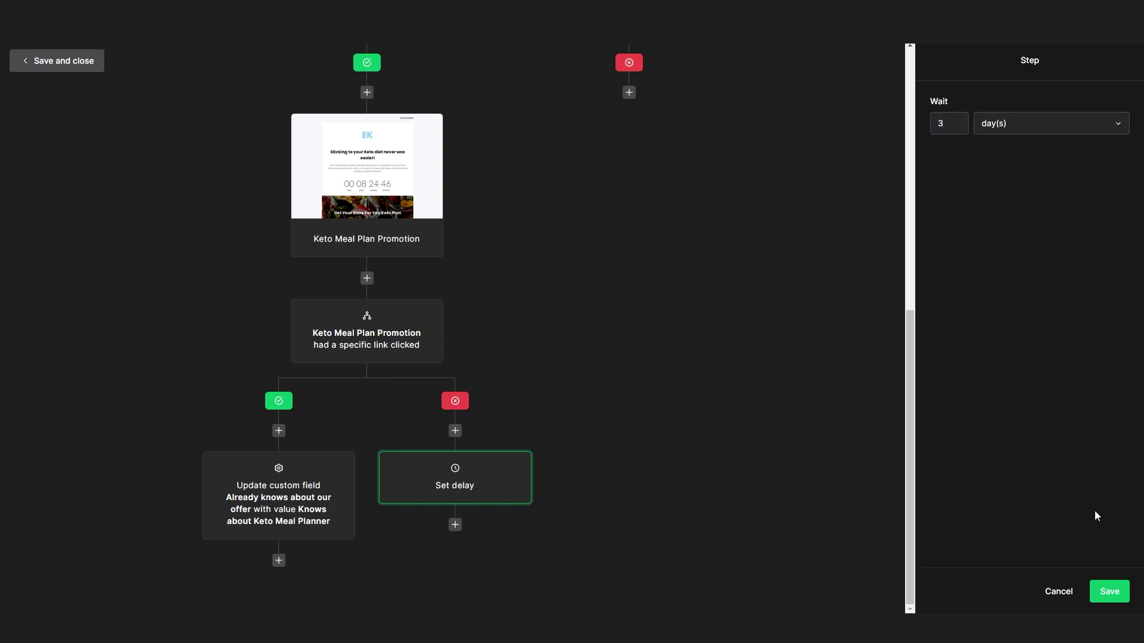
left_click(1109, 591)
- Add an A/B test after the 3-day delay and distribute the traffic 20% to path A and 80% to path B
left_click(455, 524)
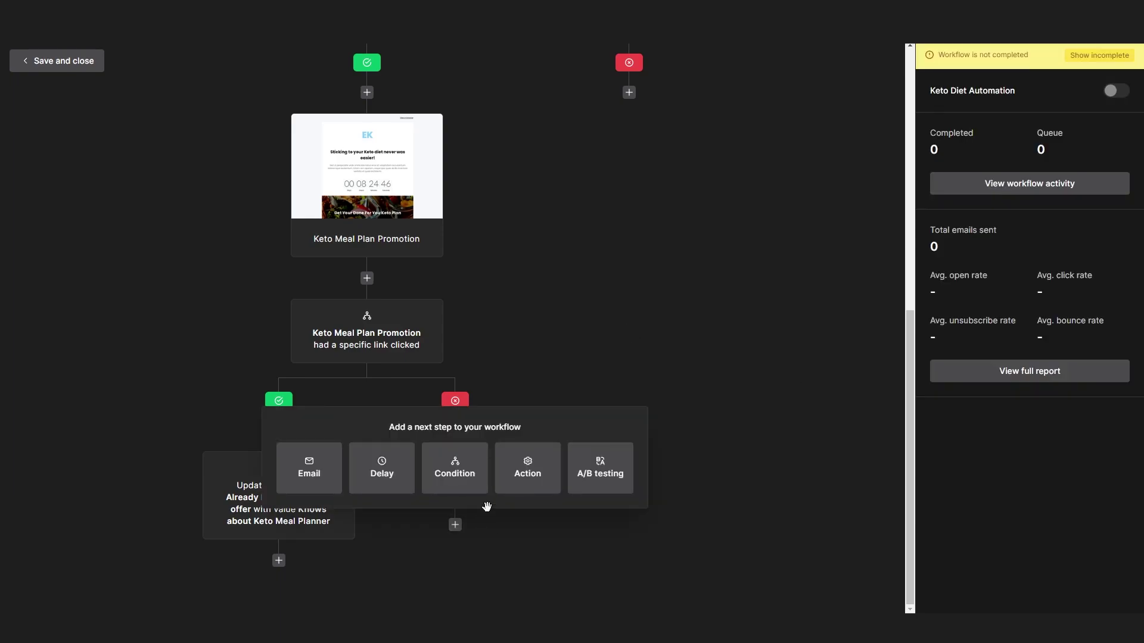
left_click(610, 474)
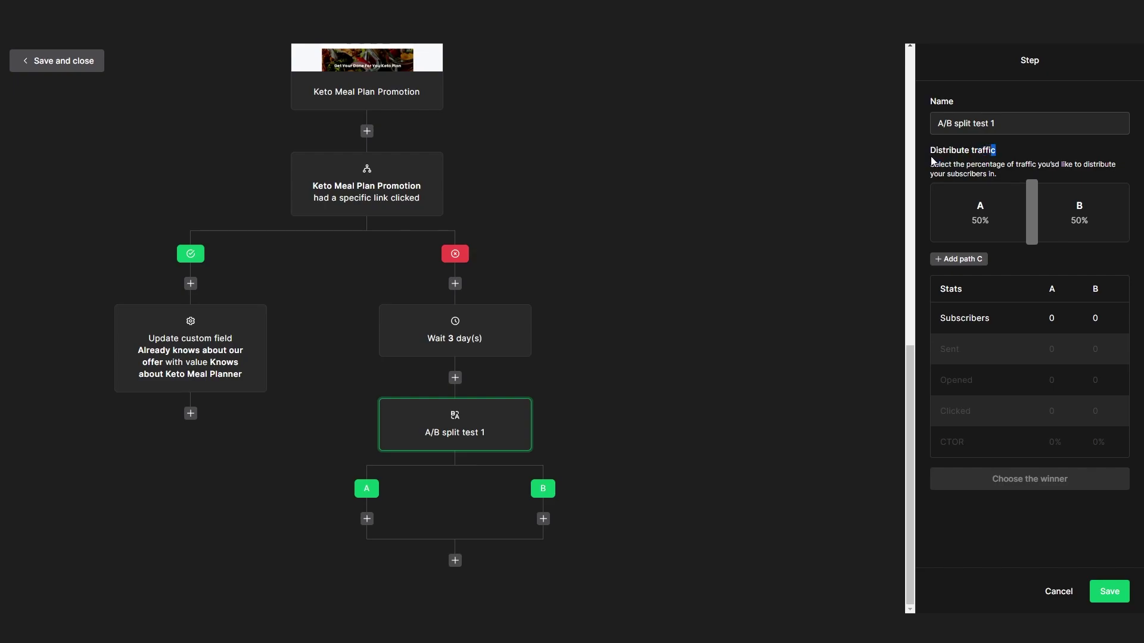
left_click_drag(932, 161, 930, 150)
left_click(966, 152)
triple_click(951, 145)
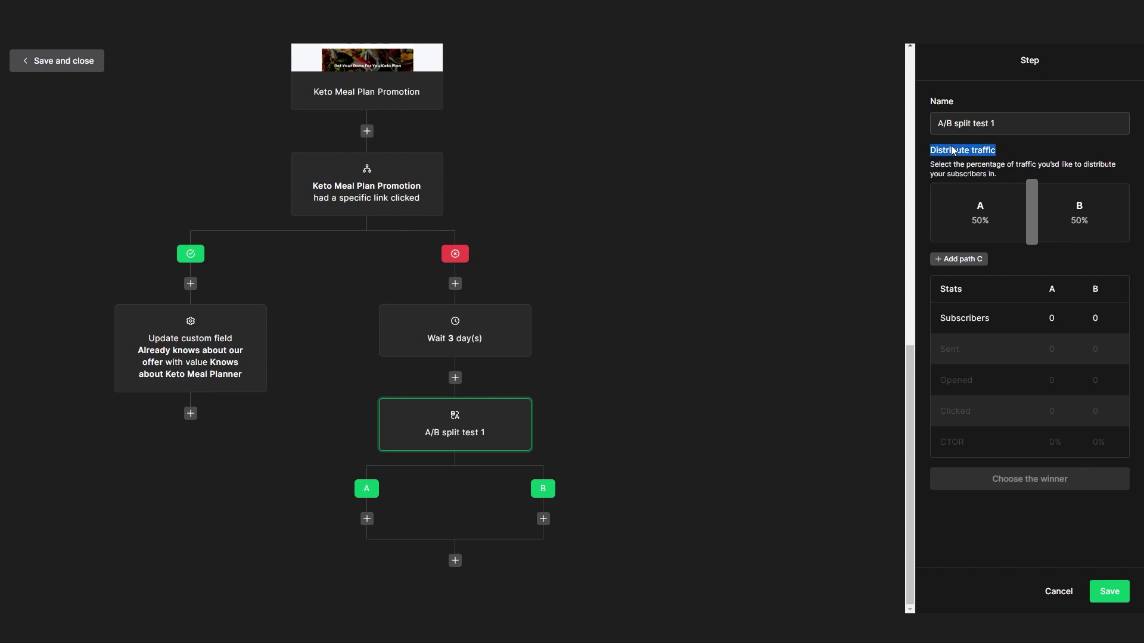
left_click(1045, 170)
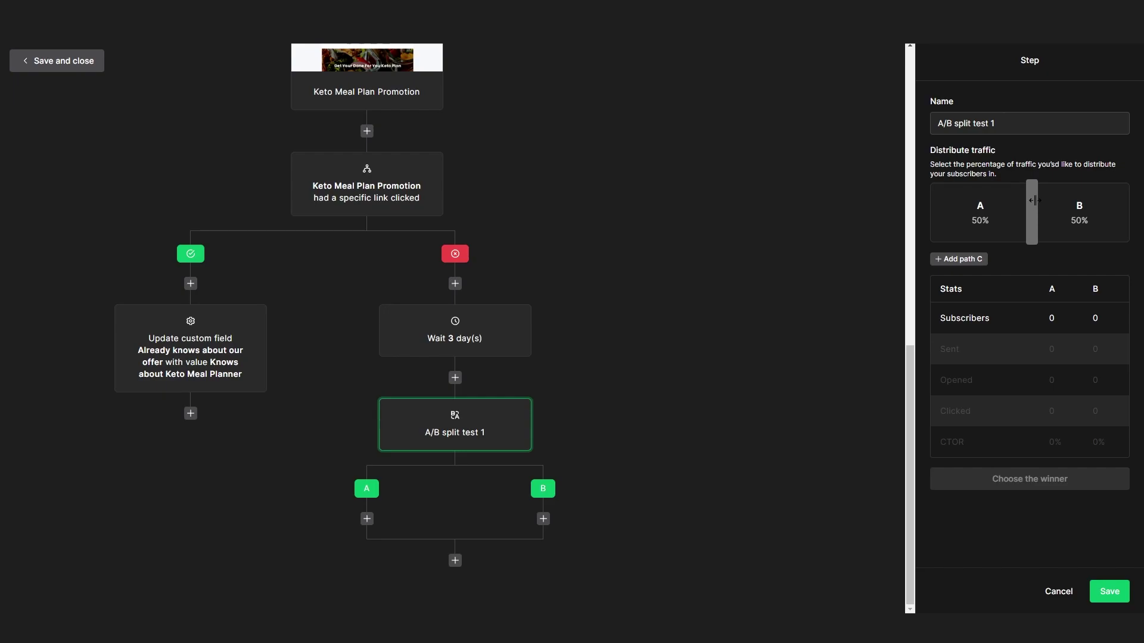
left_click_drag(1033, 201, 971, 207)
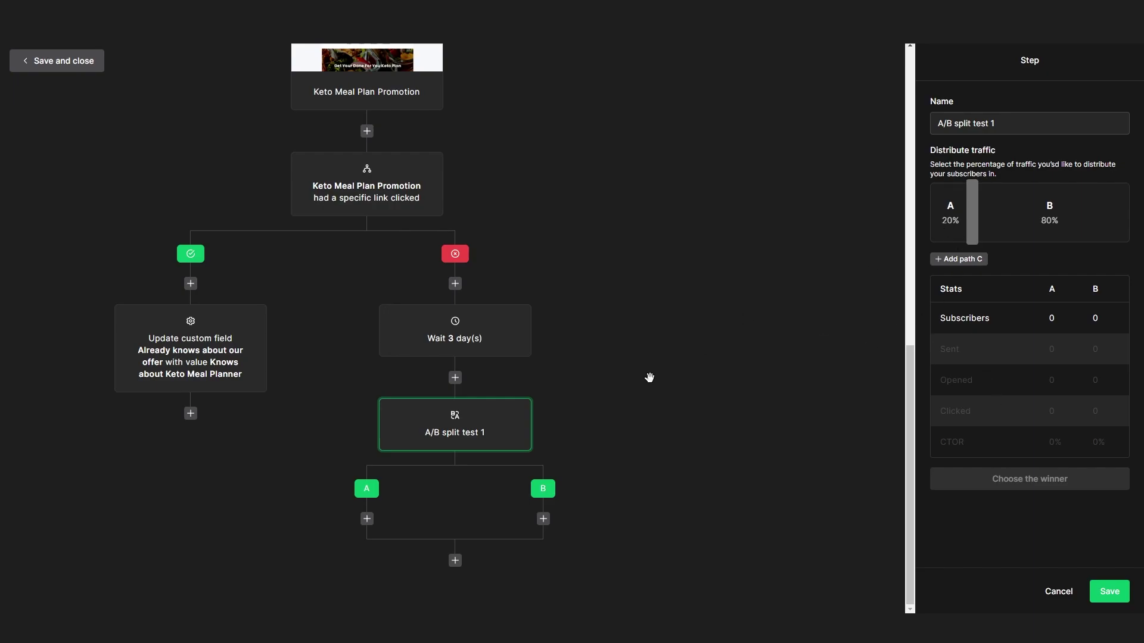
- Add an email step to both path A and path B of the A/B split test
left_click(367, 519)
left_click(354, 473)
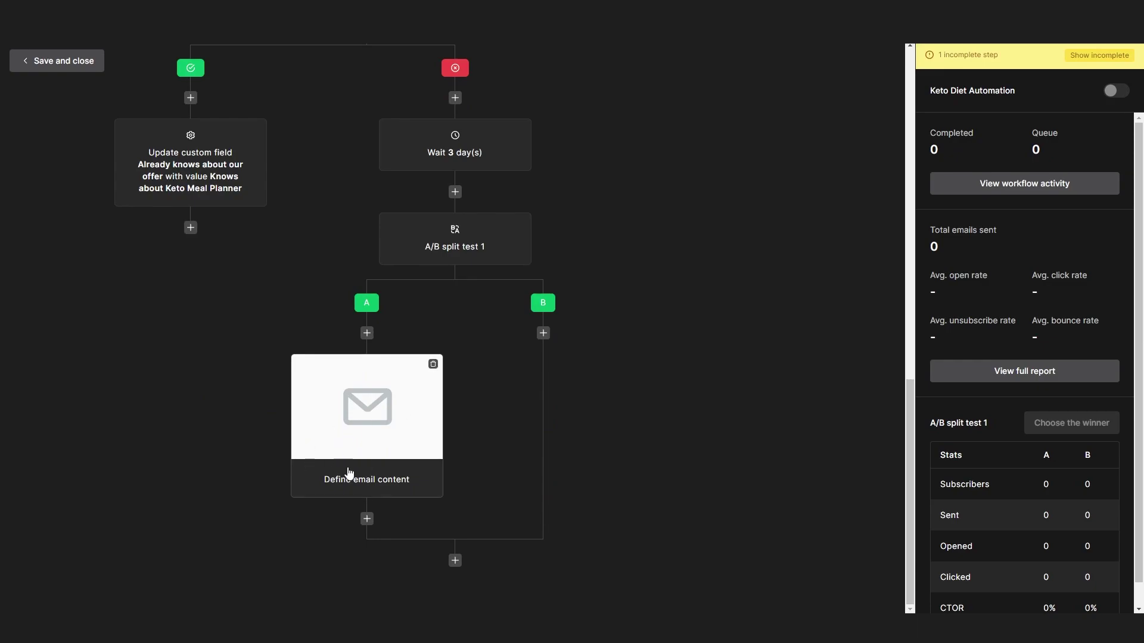
left_click(543, 333)
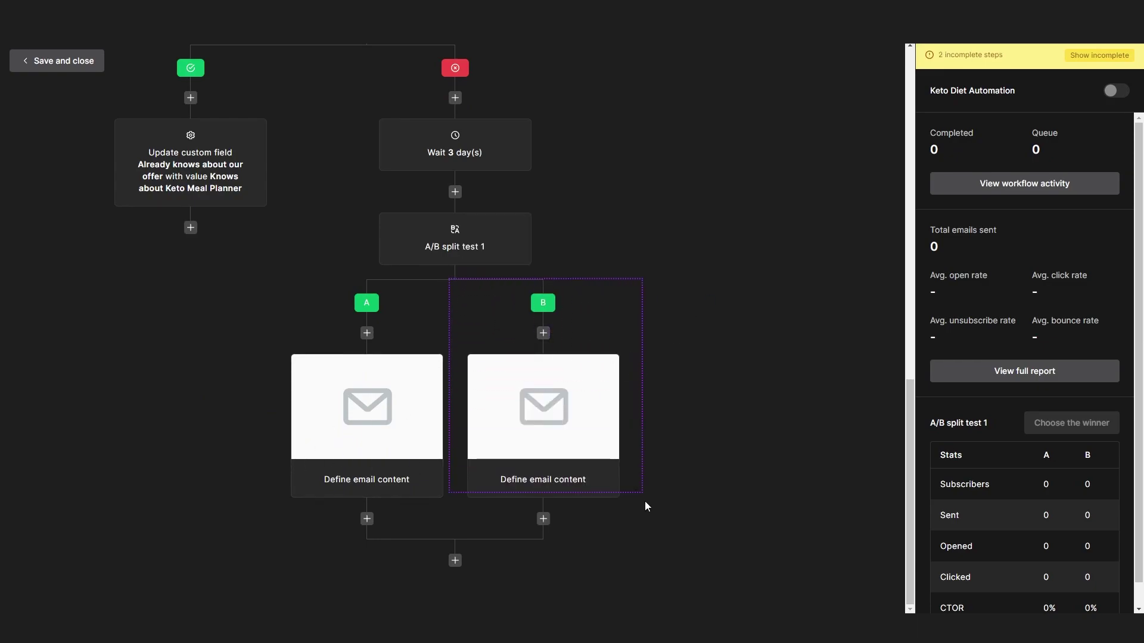
- Add an action where paths A and B merge and set it to "Update custom field"
scroll(650, 499, "up", 2)
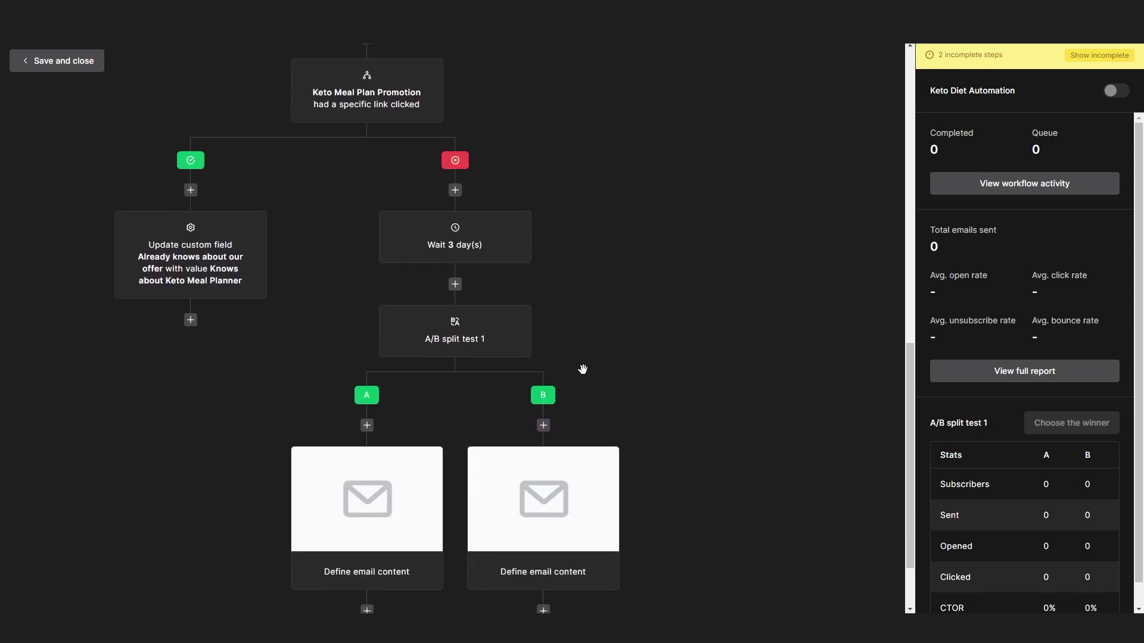
scroll(582, 369, "down", 2)
mouse_move(235, 347)
left_mouse_down()
mouse_move(722, 428)
mouse_move(749, 476)
mouse_move(812, 506)
mouse_move(112, 284)
mouse_move(222, 344)
left_mouse_up()
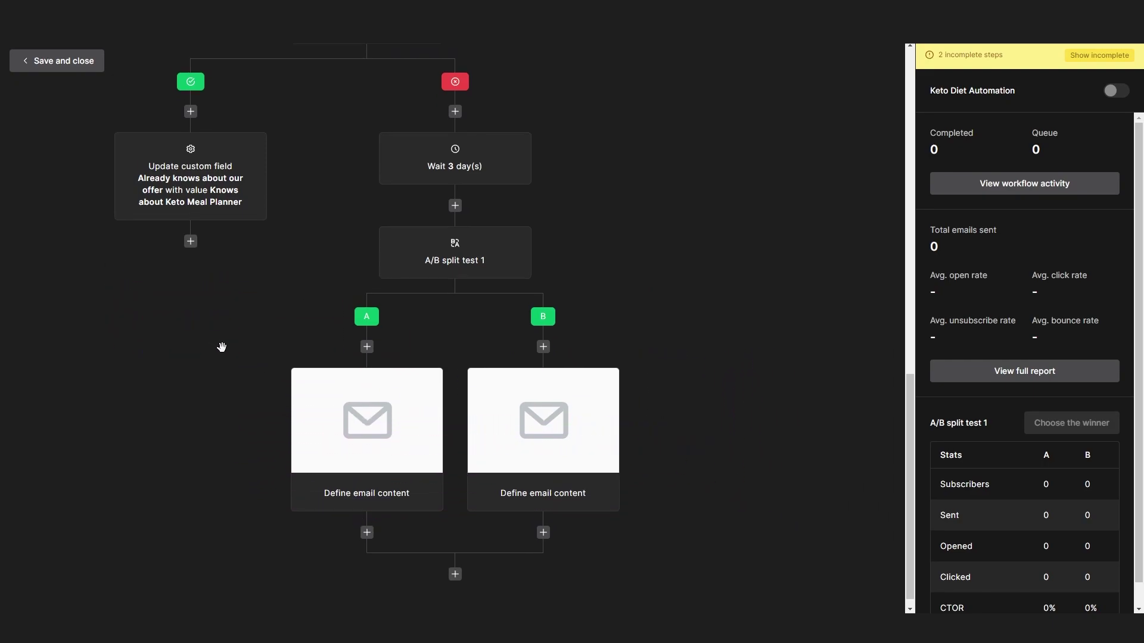
left_click(454, 569)
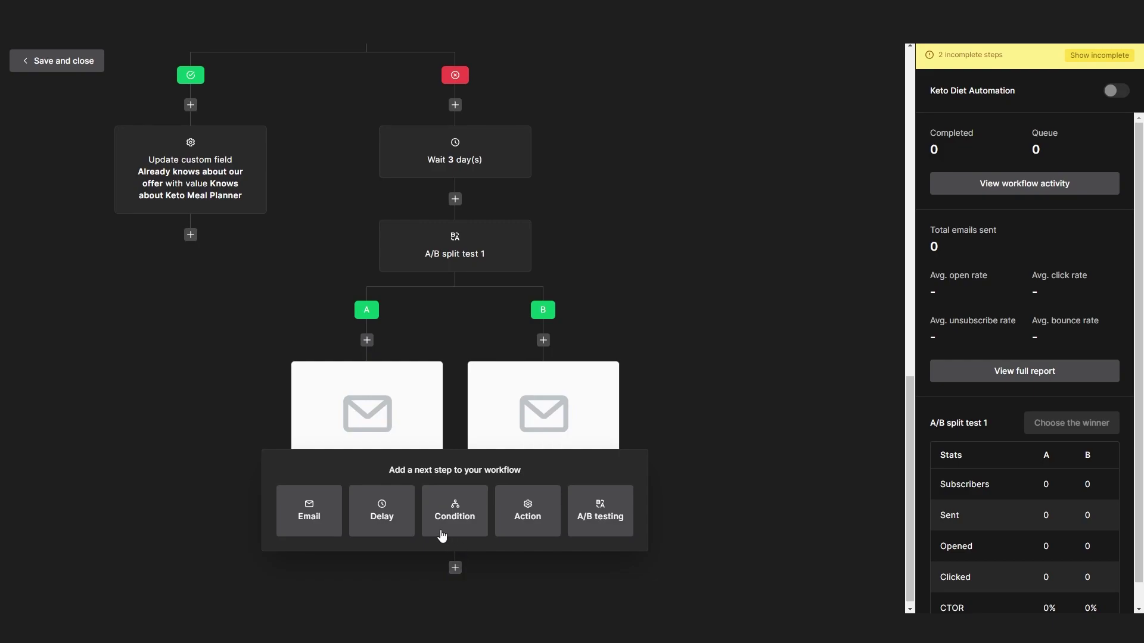
left_click(558, 520)
left_click(455, 524)
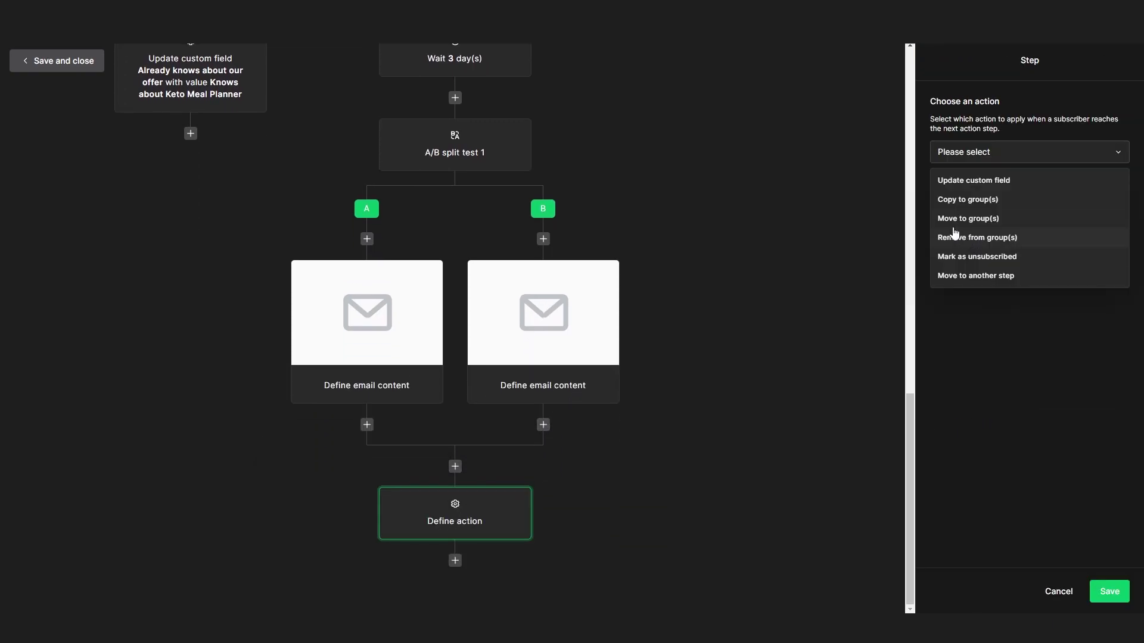
left_click(977, 181)
- Choose "Already knows about our offer" as the merged action's custom field and enter its value
left_click(995, 201)
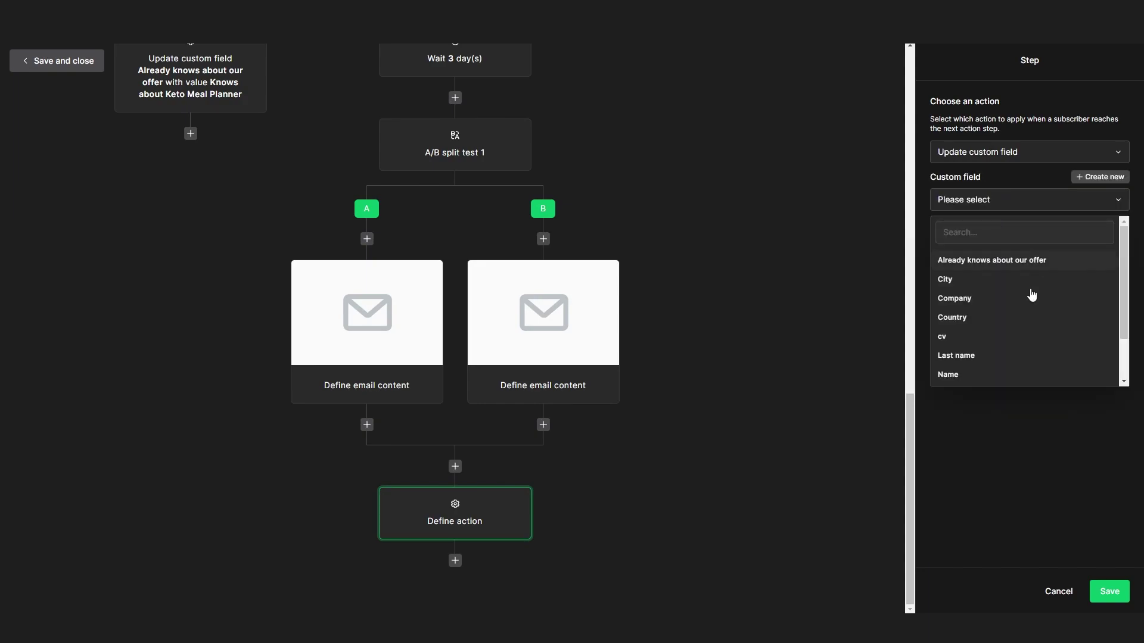
scroll(1031, 293, "down", 3)
scroll(978, 314, "up", 3)
left_click(1011, 262)
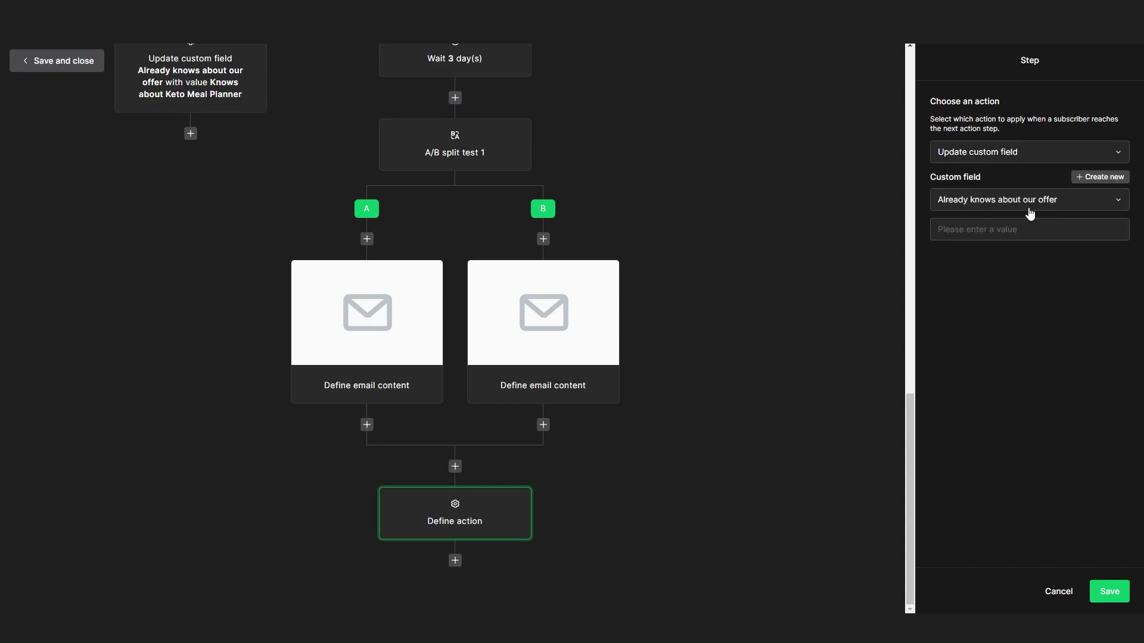
type("<e")
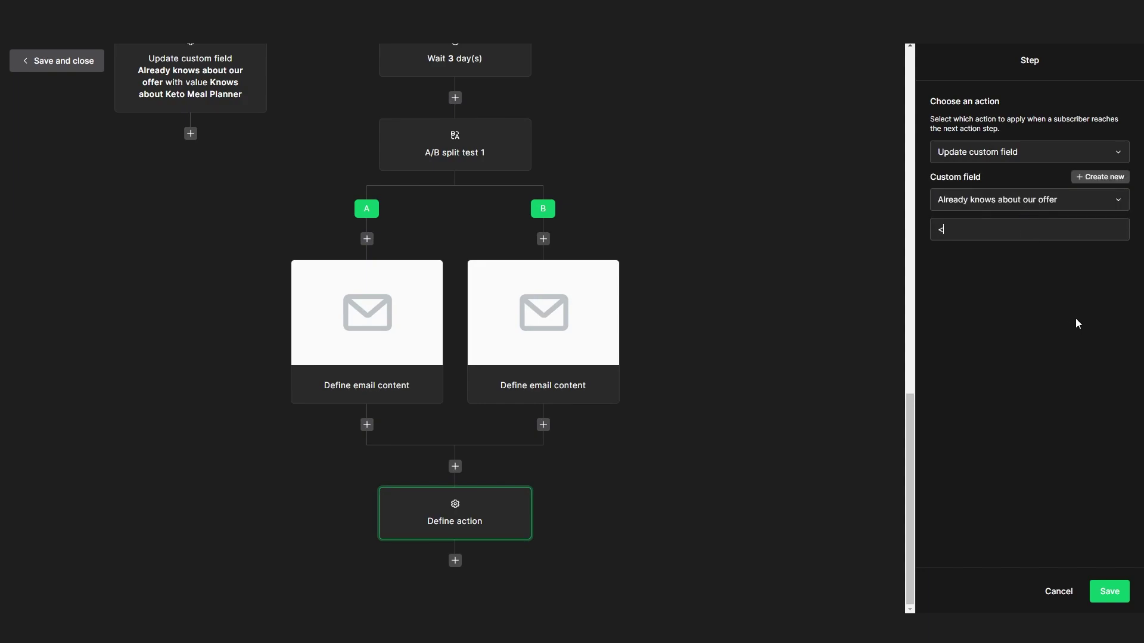